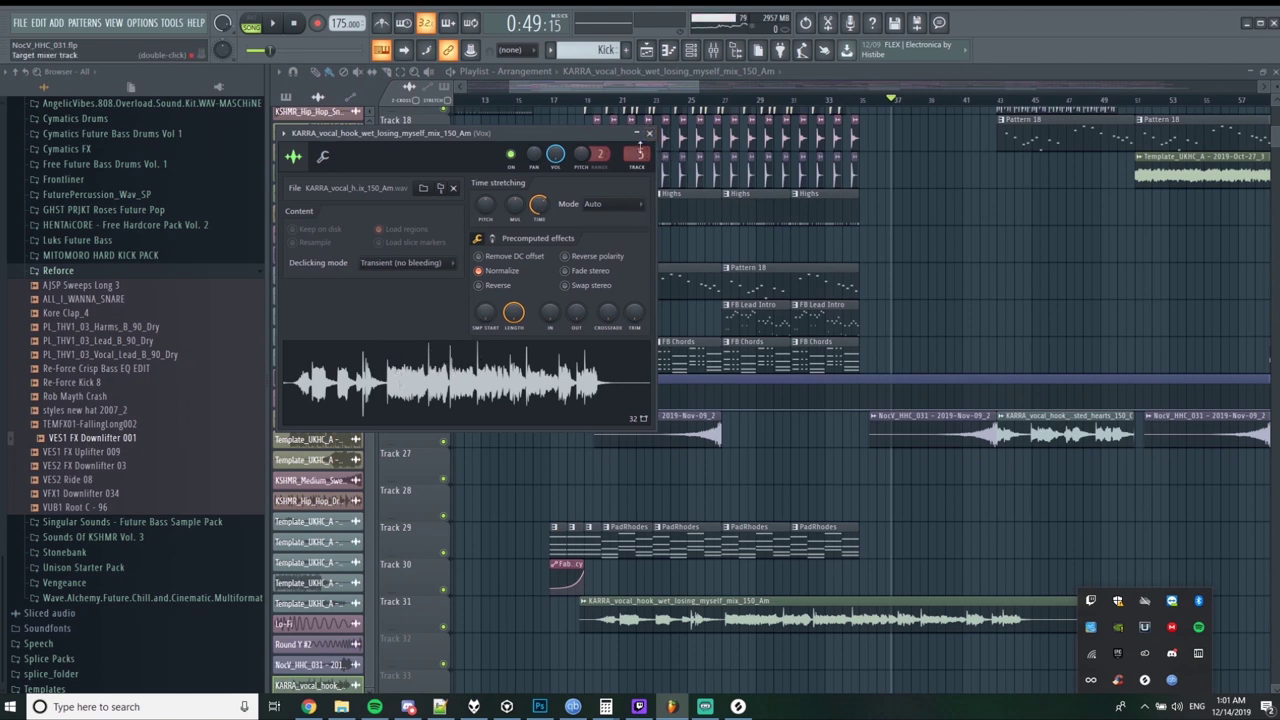
# Close the vocal clip's settings window and check the Vox mixer track's levels and effects during song playback.
pyautogui.click(649, 134)
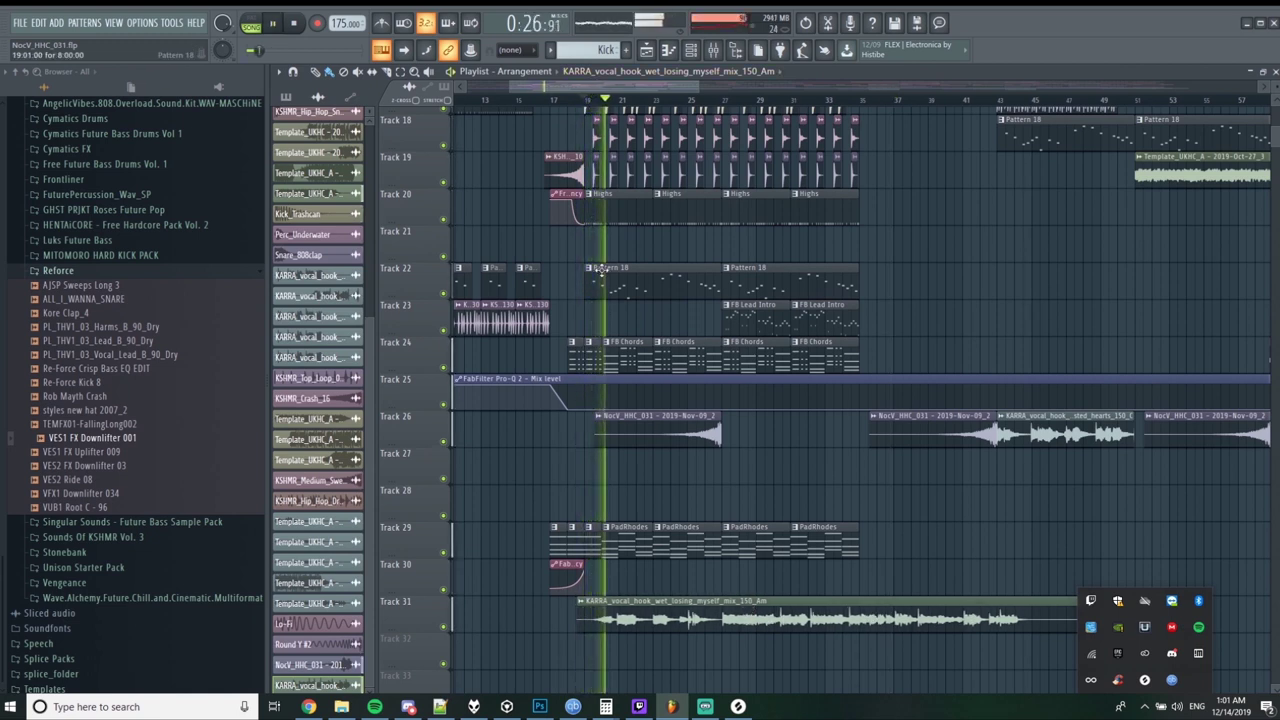
pyautogui.press('space')
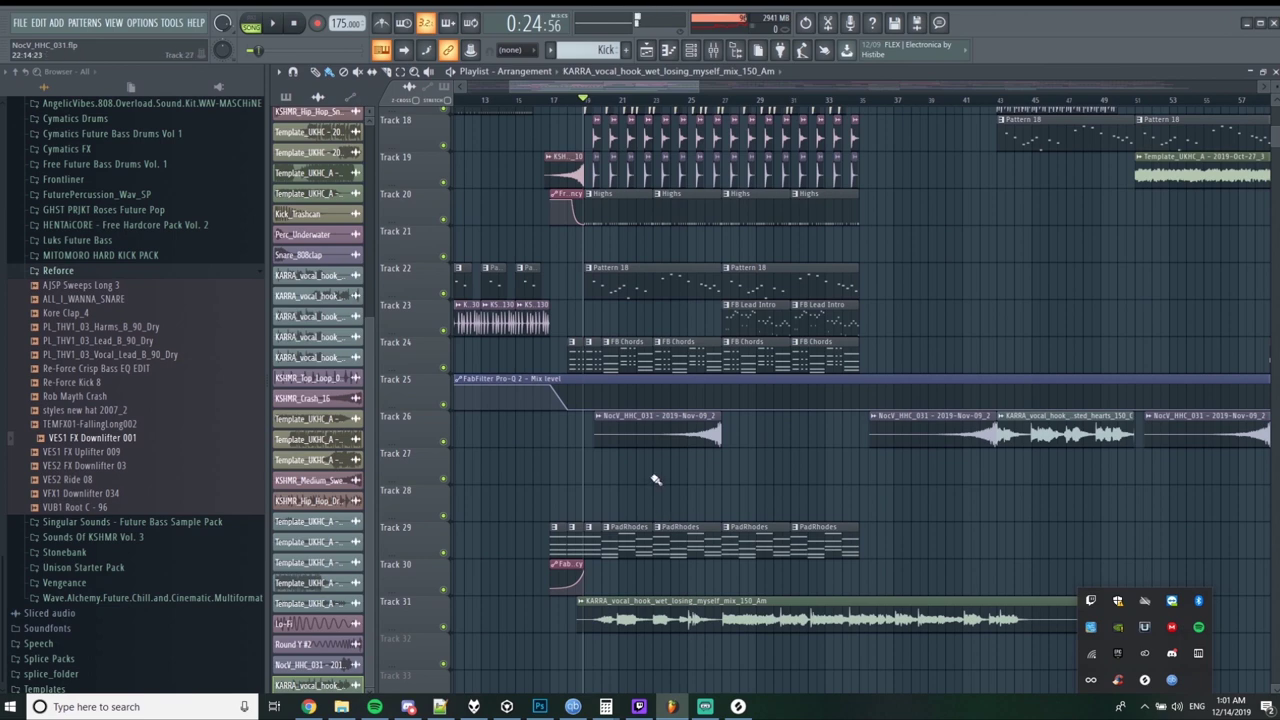
pyautogui.press('F9')
pyautogui.press('F9')
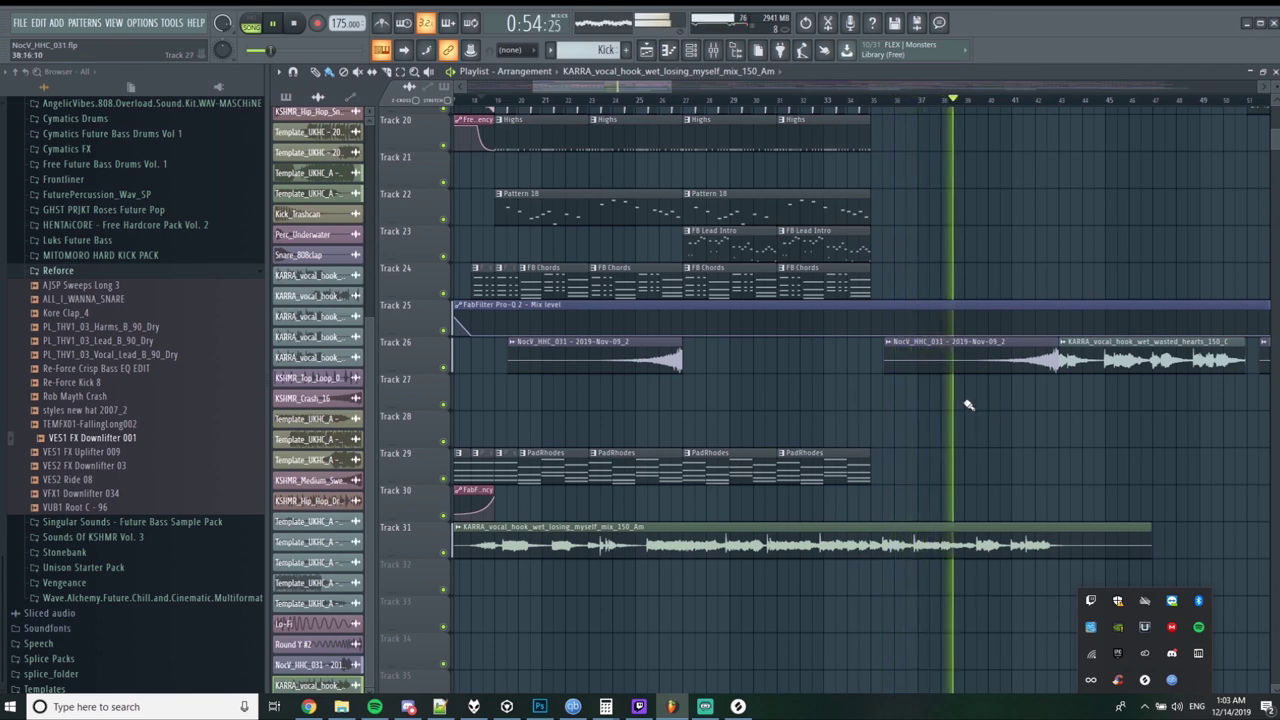
pyautogui.press('F9')
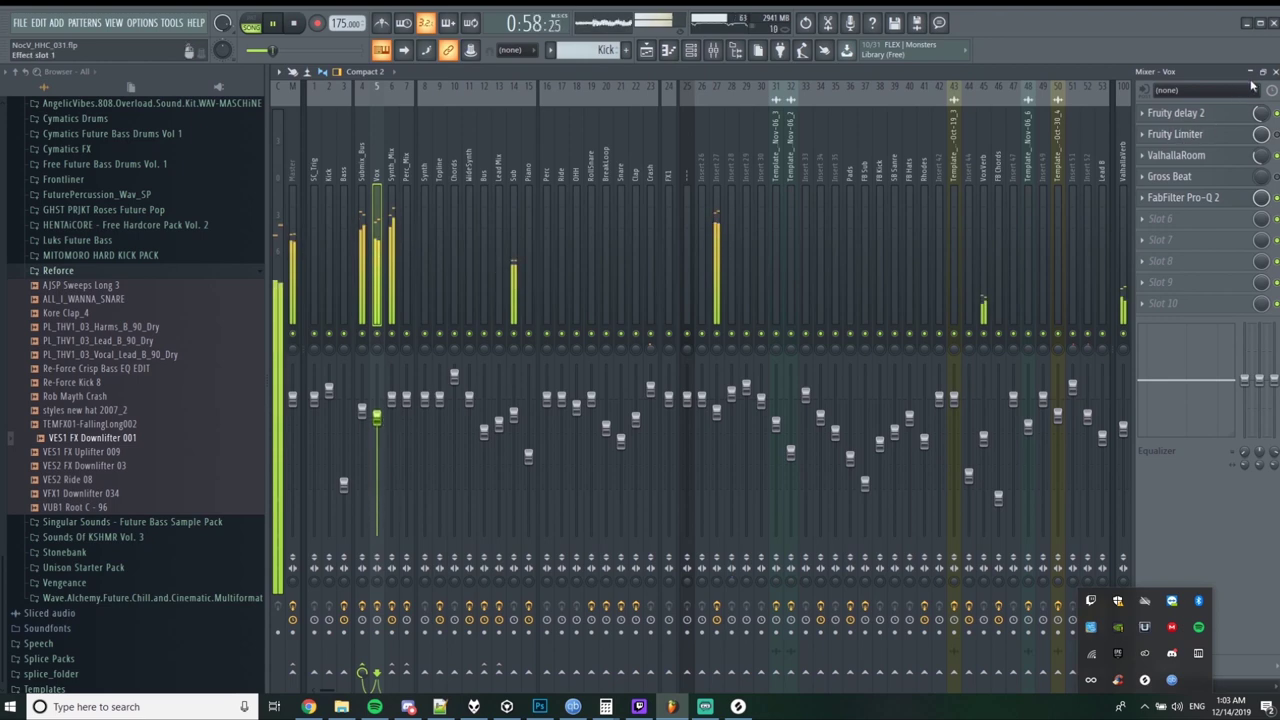
pyautogui.press('F5')
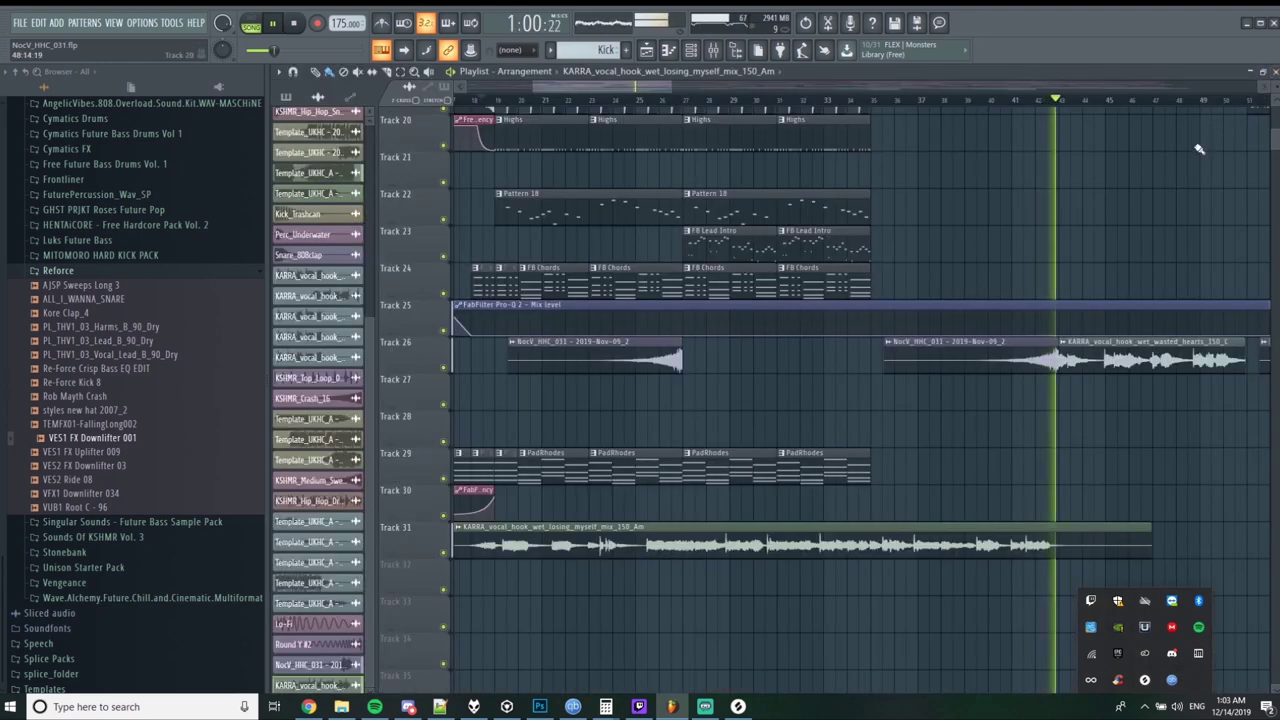
# Replay from about bar 35 and delete the KARRA wasted-hearts vocal clip at bar 43 on Track 26.
pyautogui.click(868, 103)
pyautogui.rightClick(1100, 360)
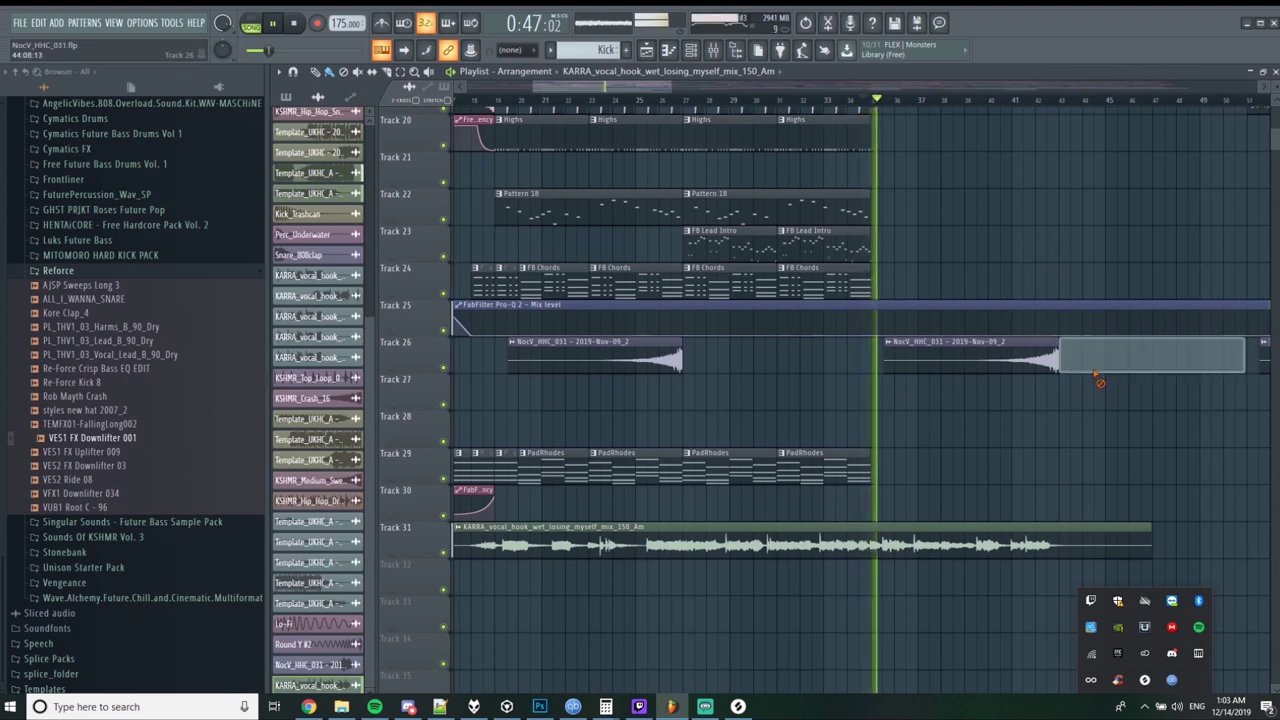
pyautogui.scroll(-2, 944, 381)
pyautogui.scroll(4, 1066, 394)
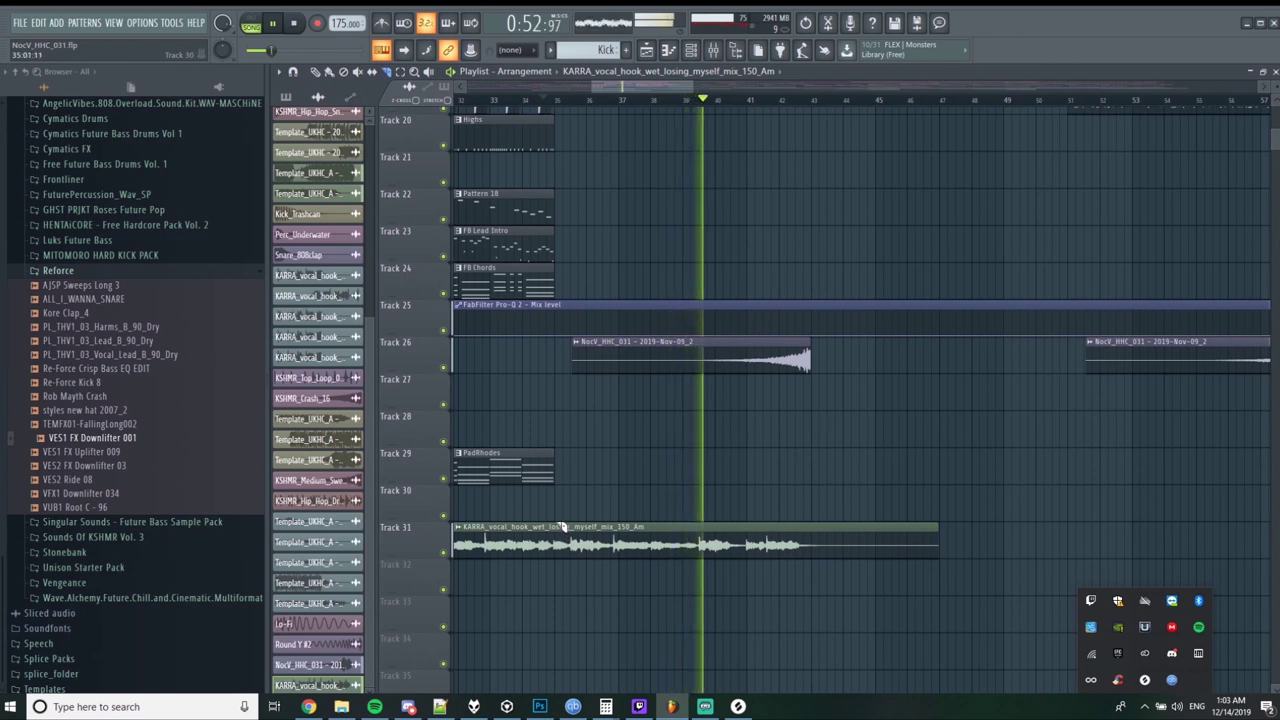
# Slice the losing-myself vocal on Track 31 at bar 35 and move the second part to start at bar 43.
pyautogui.moveTo(556, 545); pyautogui.dragTo(556, 584)
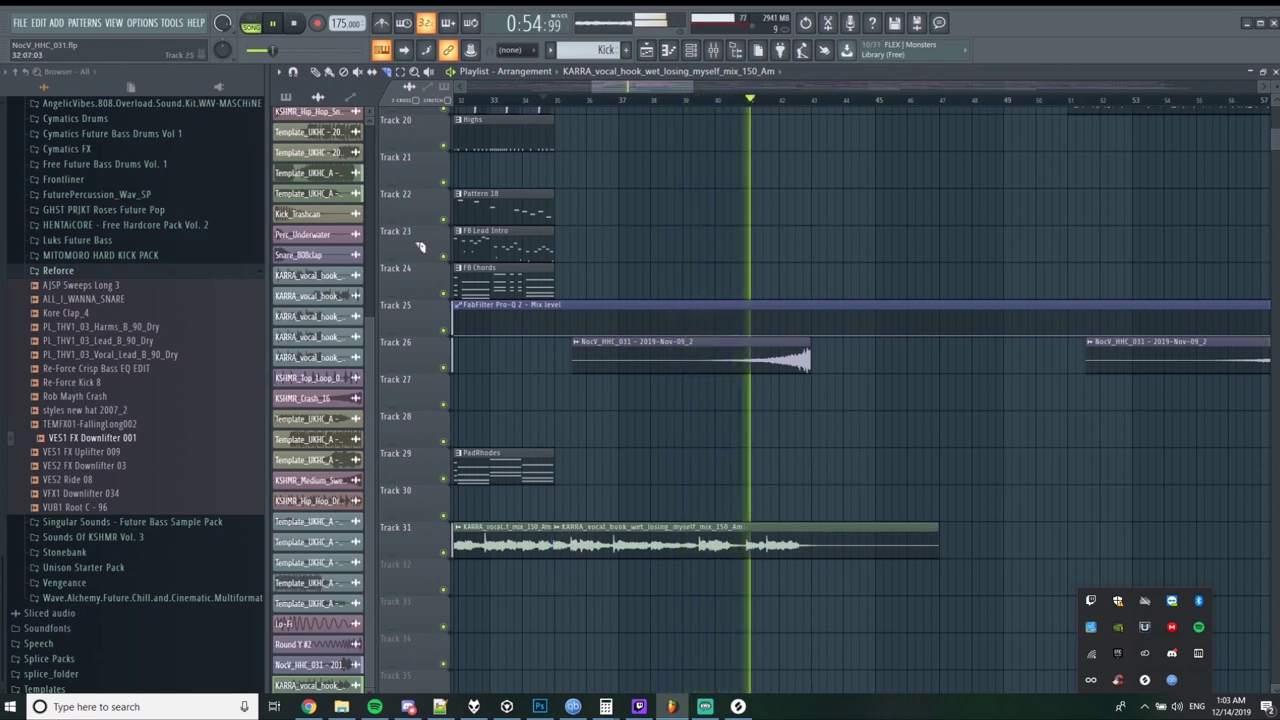
pyautogui.moveTo(584, 524); pyautogui.dragTo(848, 520)
pyautogui.scroll(3, 840, 524)
pyautogui.scroll(-3, 840, 527)
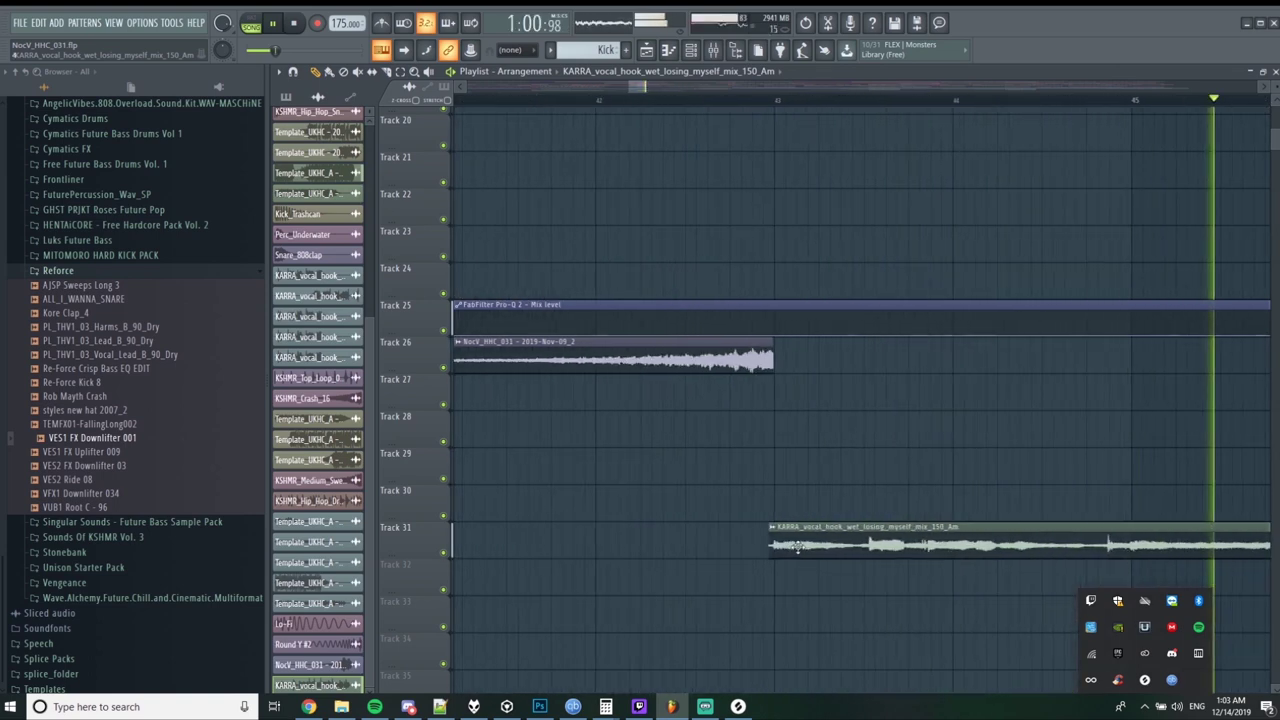
pyautogui.scroll(-4, 780, 470)
pyautogui.scroll(3, 860, 490)
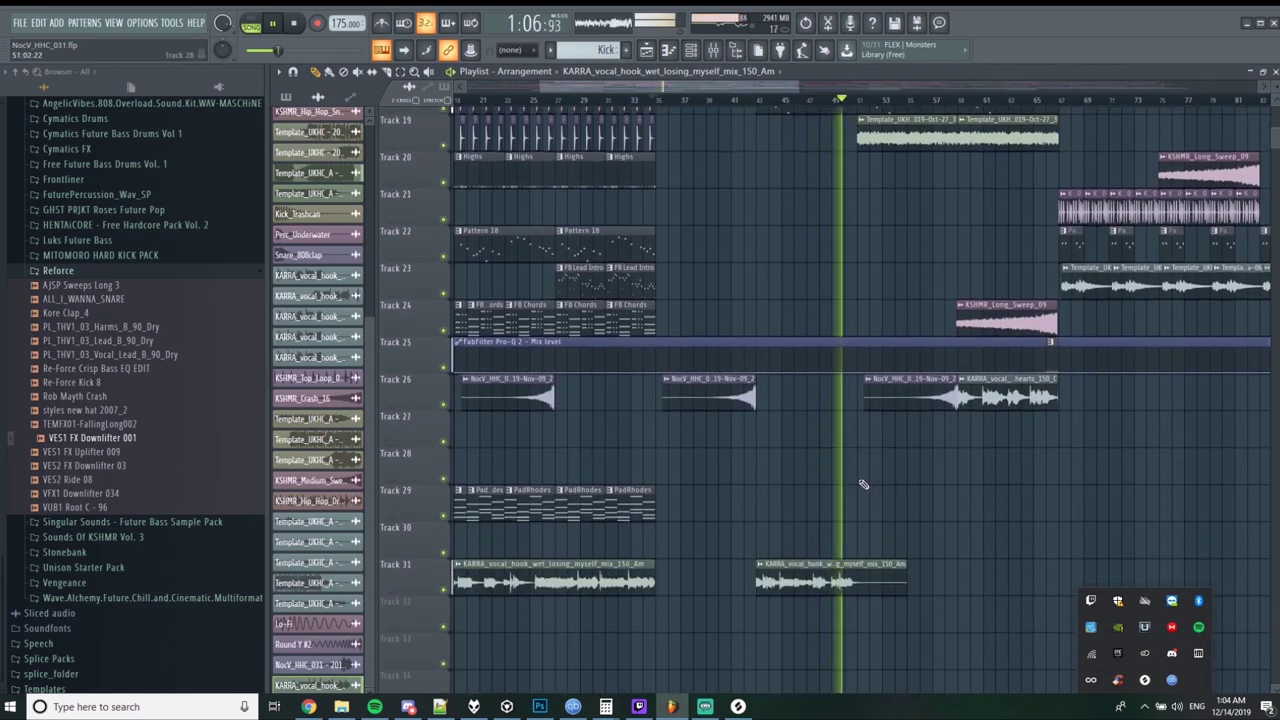
# Play from about bar 32, slice the first Track 31 vocal near its end, and pick the end piece for reuse.
pyautogui.press('space')
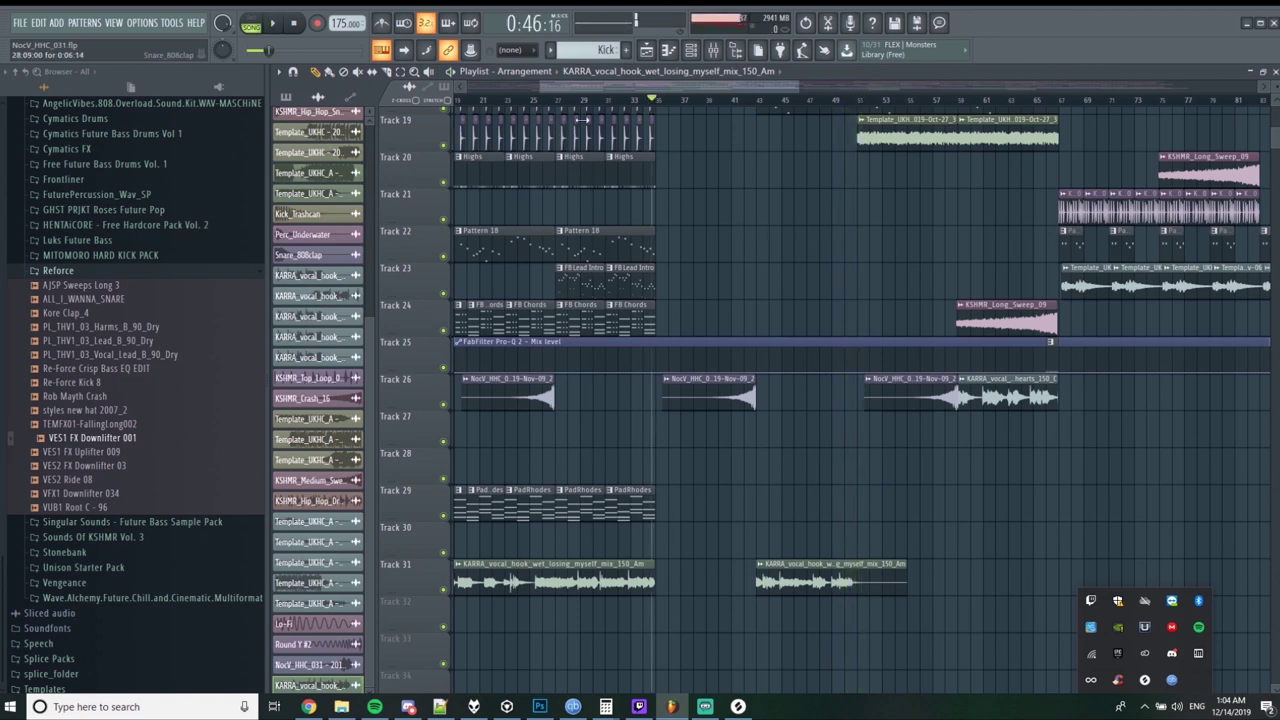
pyautogui.click(640, 107)
pyautogui.click(623, 101)
pyautogui.press('space')
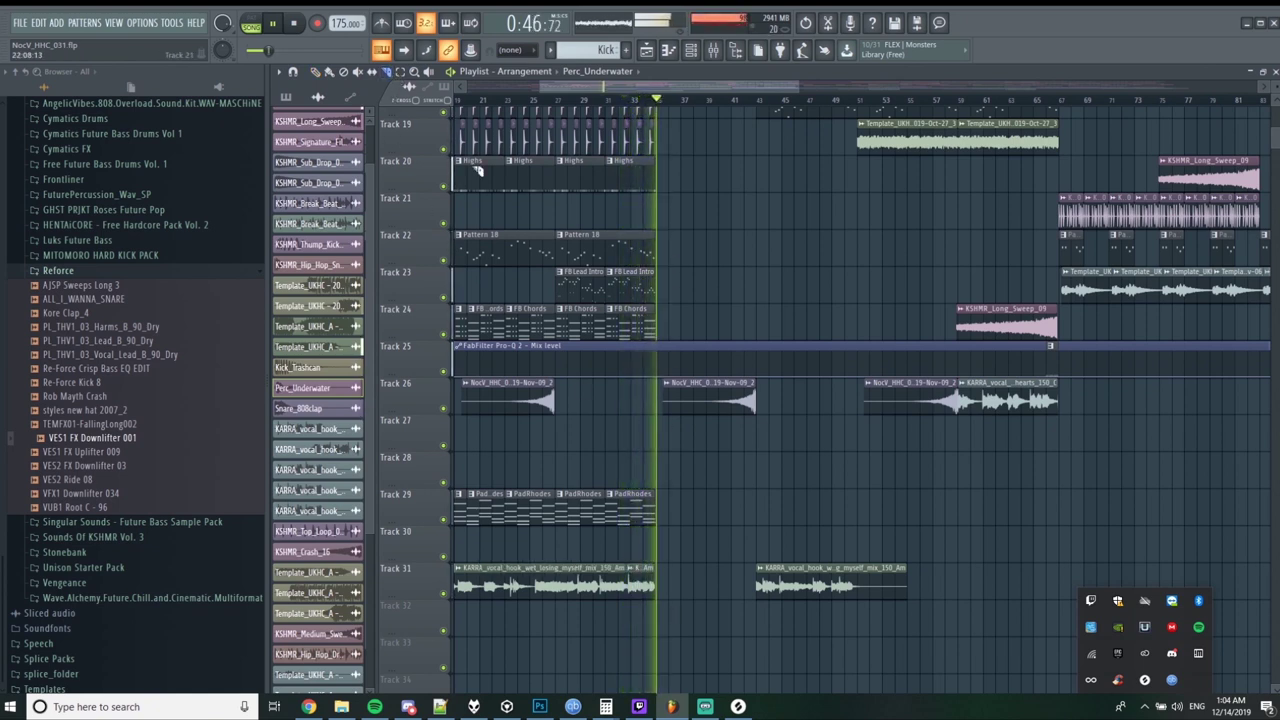
pyautogui.click(316, 73)
pyautogui.click(643, 578)
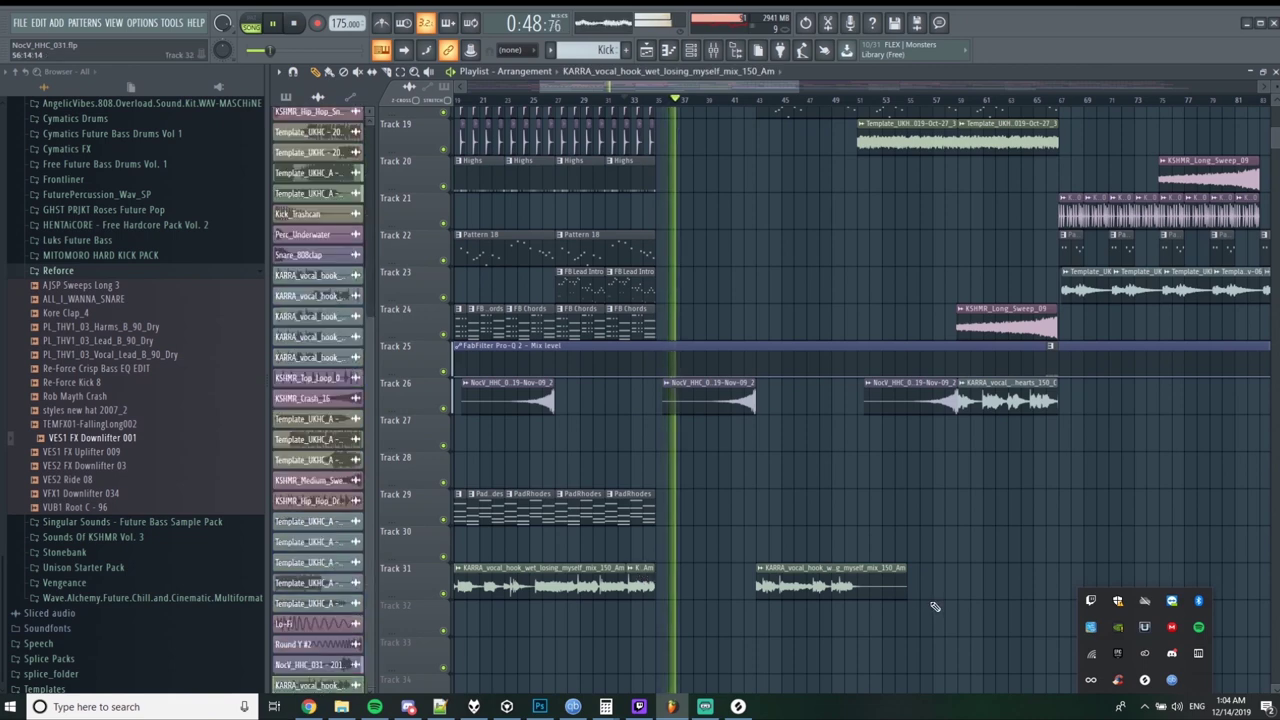
# Trim the bar 43 vocal to end just before bar 49, and try a short vocal piece at bar 49 on Track 31.
pyautogui.scroll(4, 901, 594)
pyautogui.moveTo(913, 573); pyautogui.dragTo(701, 585)
pyautogui.click(673, 533)
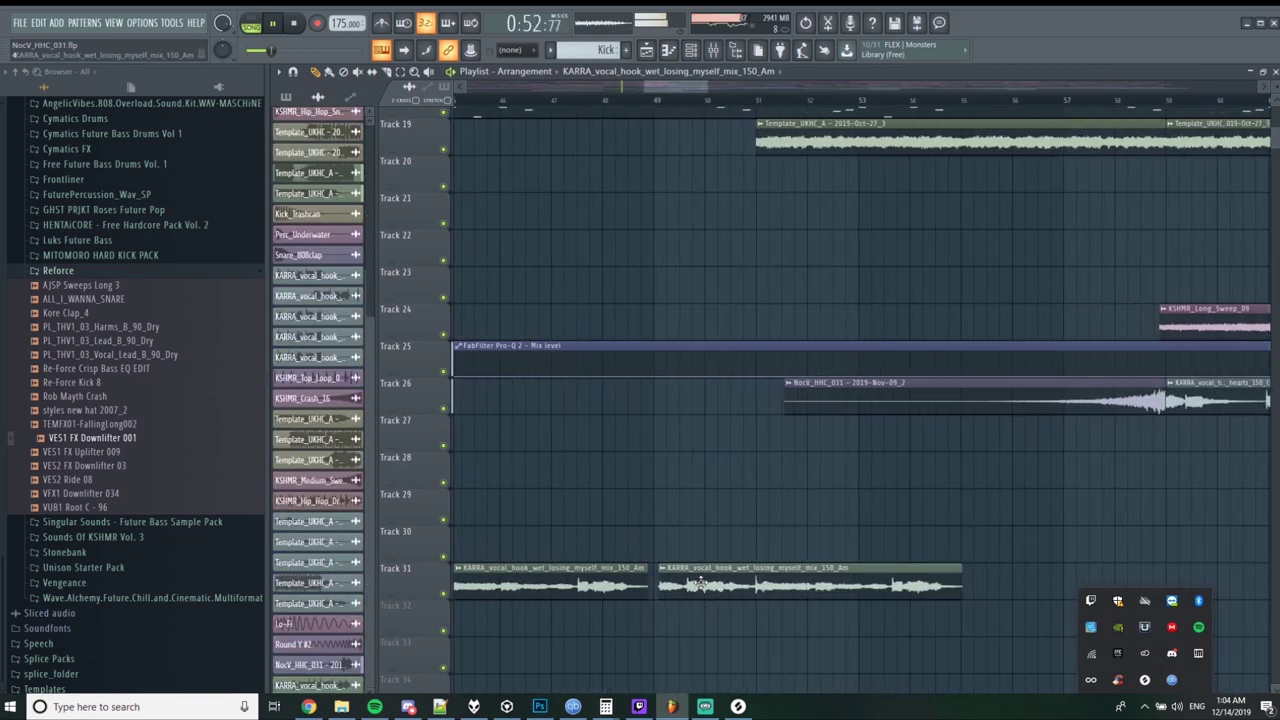
pyautogui.click(648, 102)
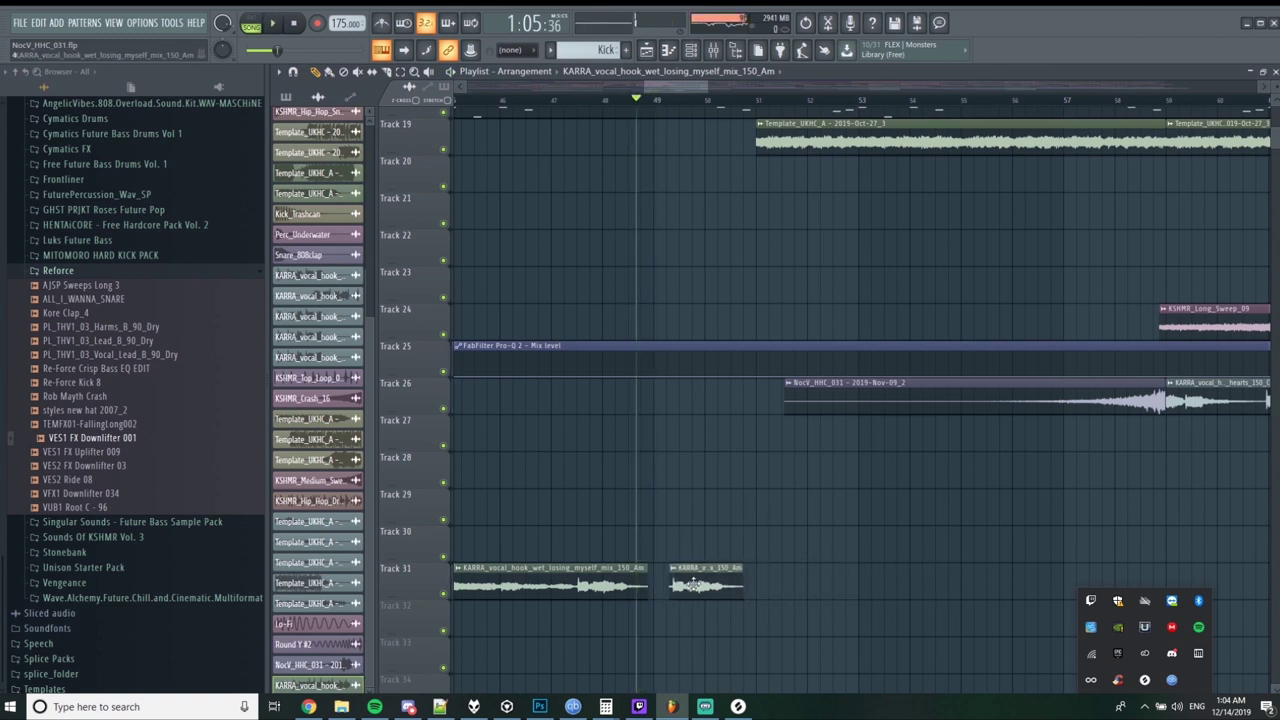
pyautogui.press('space')
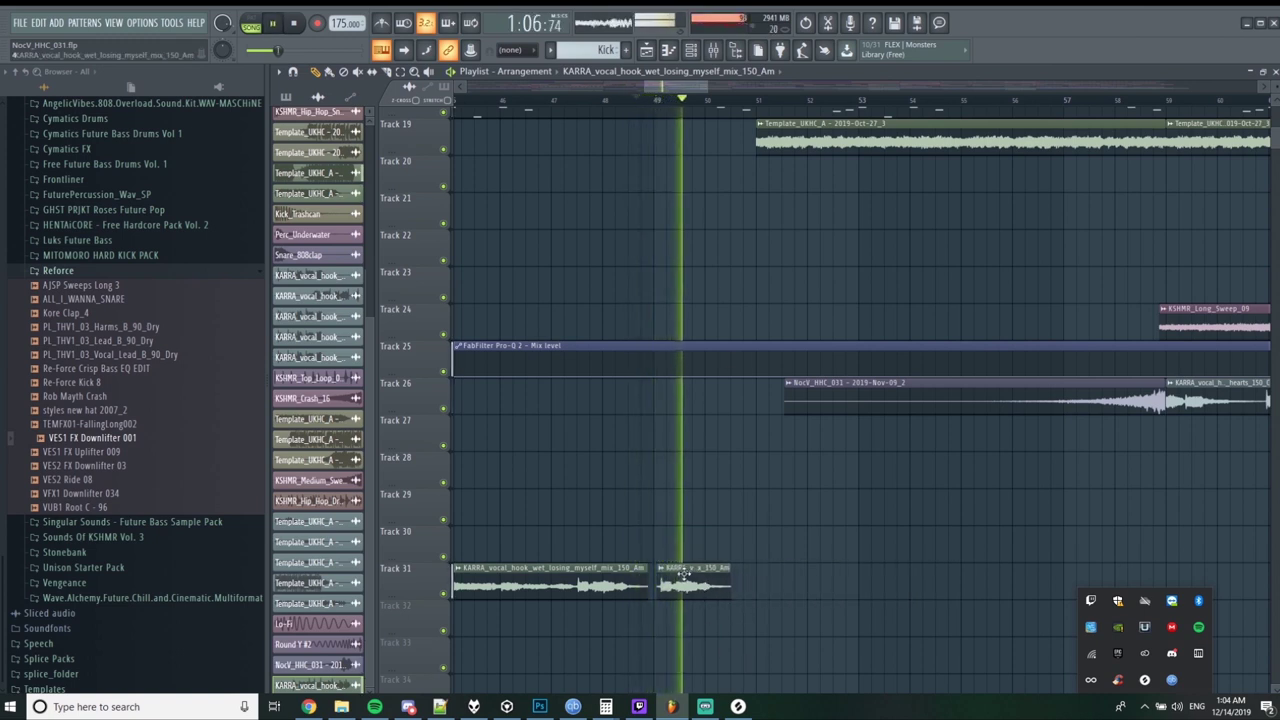
# Remove the short vocal piece at bar 49 and place the two-bar end slice on Track 30 around bar 52.
pyautogui.scroll(-3, 917, 616)
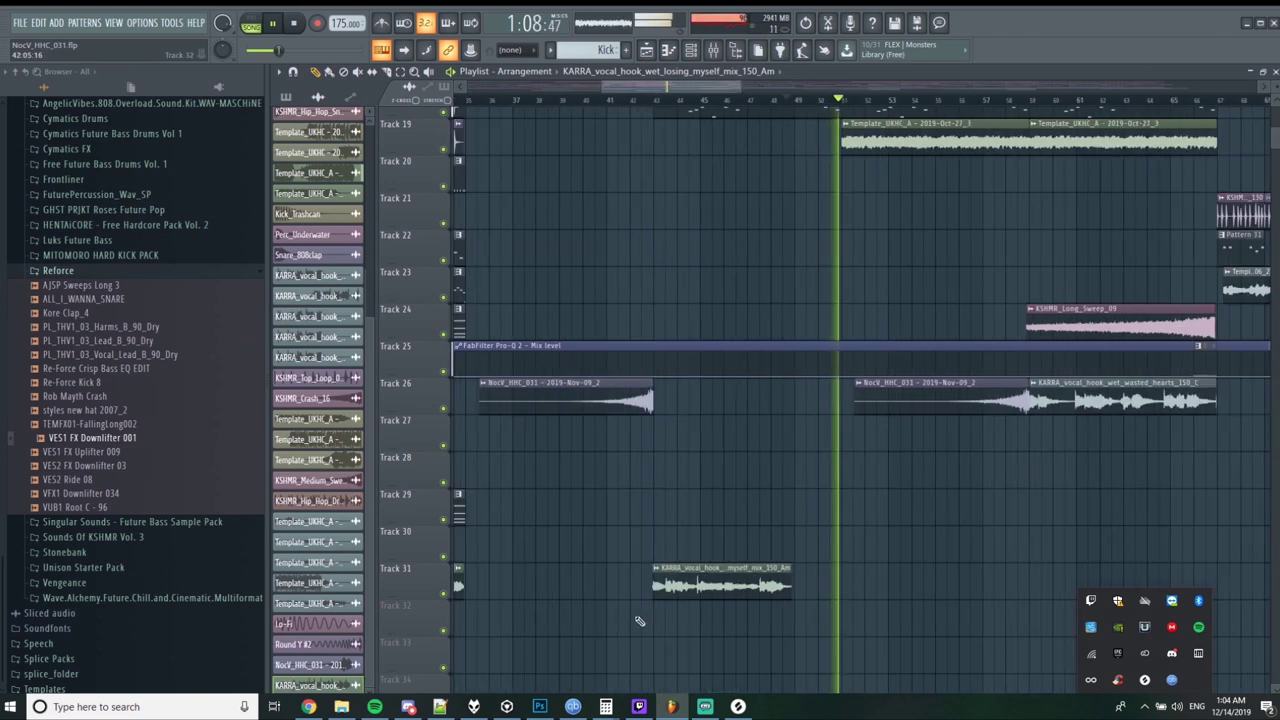
pyautogui.scroll(-3, 640, 618)
pyautogui.press('space')
pyautogui.click(762, 538)
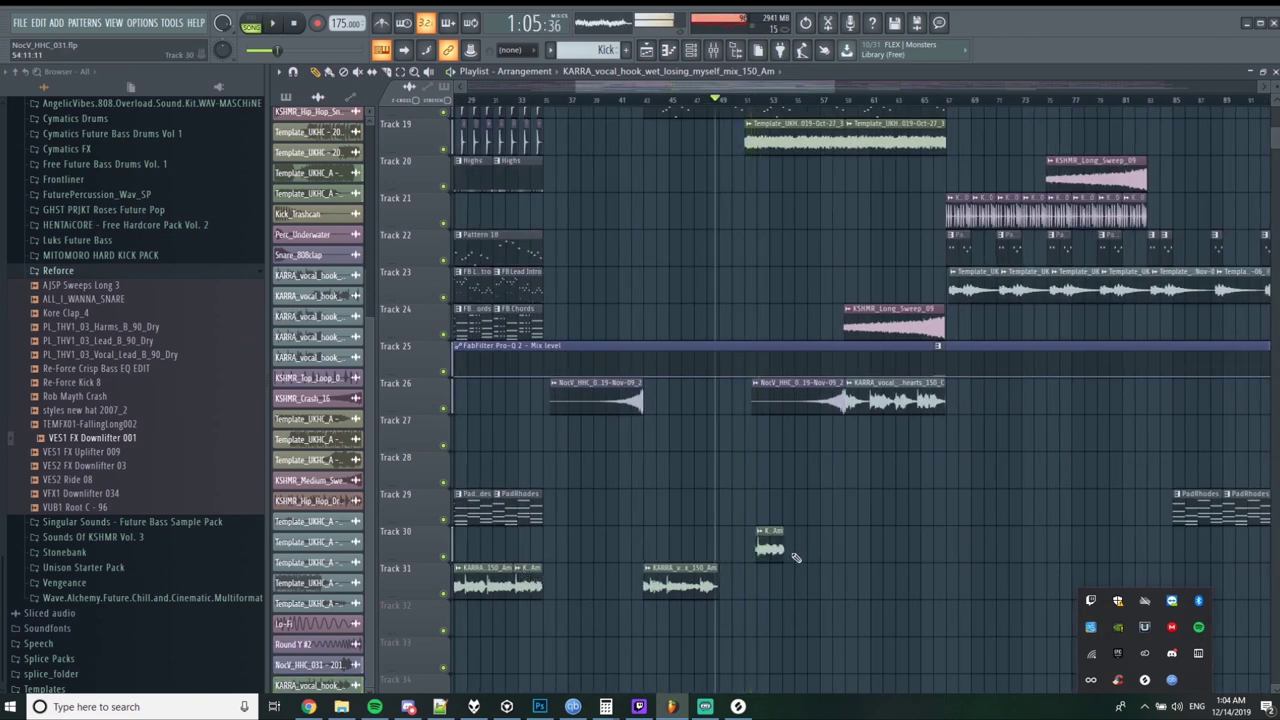
# Move the two-bar vocal slice from Track 30 to Track 31, starting at about bar 49.5.
pyautogui.scroll(5, 762, 548)
pyautogui.press('space')
pyautogui.moveTo(762, 548); pyautogui.dragTo(640, 608)
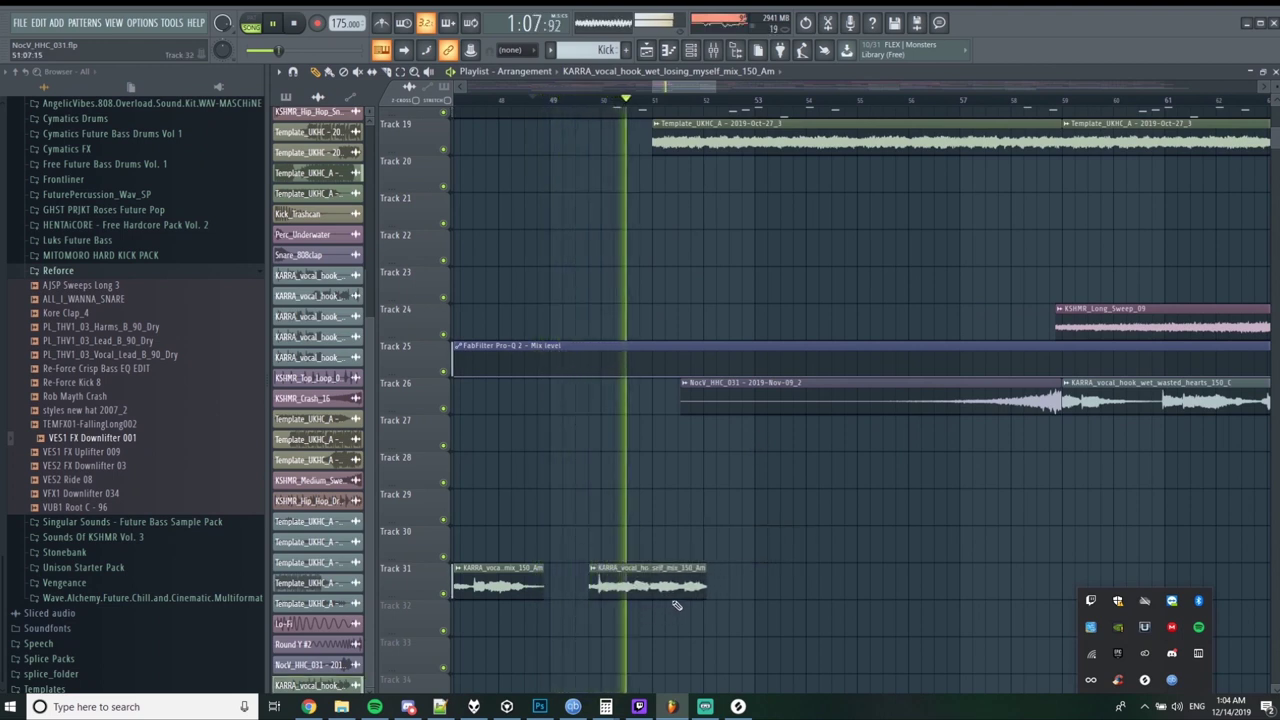
pyautogui.moveTo(690, 588); pyautogui.dragTo(660, 585)
pyautogui.press('space')
pyautogui.scroll(-4, 802, 597)
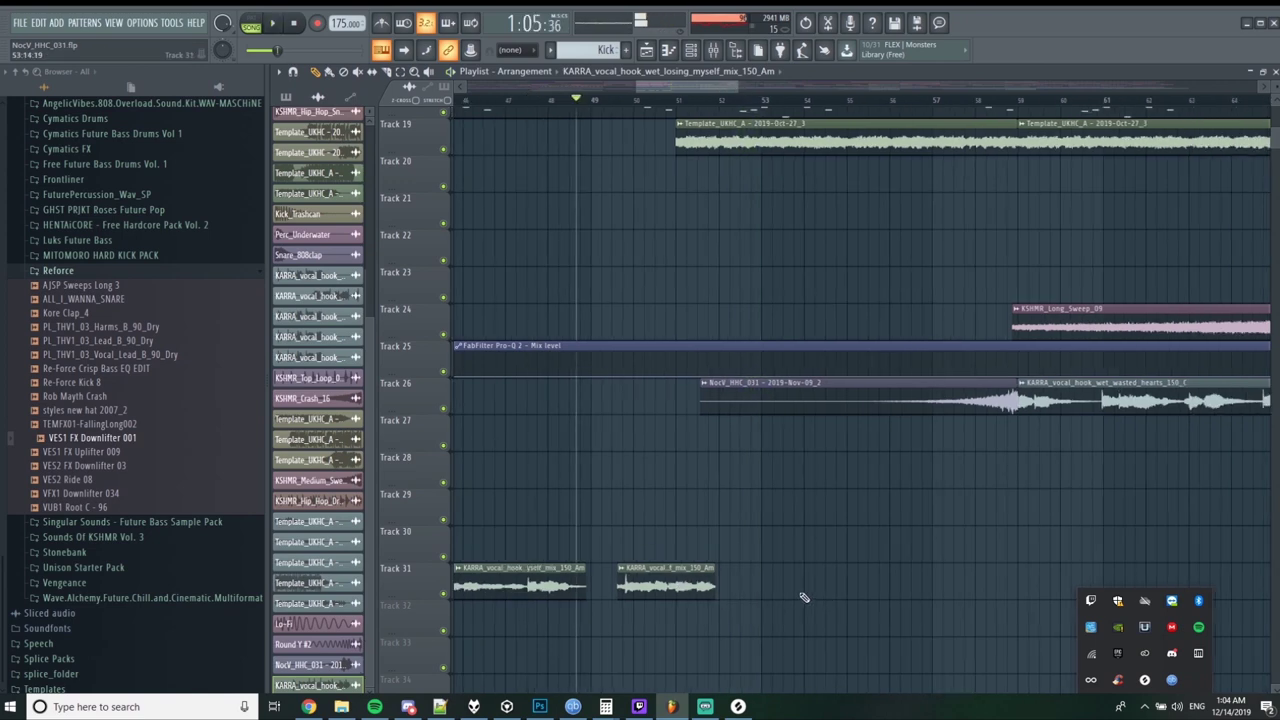
# Play the vocal section from about bar 43 and move the two-bar slice slightly earlier, closer to the preceding vocal on Track 31.
pyautogui.press('space')
pyautogui.click(608, 101)
pyautogui.click(548, 101)
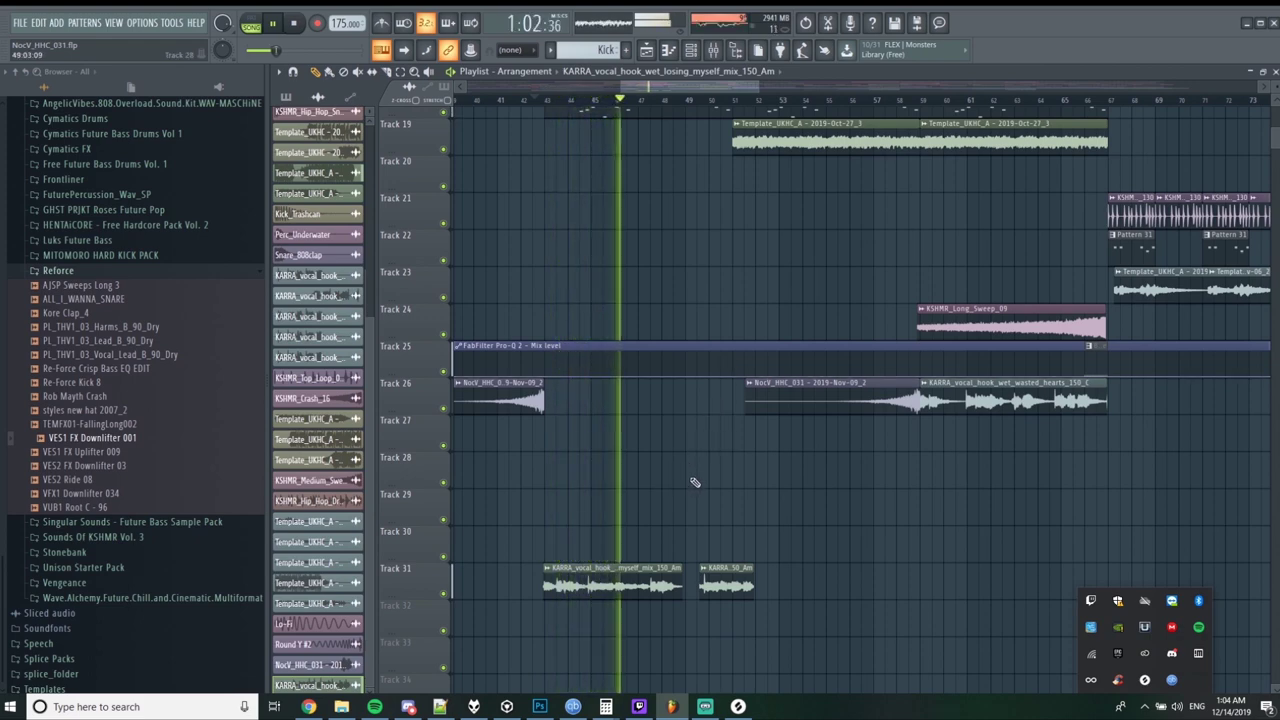
pyautogui.scroll(2, 680, 460)
pyautogui.scroll(-4, 709, 457)
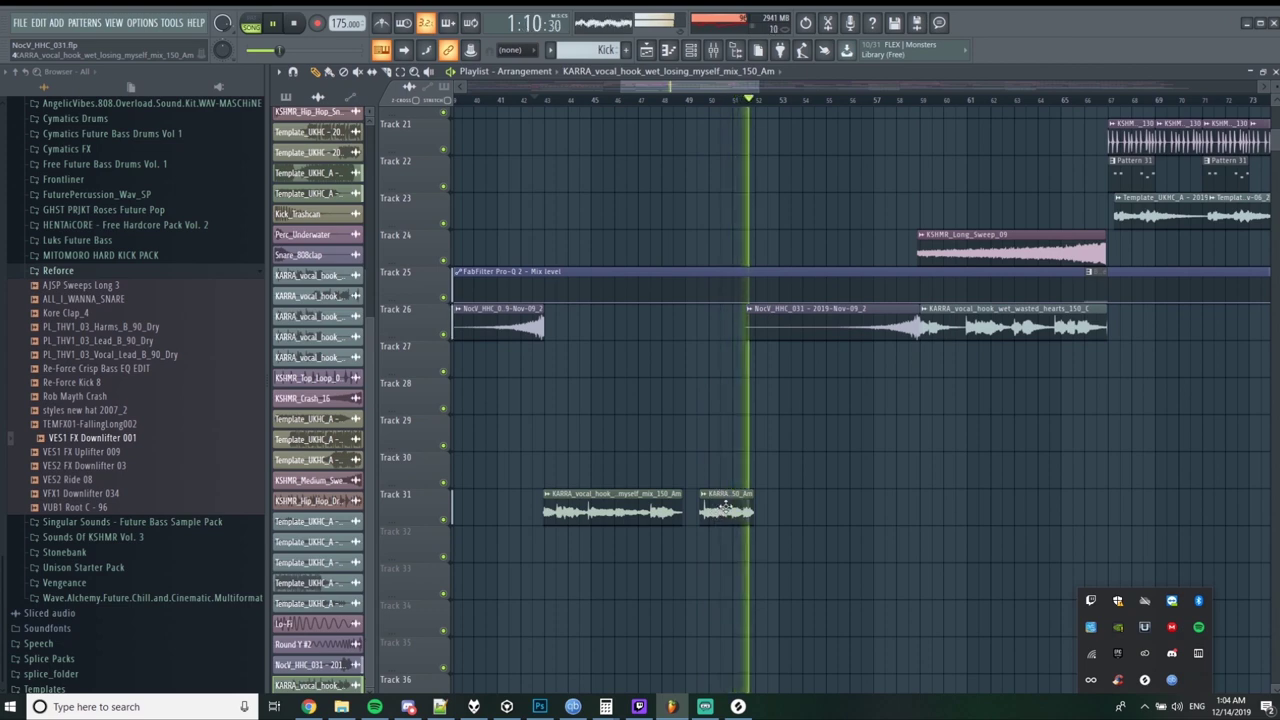
pyautogui.moveTo(757, 514); pyautogui.dragTo(743, 514)
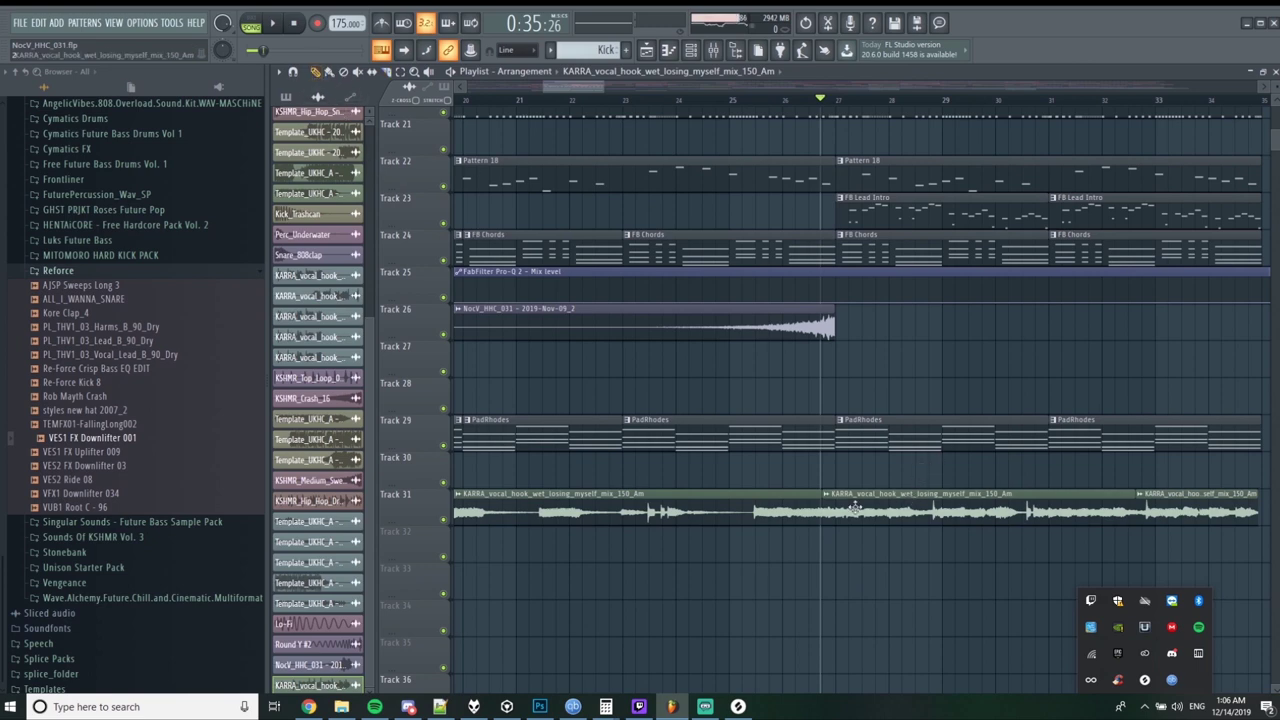
# Replace the wasted-hearts clip at bar 59 on Track 26 with a losing-myself vocal piece on Track 31, starting just before bar 59.
pyautogui.scroll(-5, 888, 506)
pyautogui.scroll(3, 1214, 543)
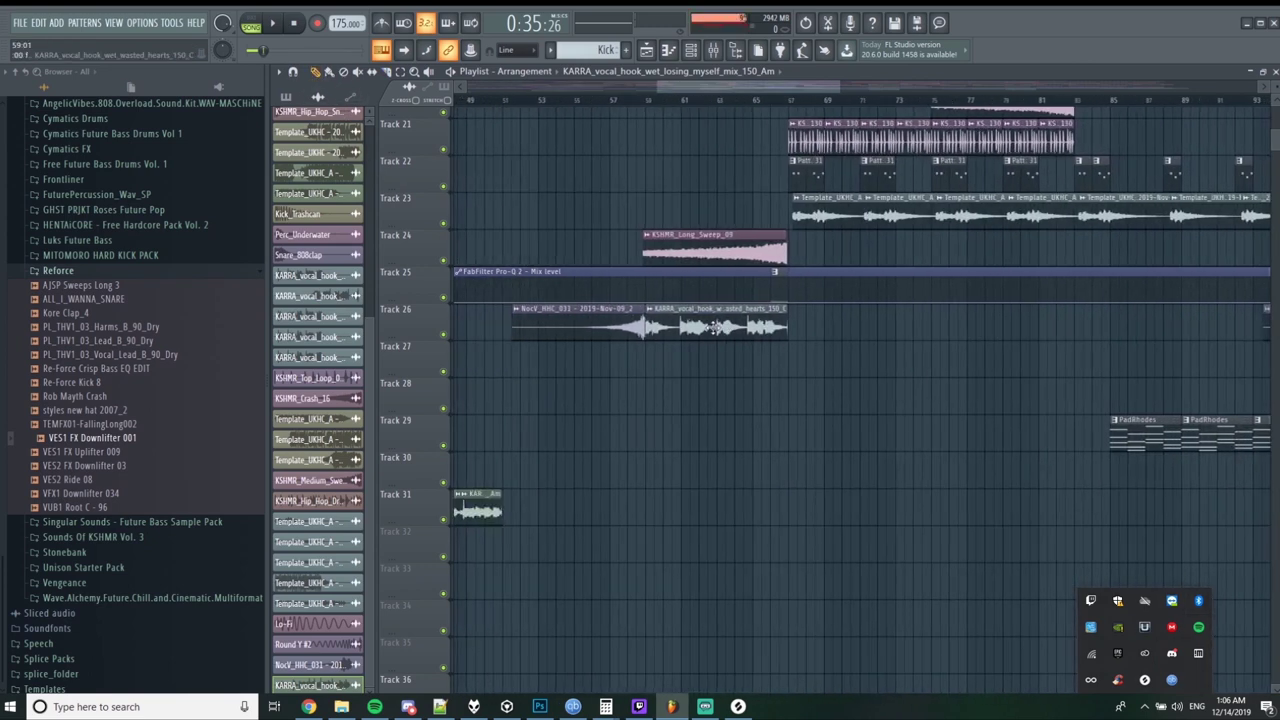
pyautogui.press('space')
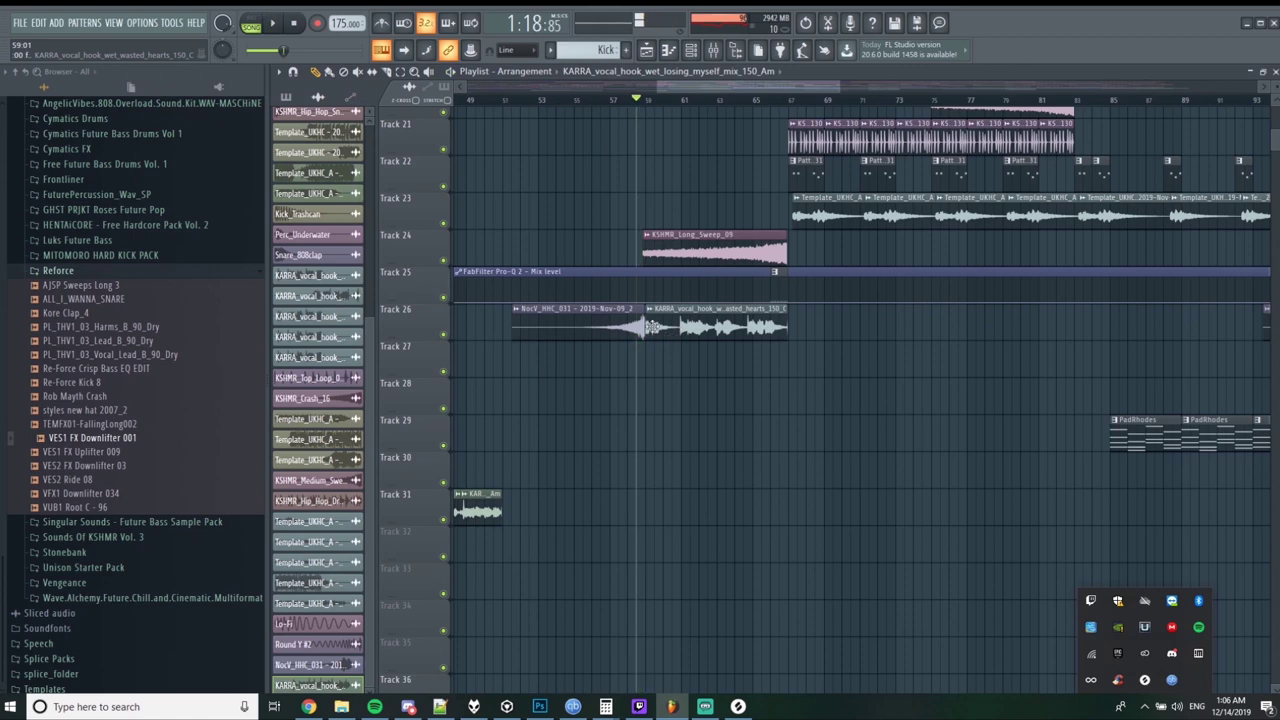
pyautogui.scroll(3, 660, 519)
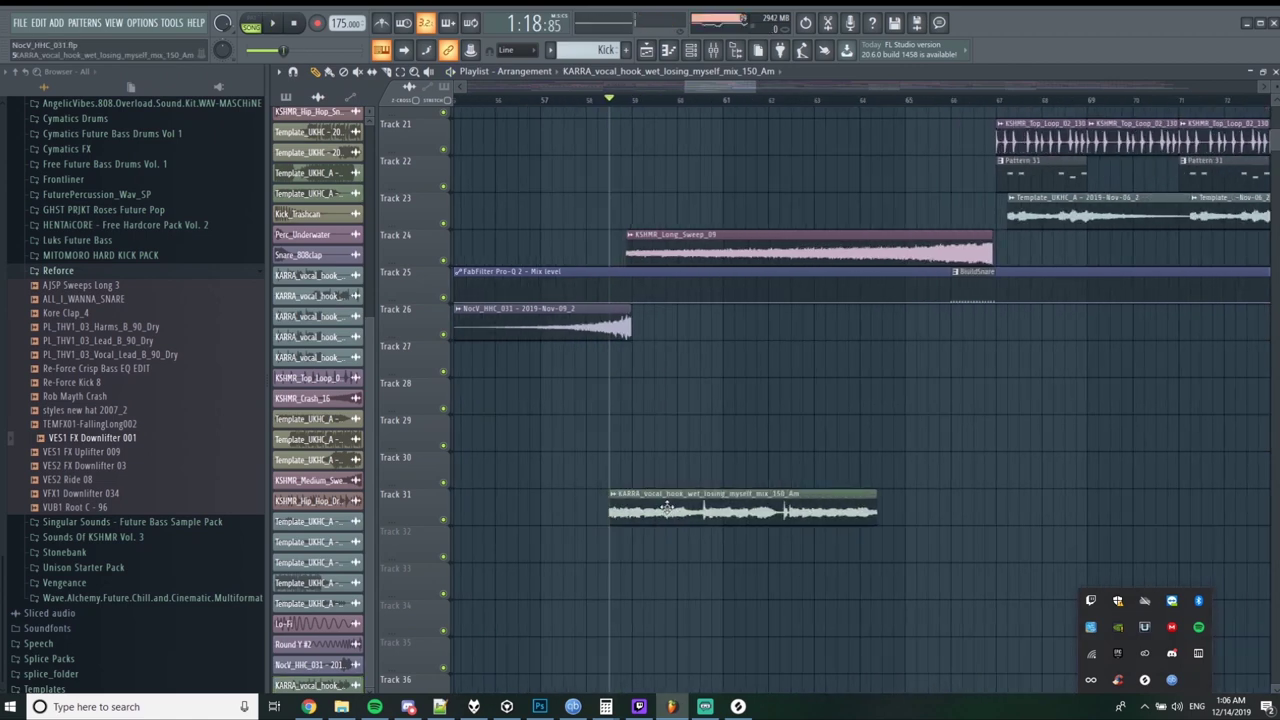
pyautogui.press('space')
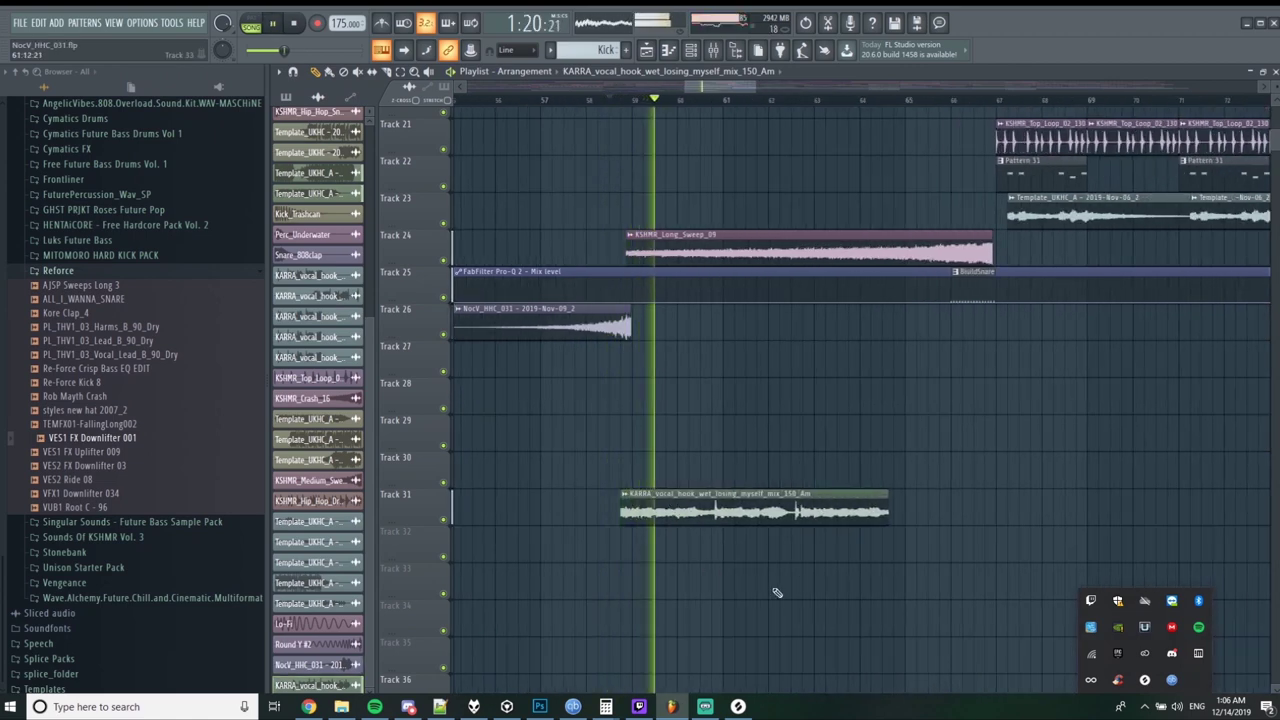
pyautogui.scroll(-3, 780, 541)
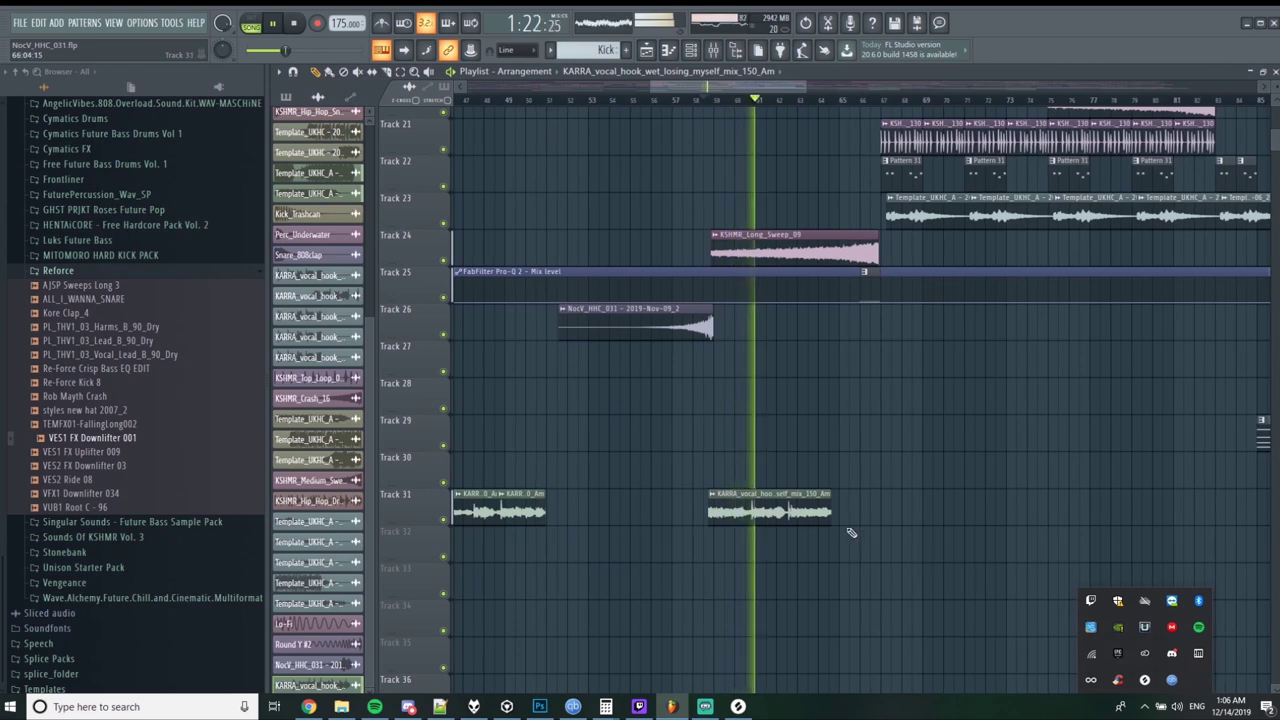
# Open the Vox mixer track's Fruity Limiter and check it during playback.
pyautogui.press('F9')
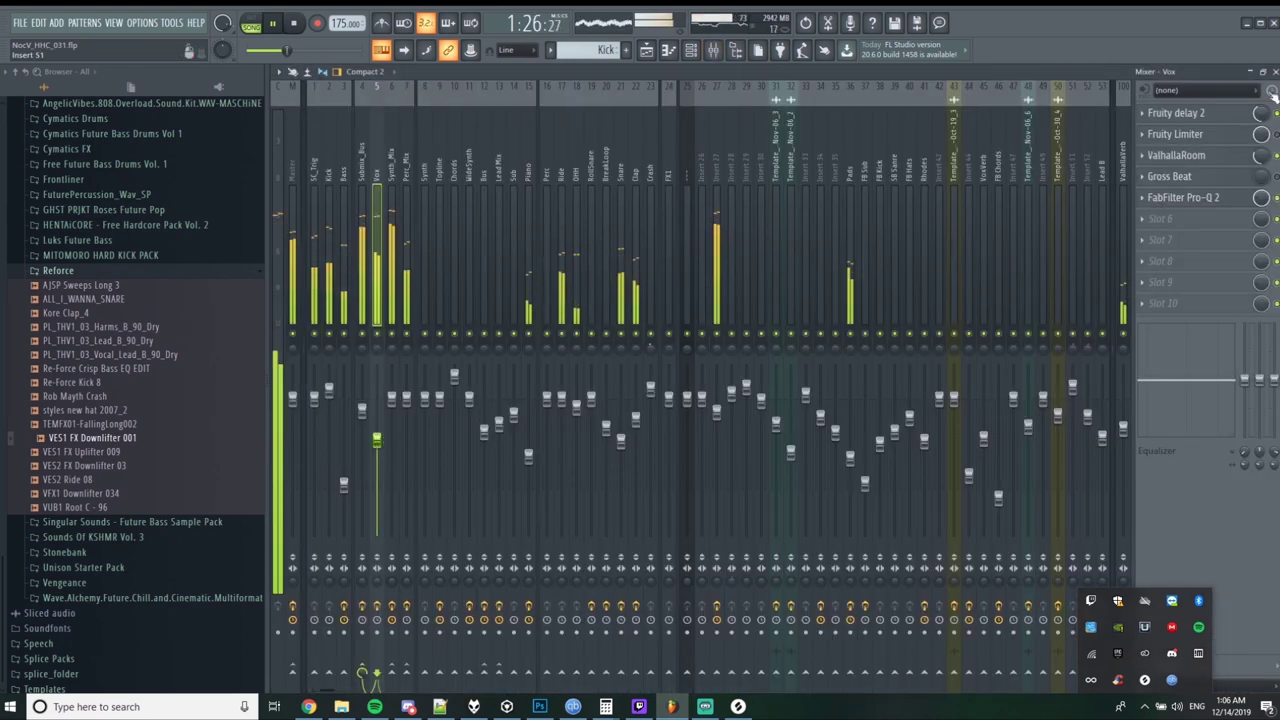
pyautogui.press('F9')
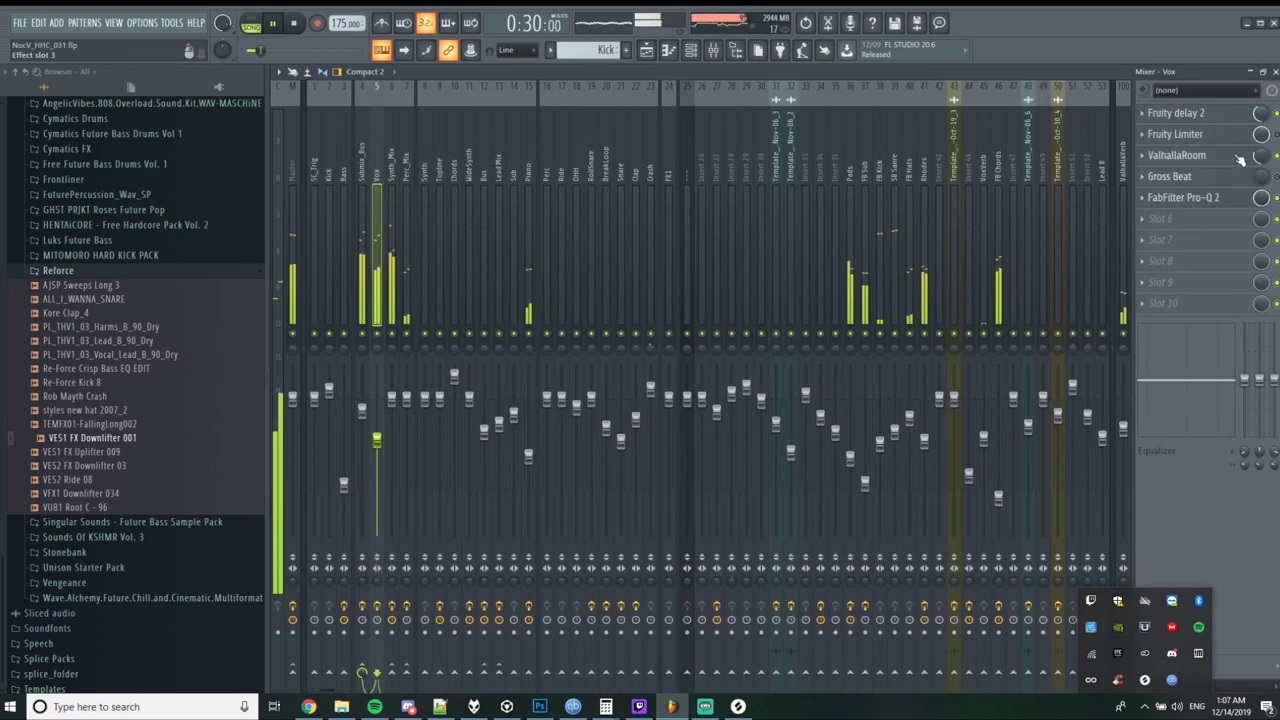
pyautogui.click(1237, 141)
pyautogui.click(1238, 140)
pyautogui.click(1239, 139)
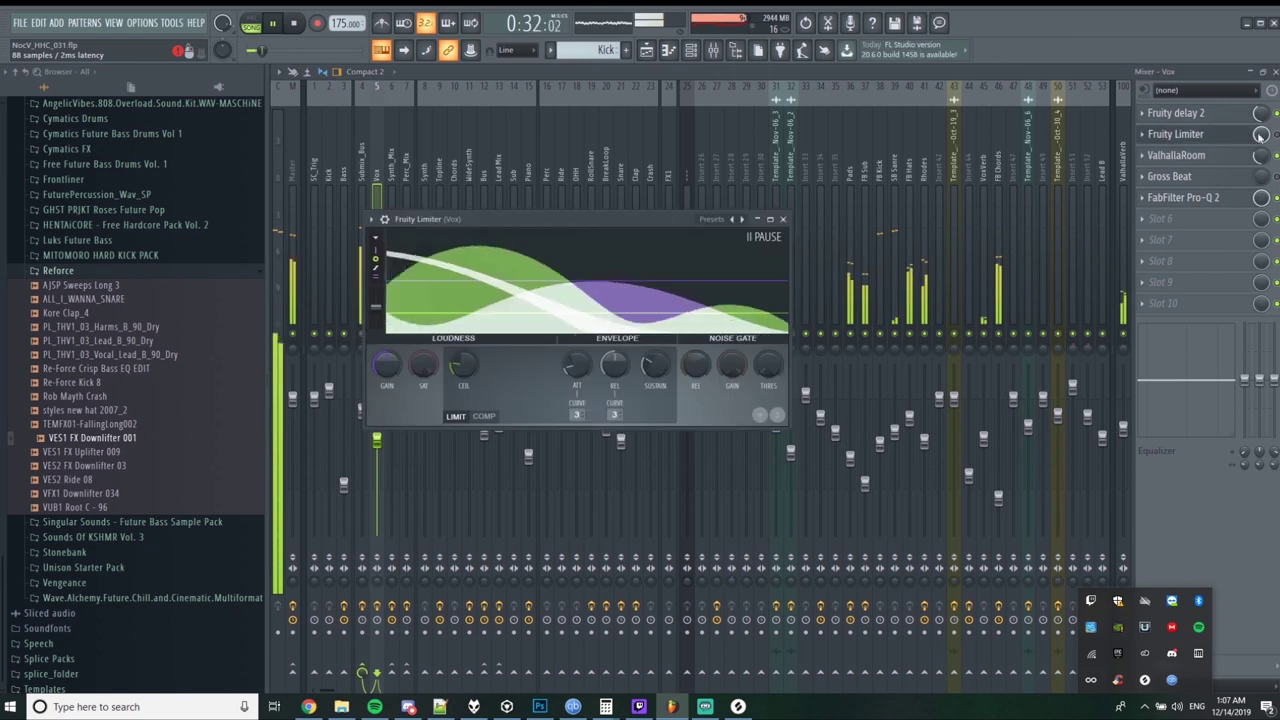
pyautogui.click(1240, 138)
pyautogui.click(1233, 140)
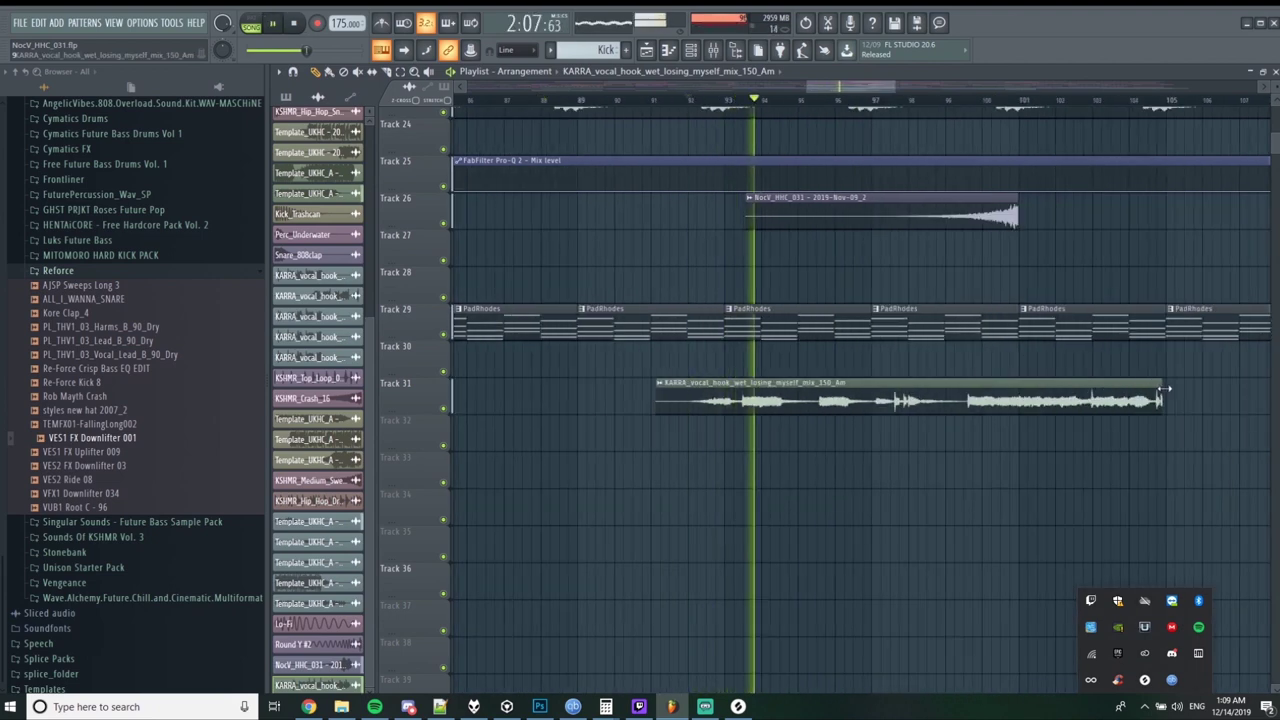
# Shorten the end of the Track 31 vocal that starts near bar 91, and place a short vocal slice on Track 30 at bar 117.
pyautogui.moveTo(1164, 388); pyautogui.dragTo(1070, 392)
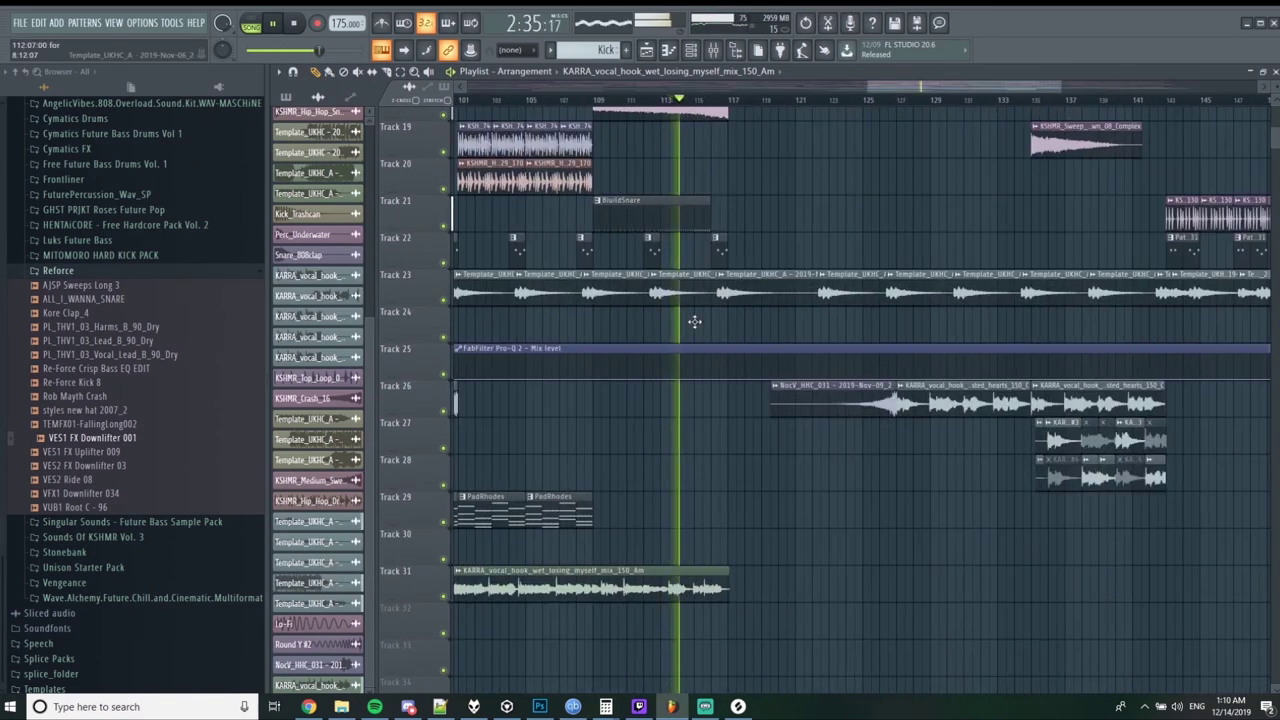
pyautogui.scroll(4, 780, 540)
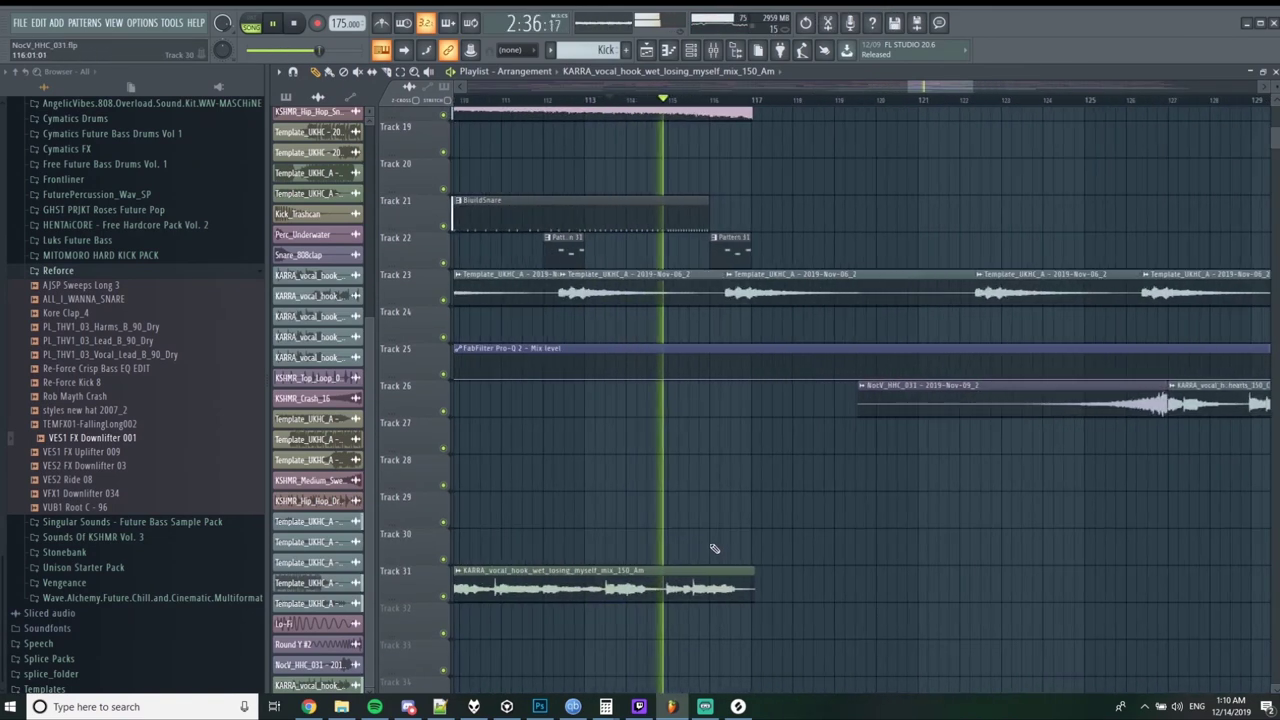
pyautogui.click(770, 545)
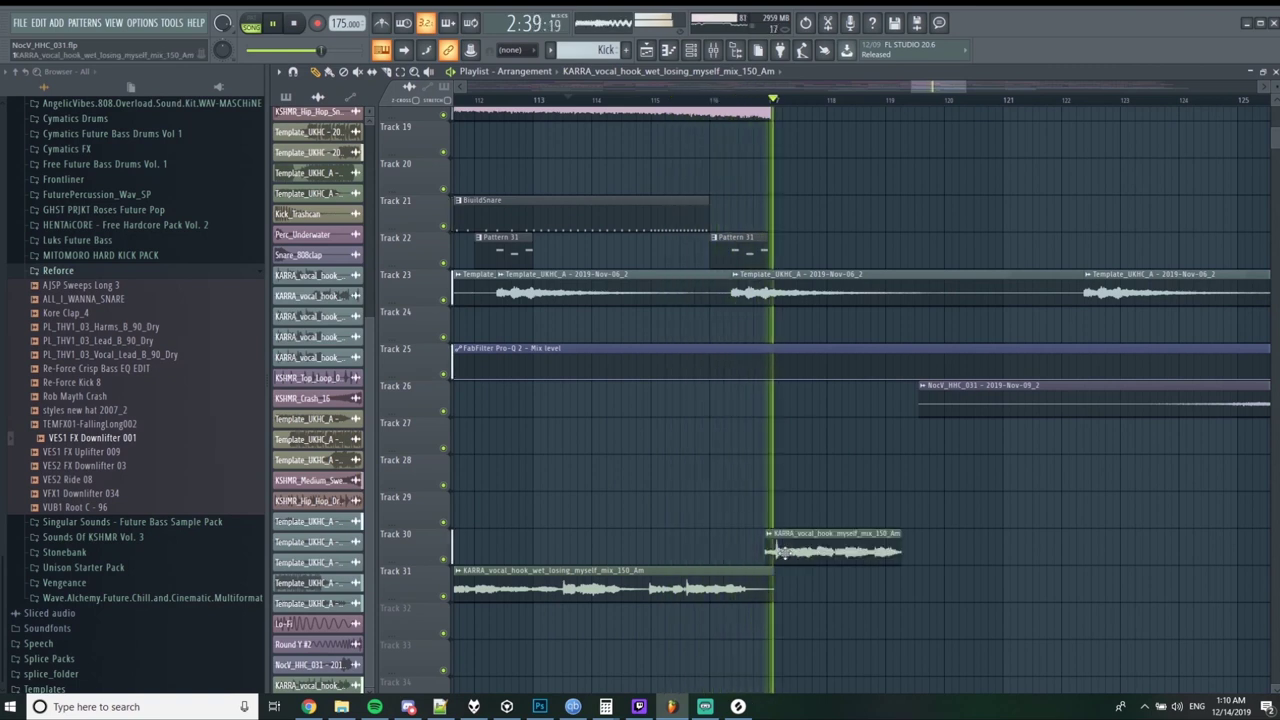
# Move the short vocal slice from Track 30 onto Track 31 just before bar 117, audition it, and nudge it slightly earlier.
pyautogui.scroll(2, 790, 545)
pyautogui.moveTo(790, 545); pyautogui.dragTo(774, 597)
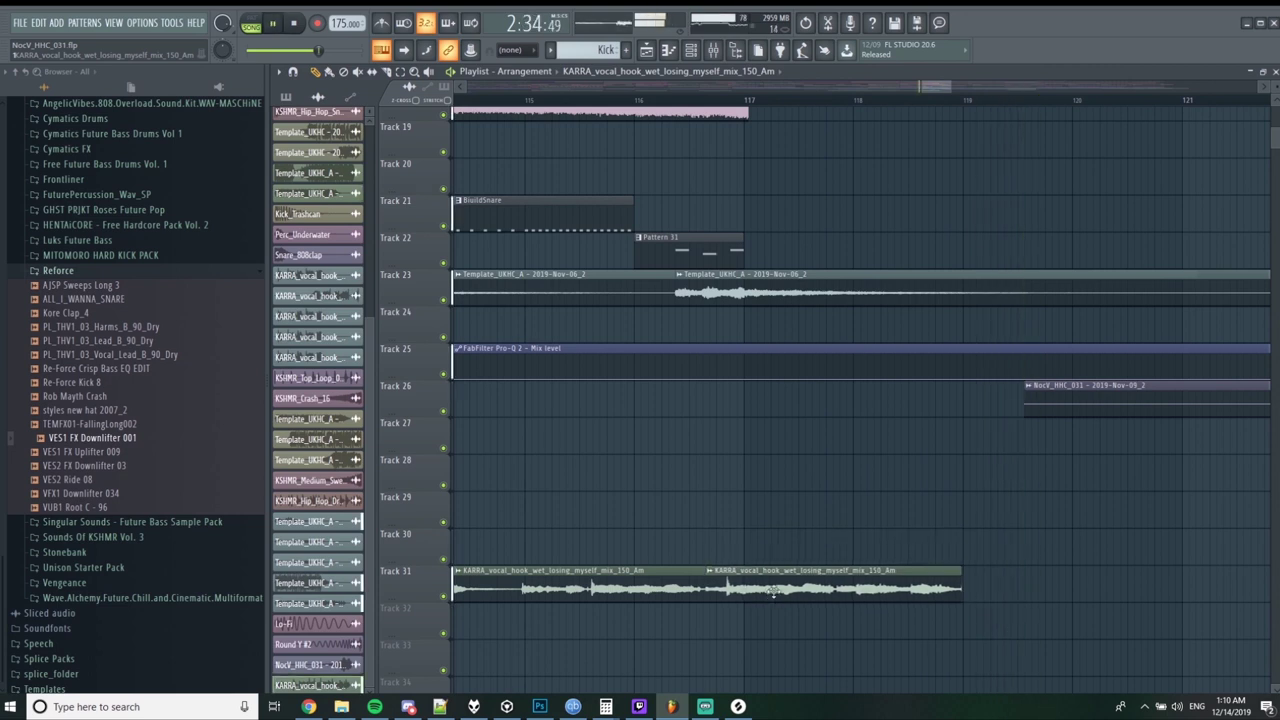
pyautogui.click(641, 93)
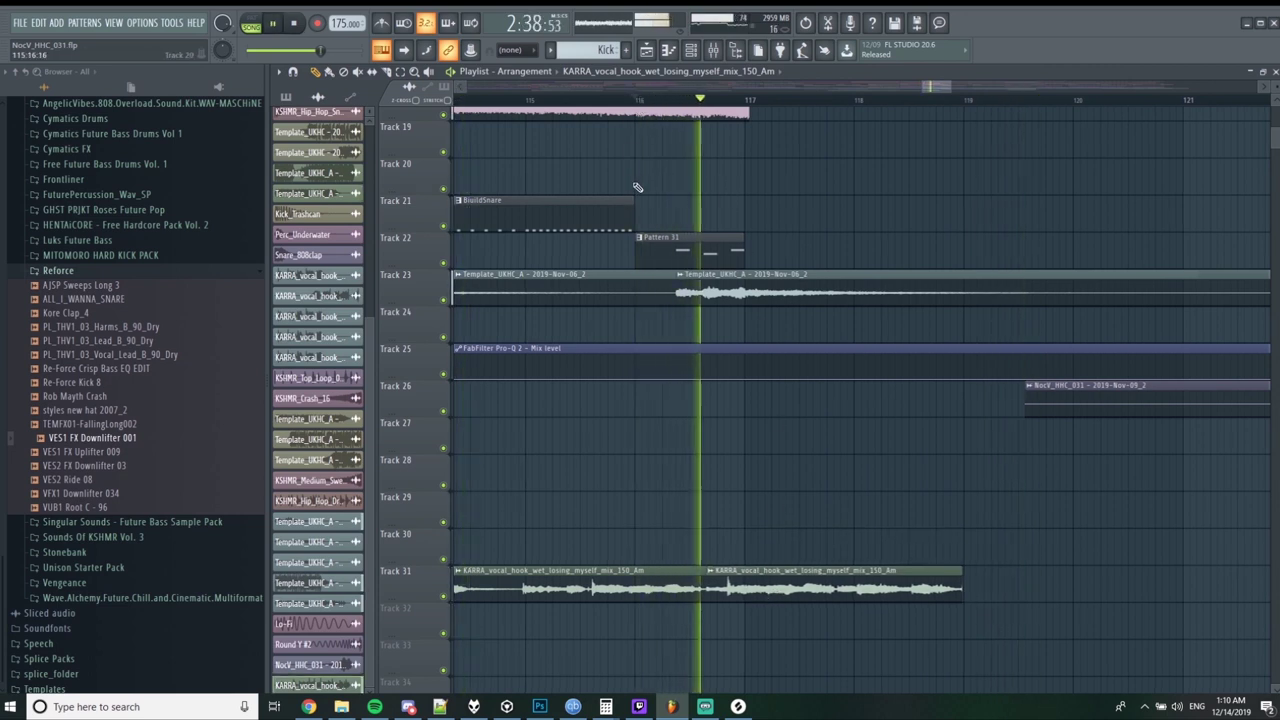
pyautogui.moveTo(772, 573); pyautogui.dragTo(768, 574)
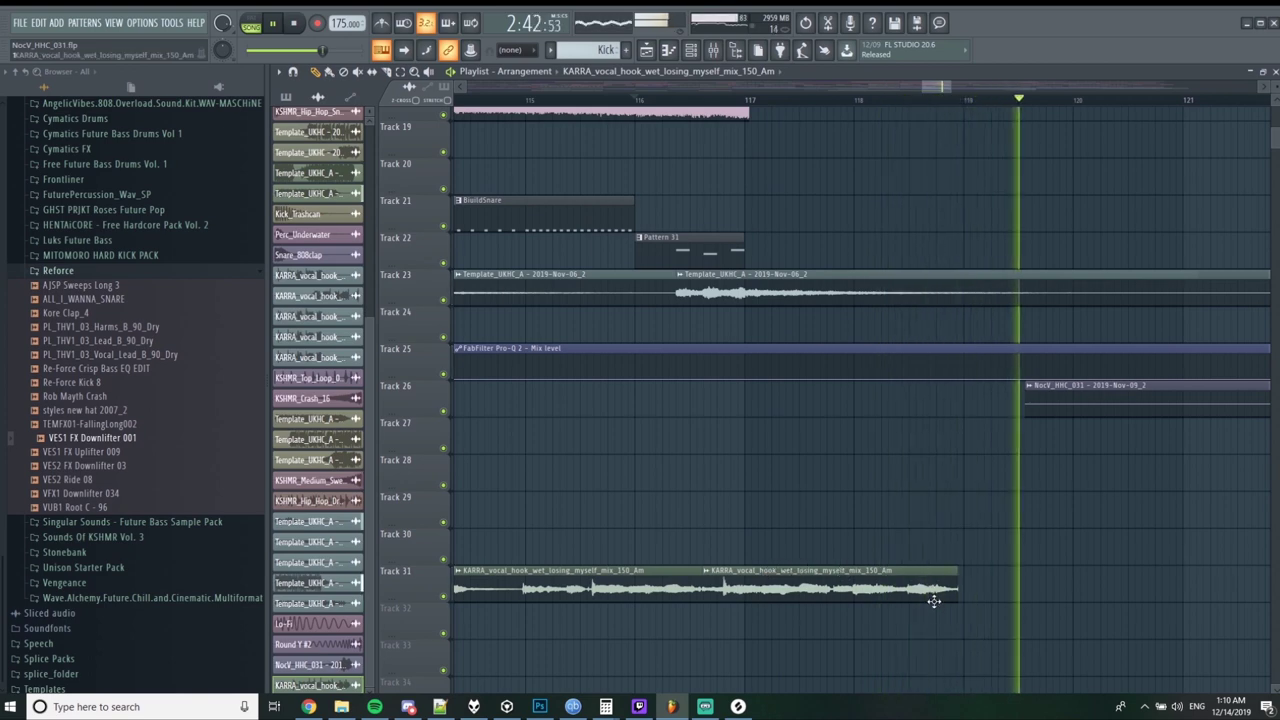
# Place a long losing-myself vocal clip on Track 30 at about bar 125 and fine-tune its start during playback.
pyautogui.scroll(-3, 737, 323)
pyautogui.click(710, 99)
pyautogui.scroll(-4, 1006, 463)
pyautogui.scroll(3, 763, 537)
pyautogui.click(783, 540)
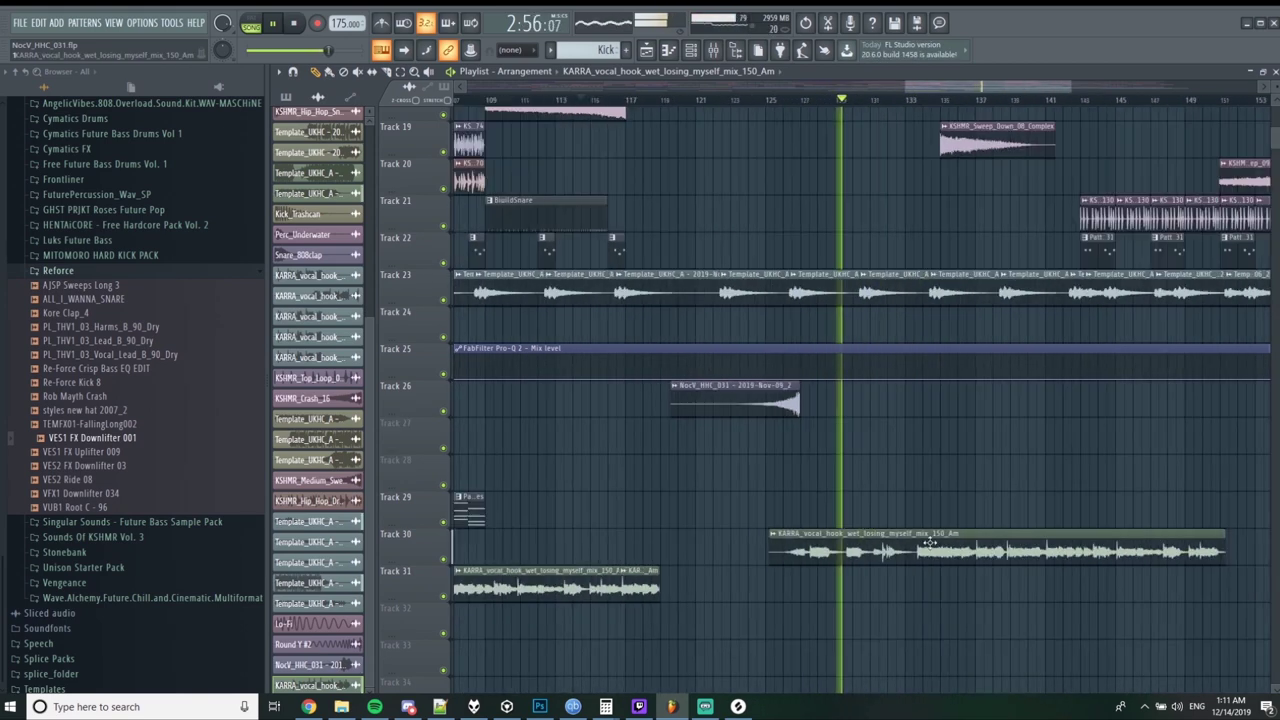
pyautogui.scroll(2, 885, 500)
pyautogui.scroll(4, 1130, 540)
pyautogui.click(600, 99)
pyautogui.scroll(-1, 668, 540)
pyautogui.moveTo(719, 543); pyautogui.dragTo(703, 543)
pyautogui.scroll(-5, 777, 540)
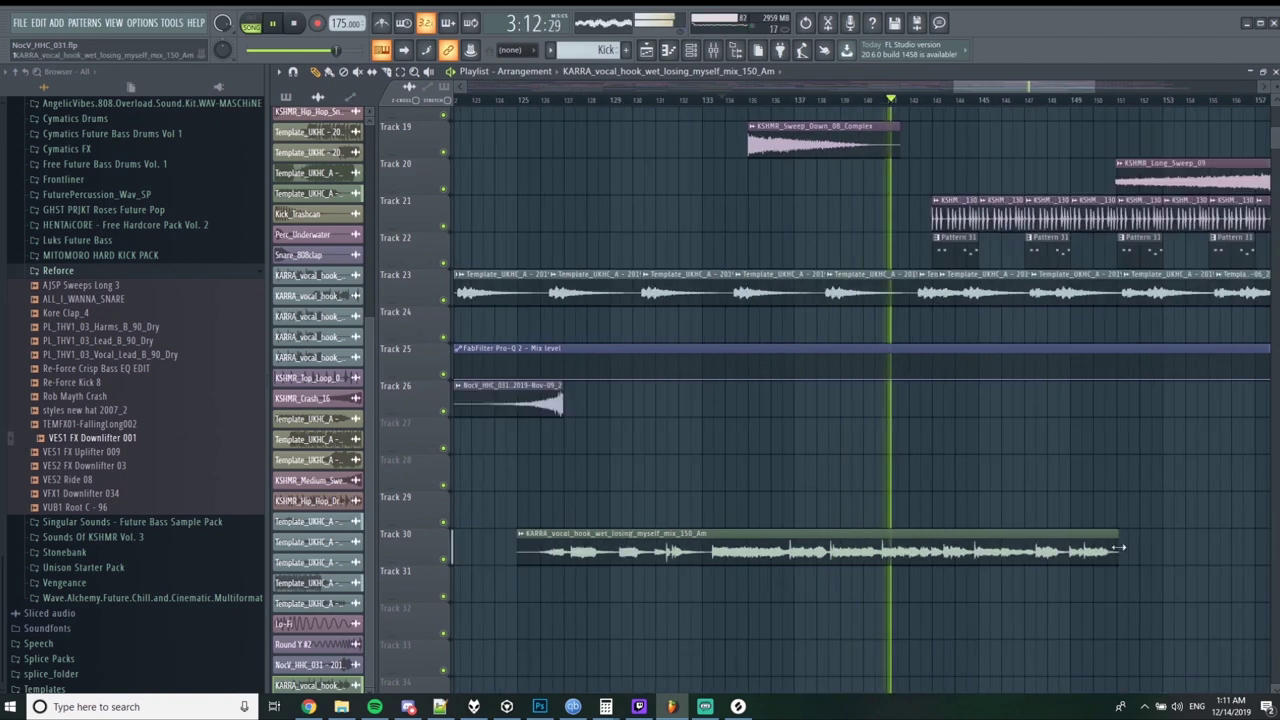
# Shorten the end of the Track 30 vocal to about bar 143 and play back the surrounding section.
pyautogui.moveTo(1120, 551); pyautogui.dragTo(931, 551)
pyautogui.click(914, 99)
pyautogui.moveTo(1030, 87); pyautogui.dragTo(991, 87)
pyautogui.moveTo(691, 493); pyautogui.dragTo(937, 585)
pyautogui.scroll(-5, 886, 460)
pyautogui.click(557, 99)
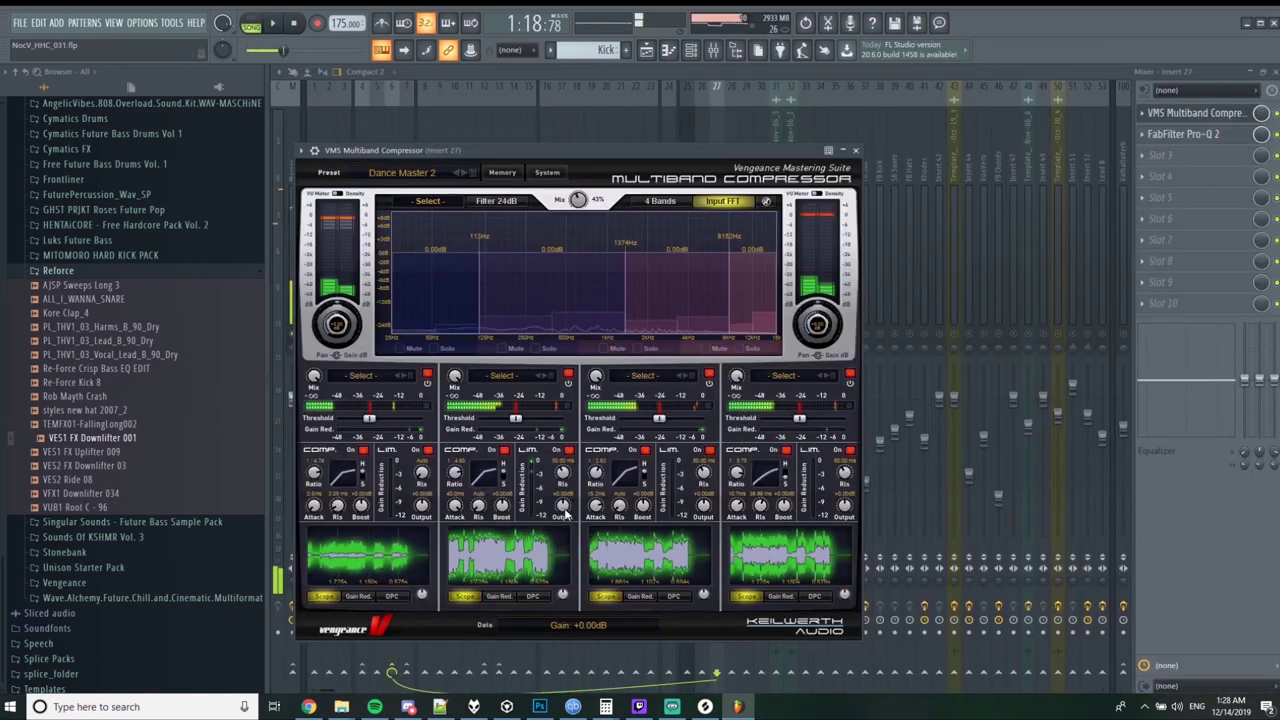
# Raise the second band's output gain in Insert 27's Multiband Compressor and move the upper two crossovers to 1066 Hz and 6324 Hz.
pyautogui.moveTo(565, 493); pyautogui.dragTo(567, 484)
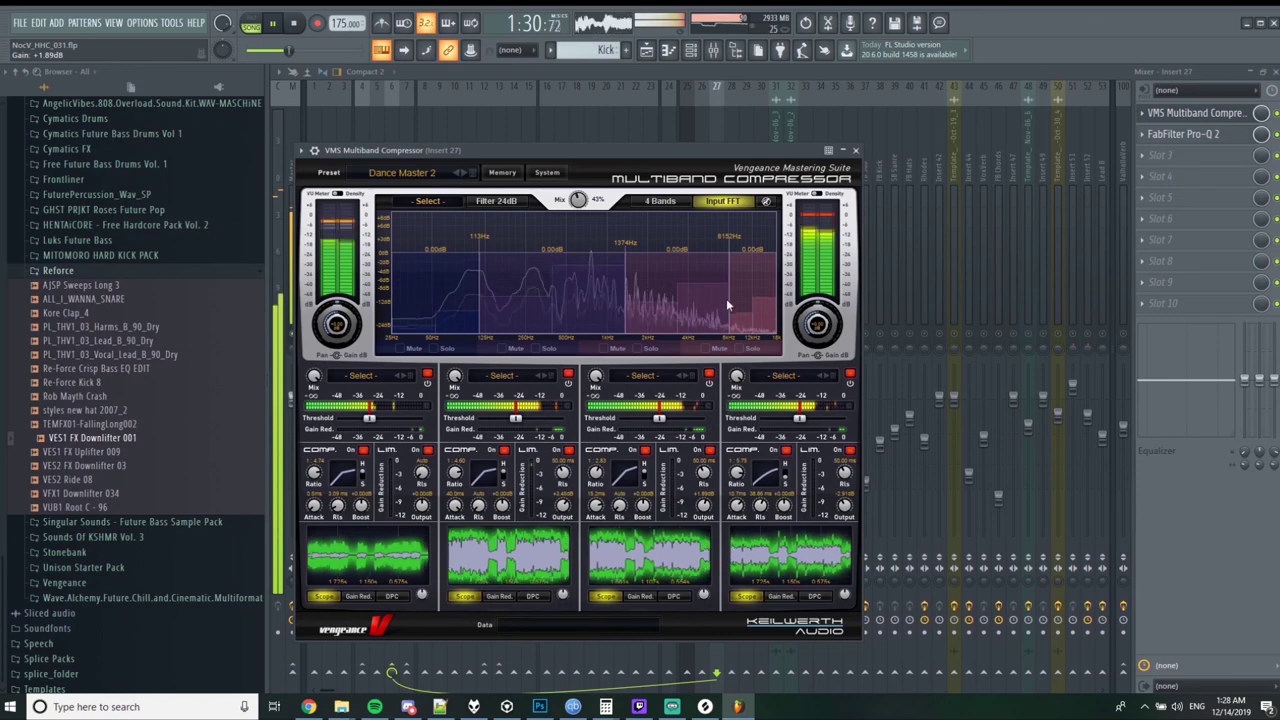
pyautogui.moveTo(726, 298); pyautogui.dragTo(712, 298)
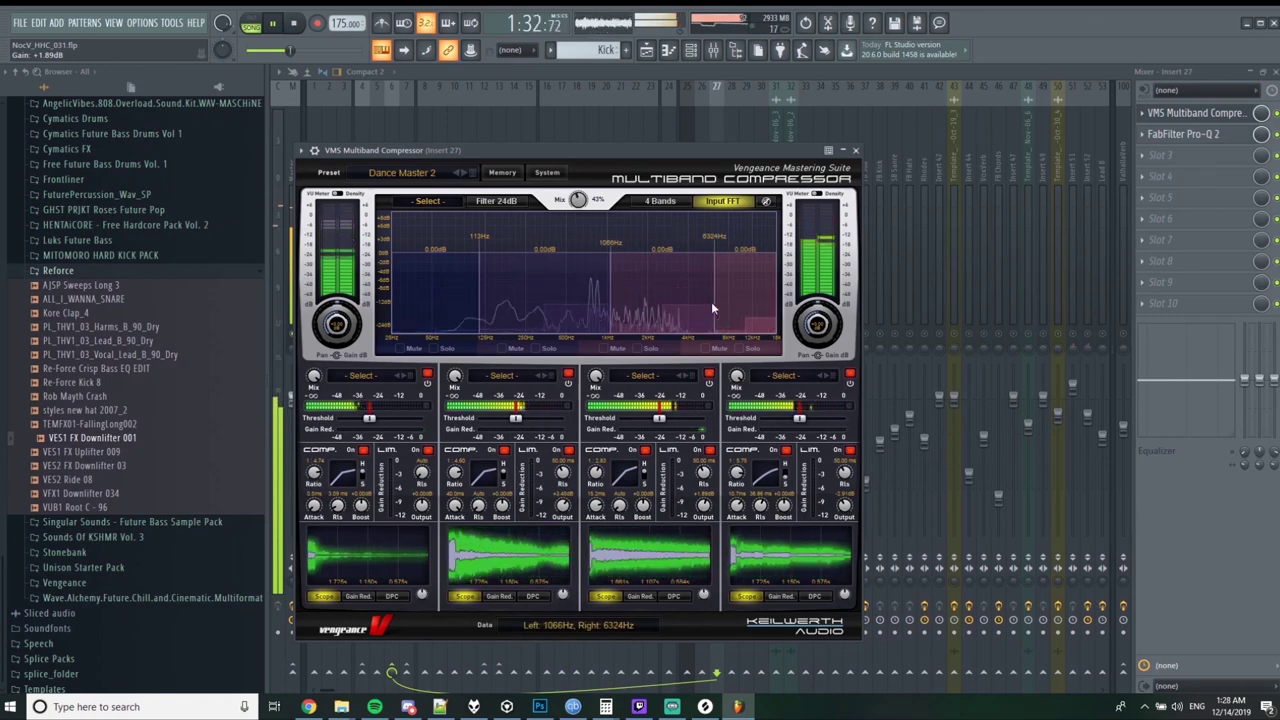
pyautogui.click(855, 149)
# Recheck Insert 27's Multiband Compressor and raise the track's volume fader slightly during playback.
pyautogui.click(1205, 115)
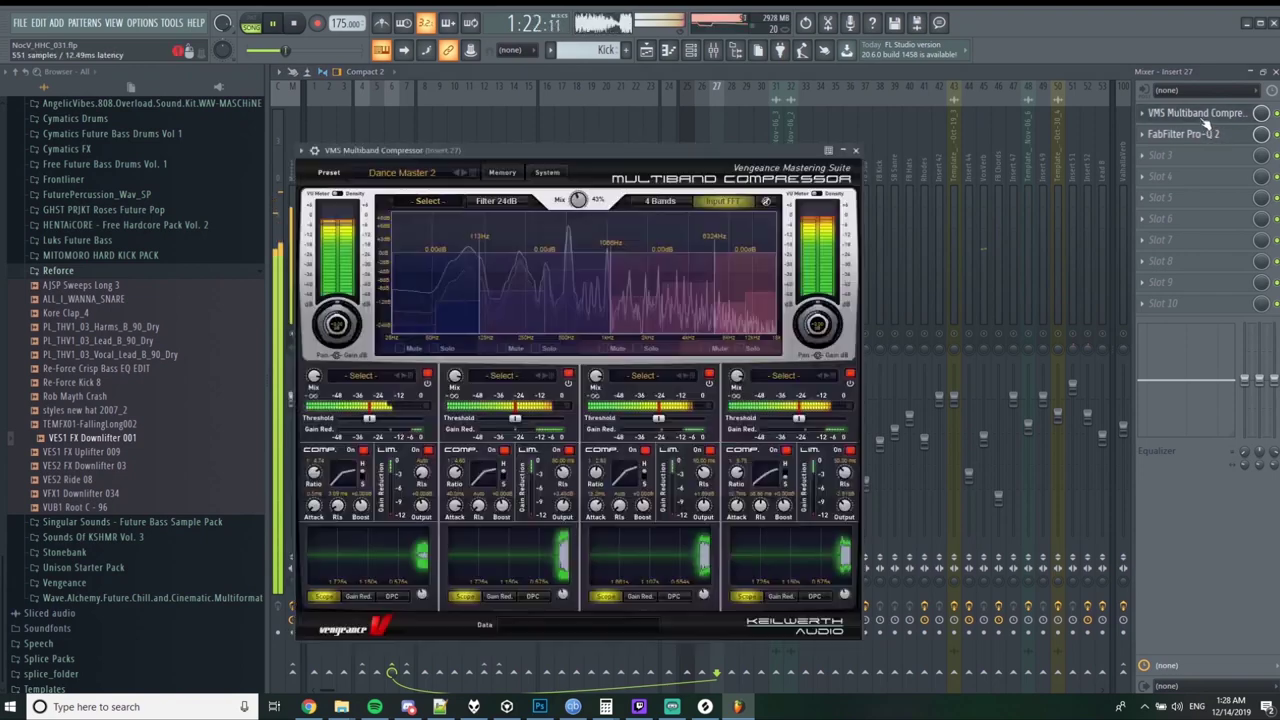
pyautogui.click(856, 151)
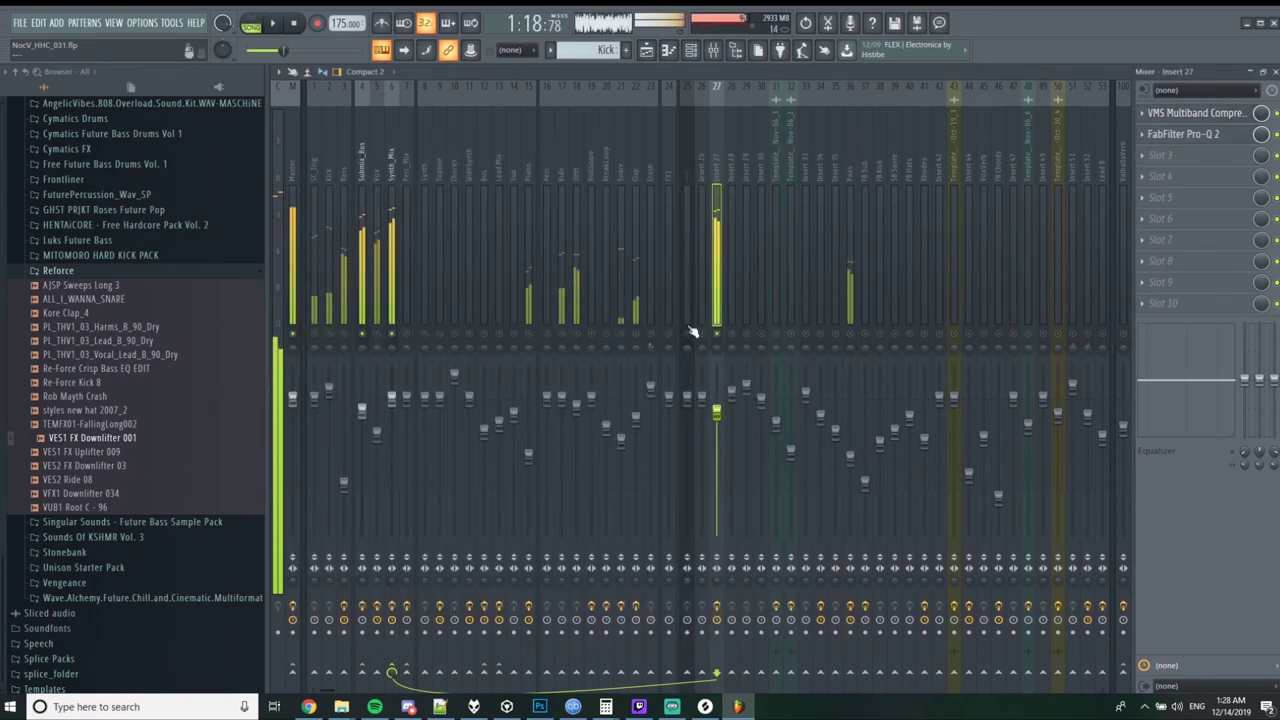
pyautogui.press('space')
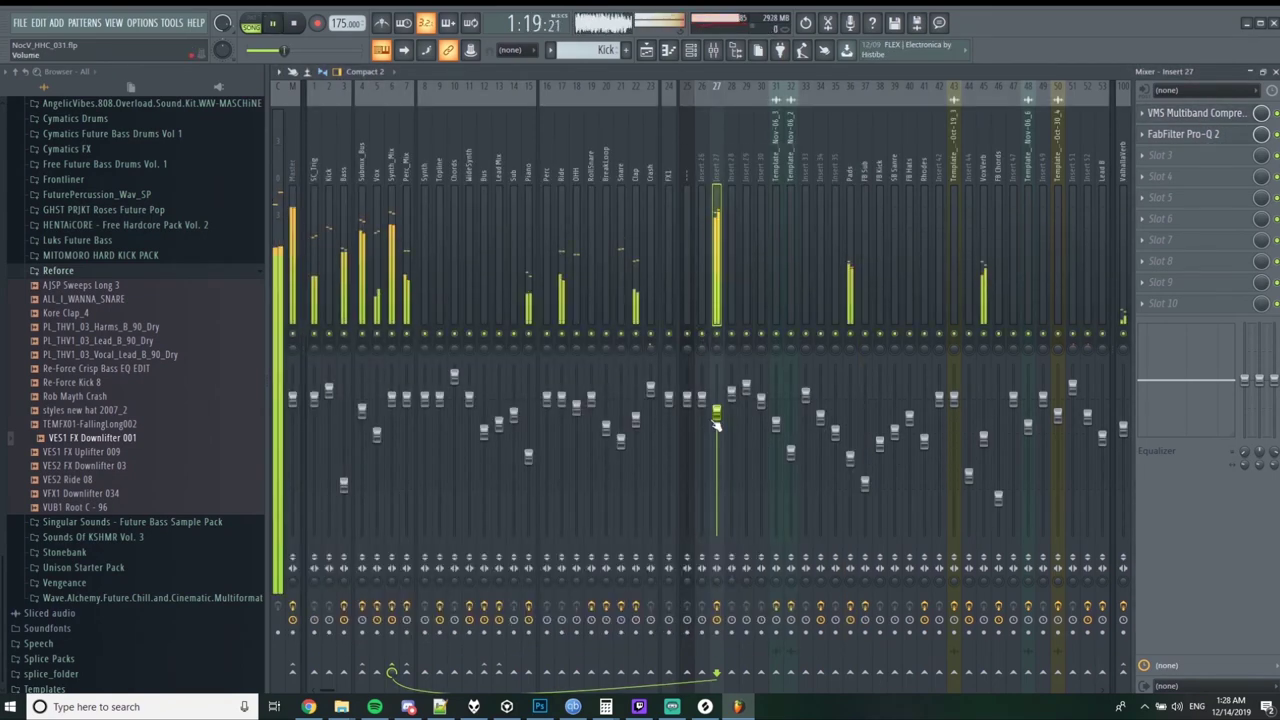
pyautogui.moveTo(716, 417); pyautogui.dragTo(716, 406)
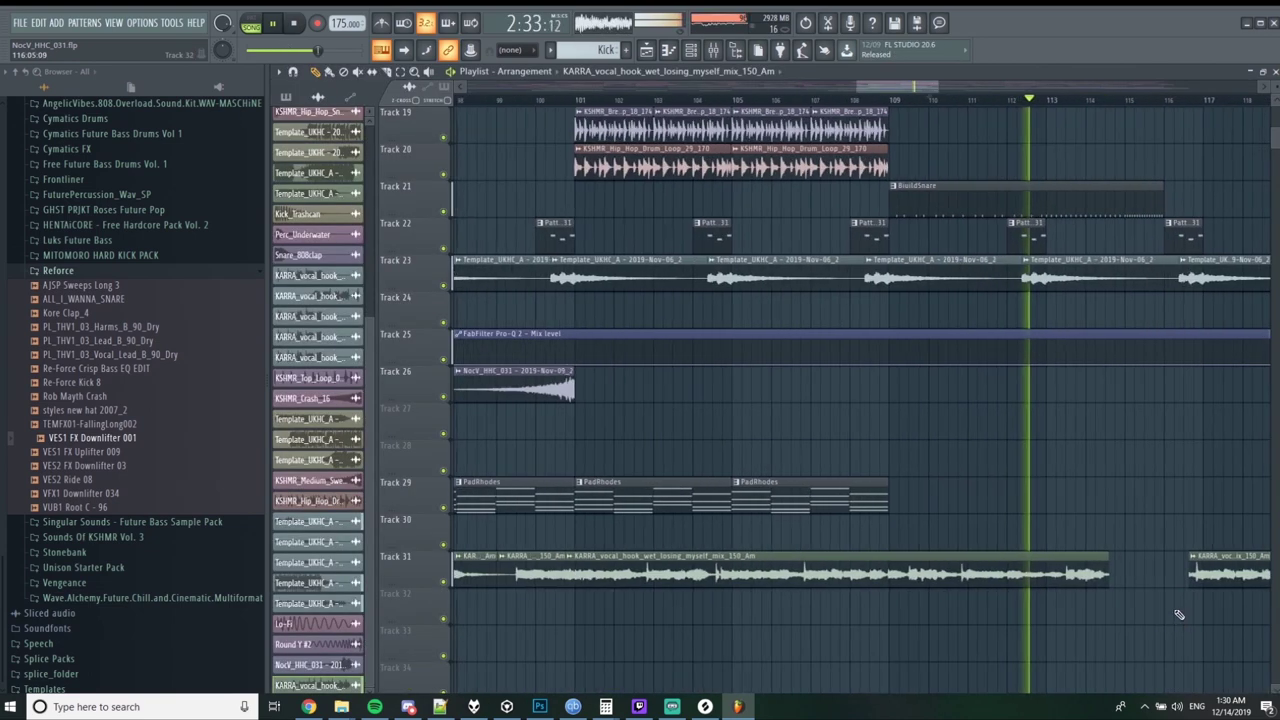
# Slice the Track 31 vocal around bar 114 and place short repeated slices of it from about bar 115 to bar 116.
pyautogui.scroll(5, 1145, 607)
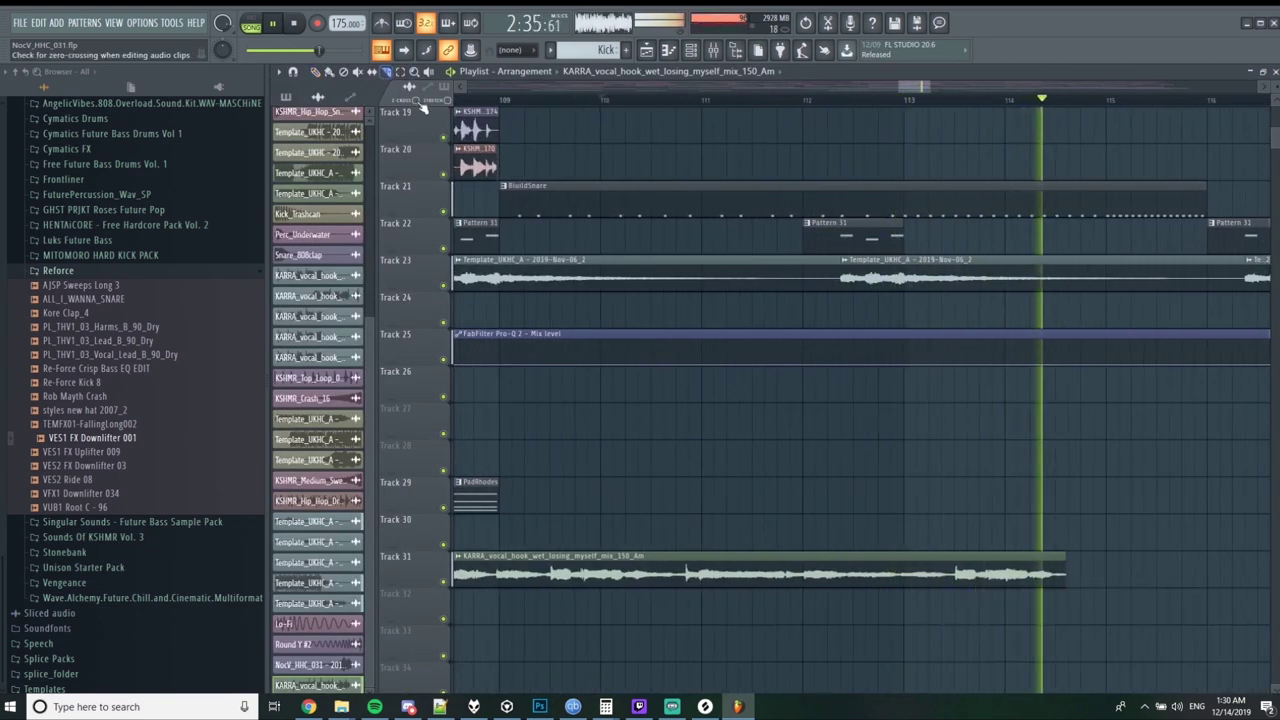
pyautogui.press('space')
pyautogui.click(1008, 102)
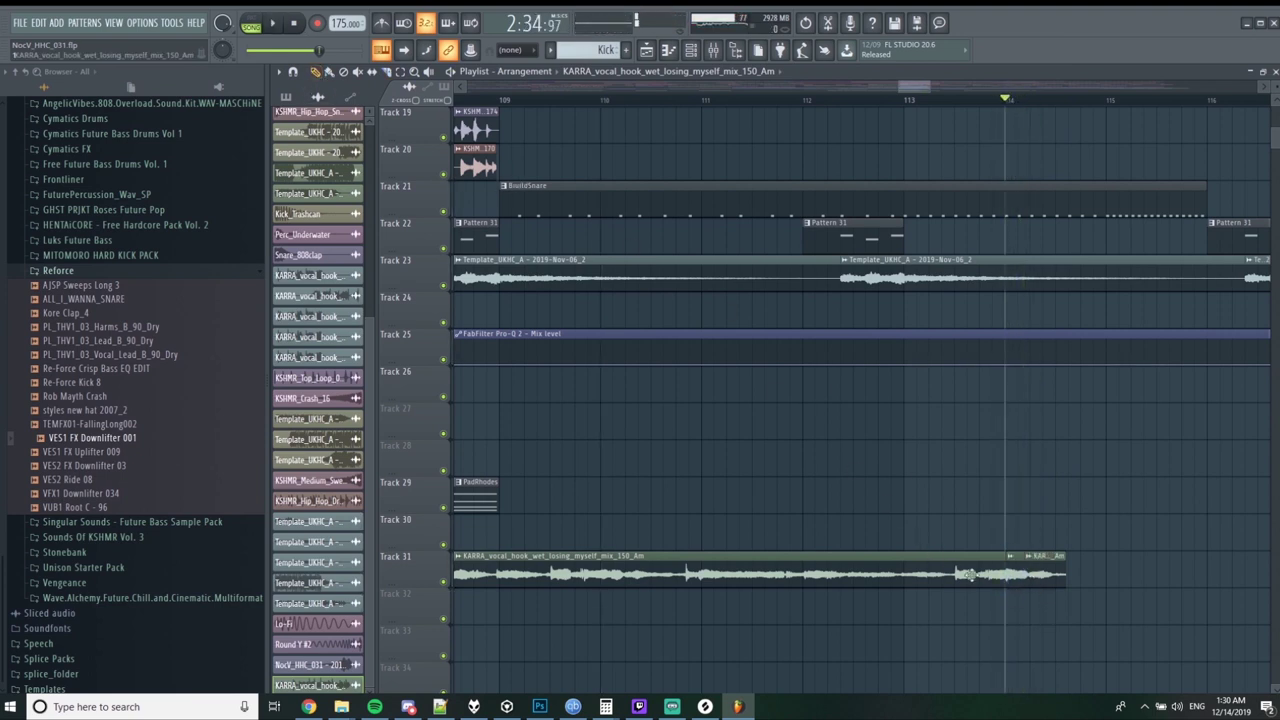
pyautogui.press('space')
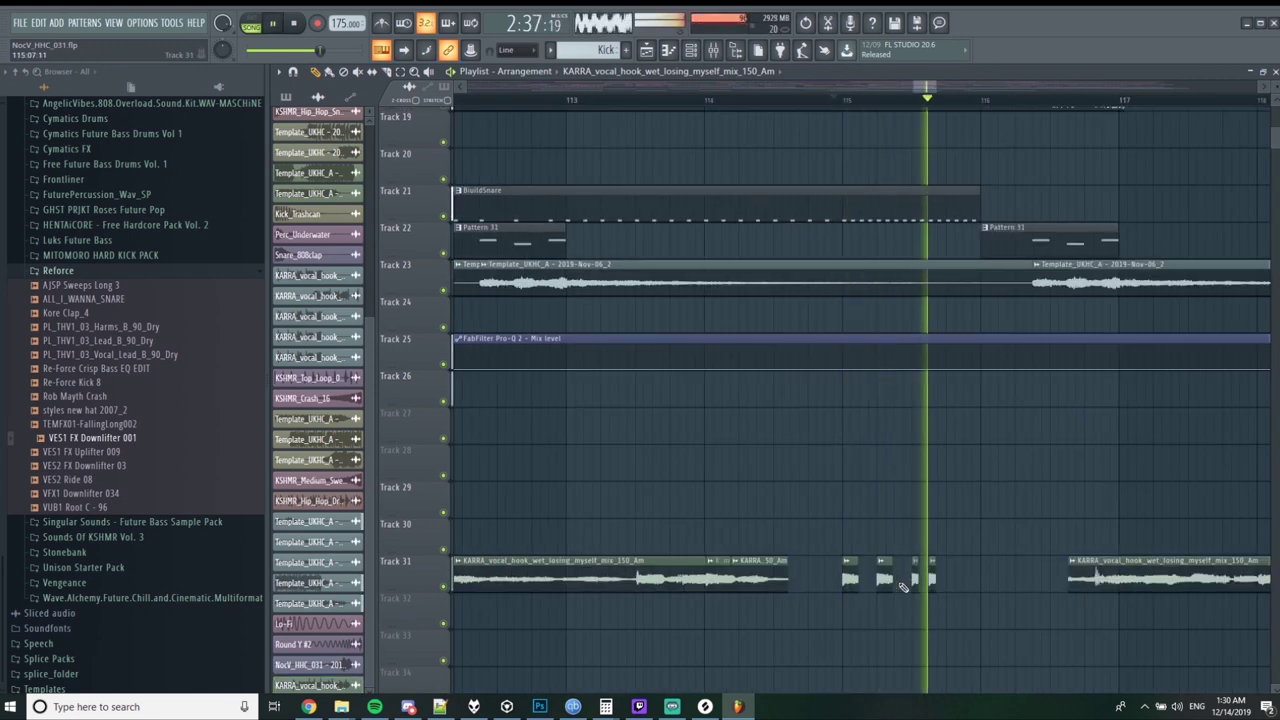
pyautogui.press('space')
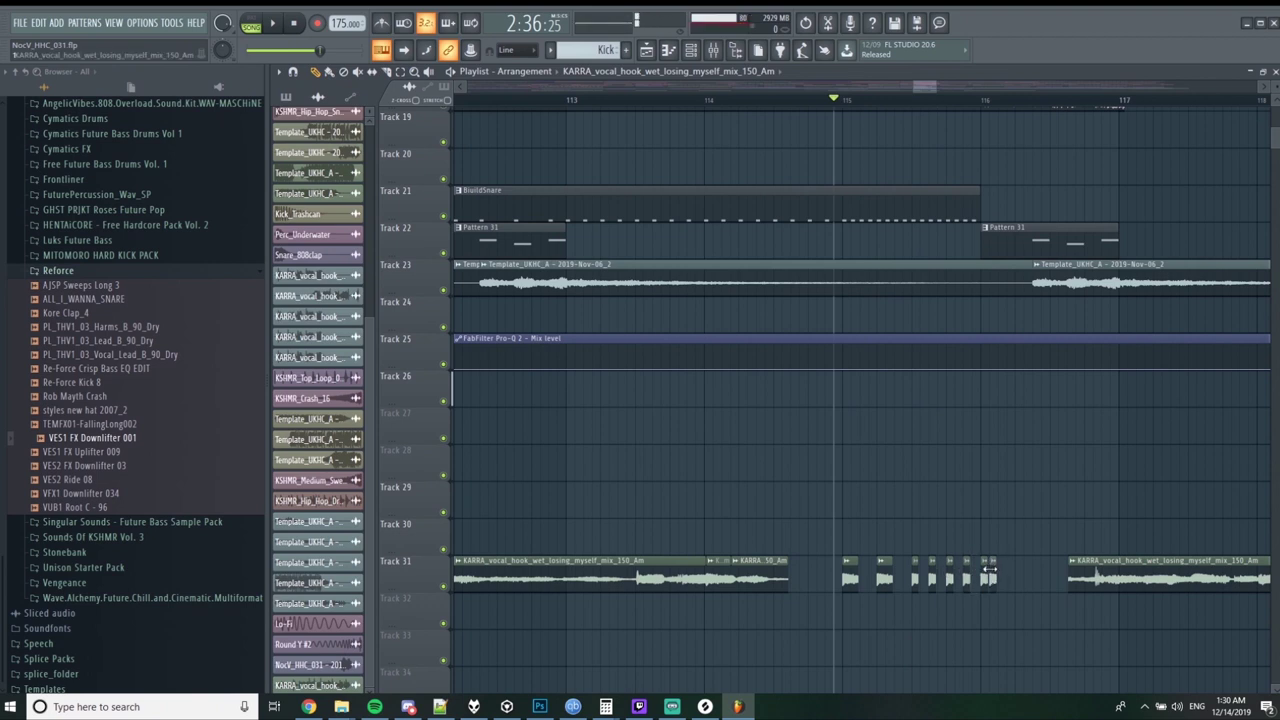
# Lengthen the final stutter slice on Track 31 to end just past bar 116 and play the section from between bars 113 and 114.
pyautogui.moveTo(1017, 566); pyautogui.dragTo(1013, 562)
pyautogui.press('space')
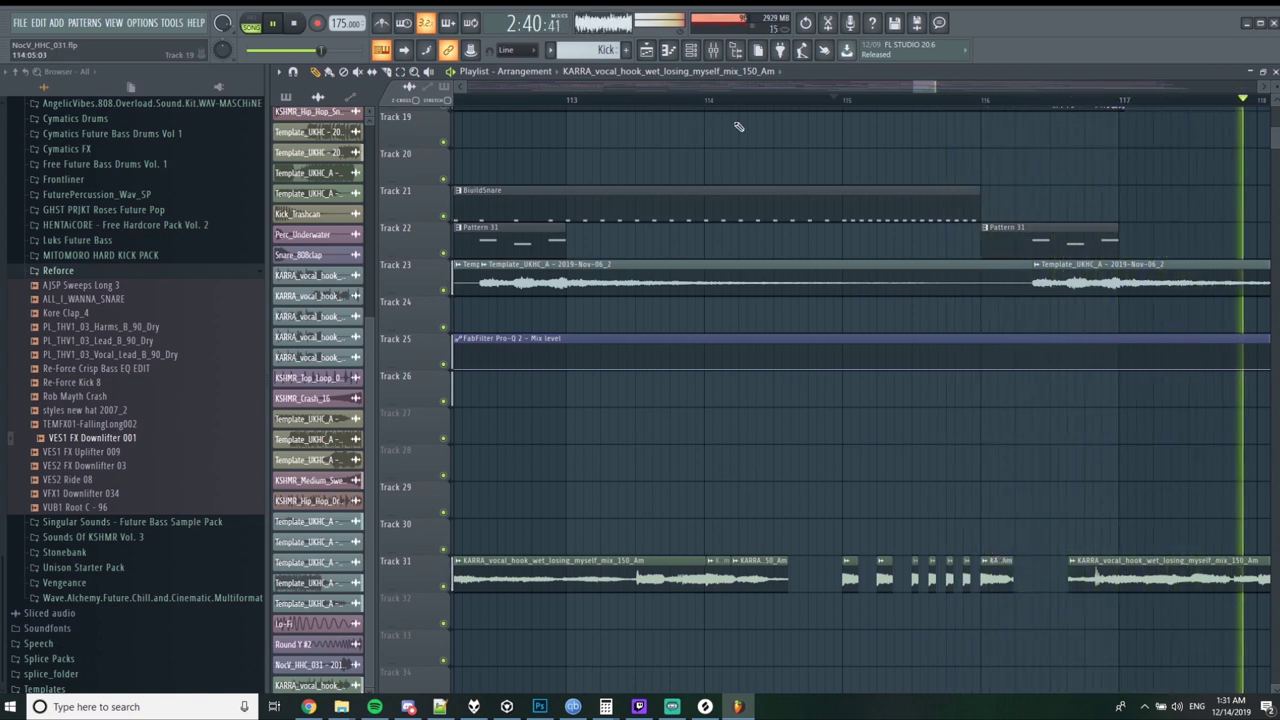
pyautogui.click(645, 100)
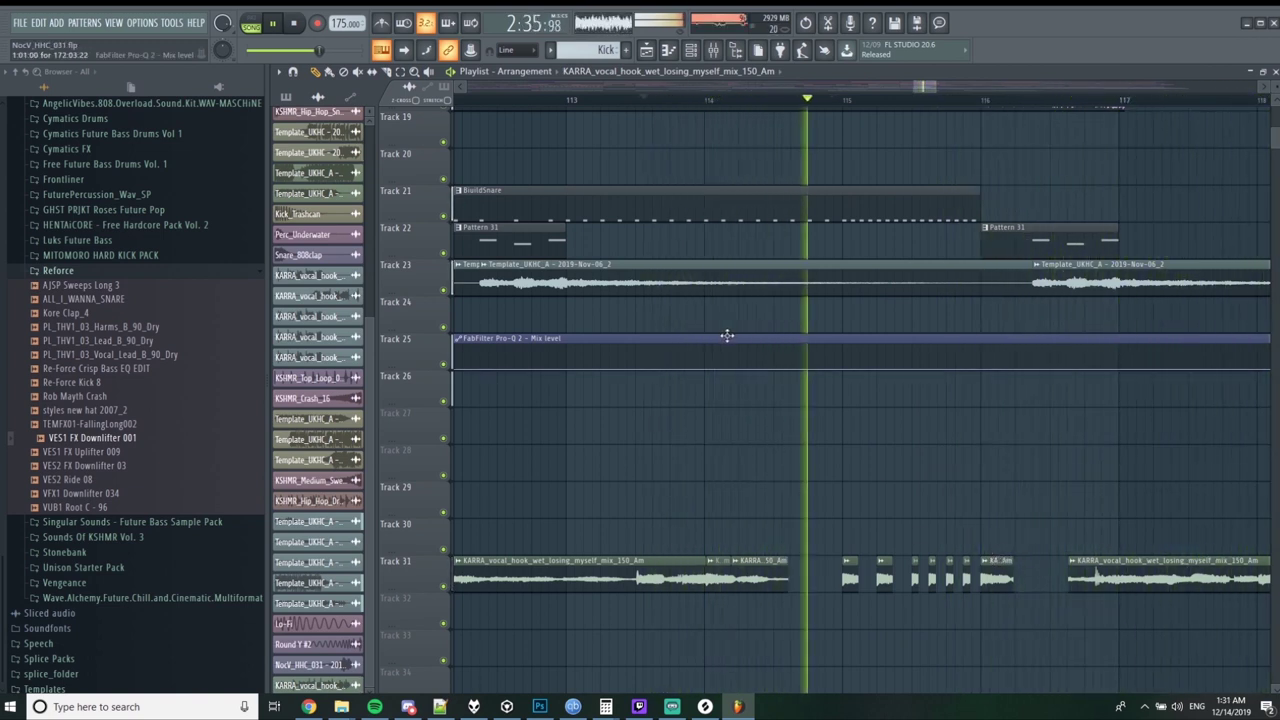
# Add a copy of the short vocal slice on Track 31 one beat ahead of the first stutter slice and audition it.
pyautogui.click(848, 566)
pyautogui.click(812, 567)
pyautogui.press('space')
pyautogui.press('space')
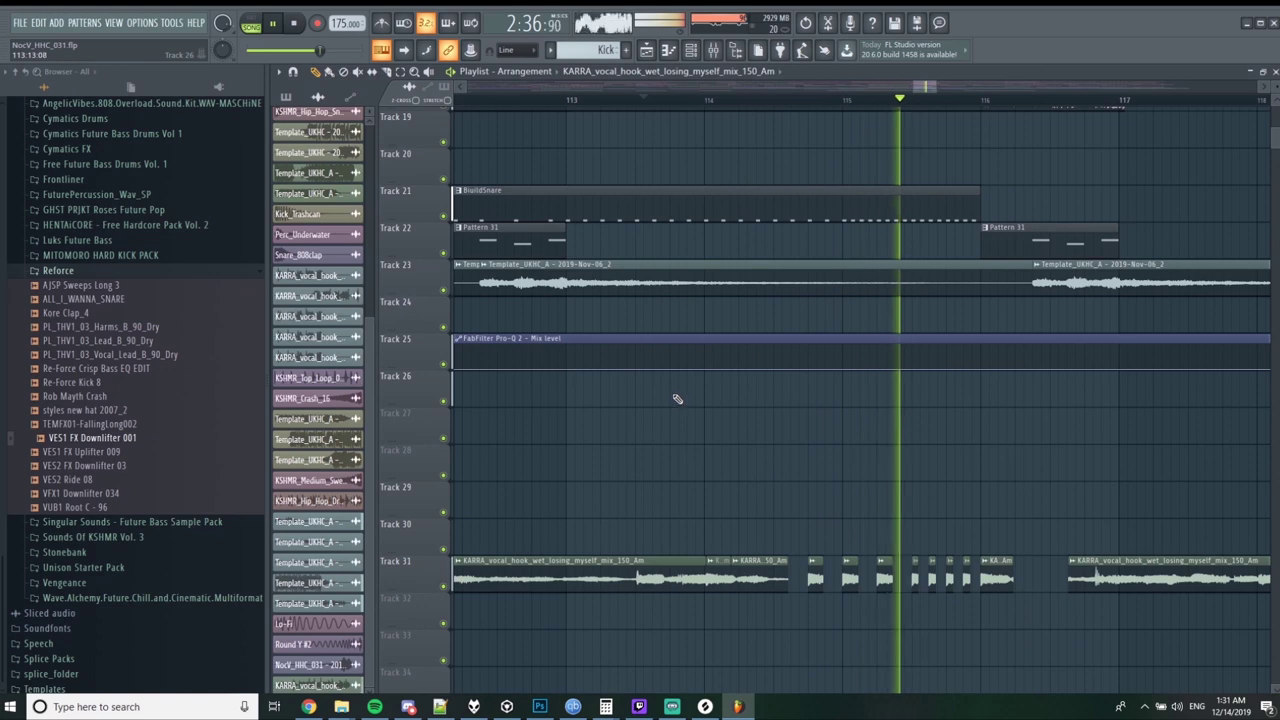
pyautogui.scroll(-3, 655, 395)
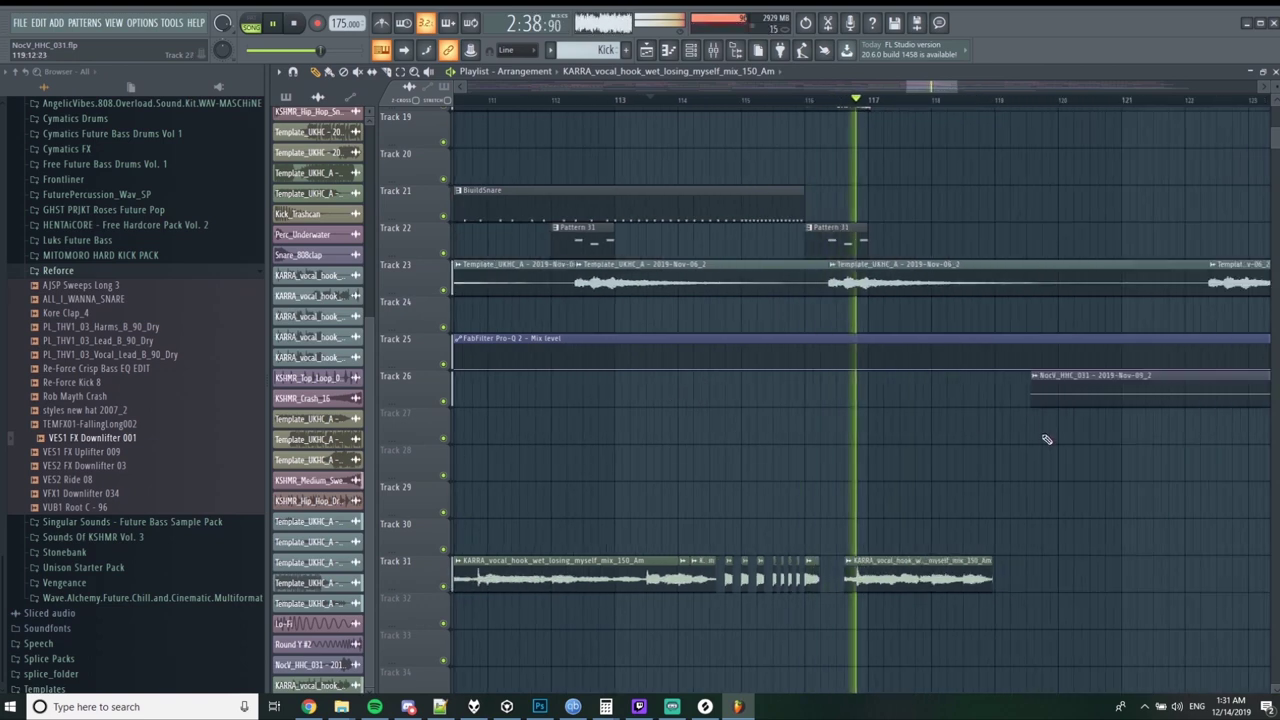
pyautogui.scroll(-2, 818, 495)
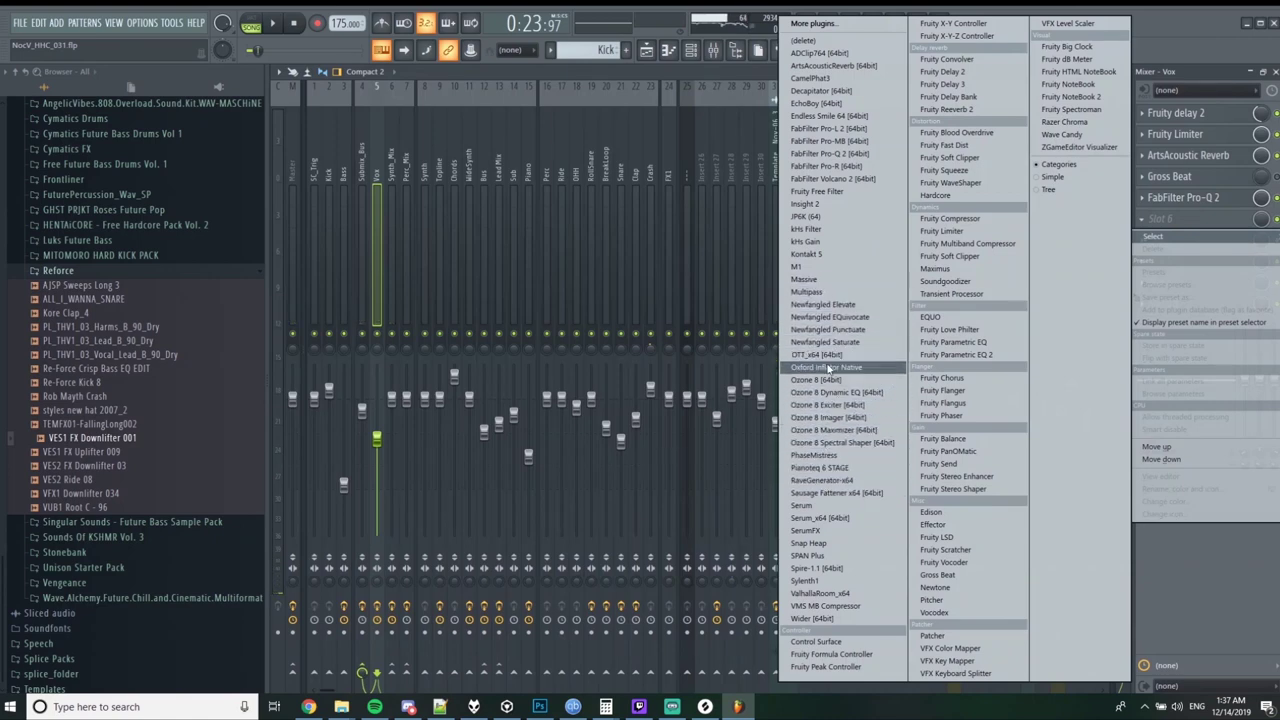
# Add Snap Heap to the Vox mixer track's slot 6 and load its Snap Filterbank preset.
pyautogui.click(827, 548)
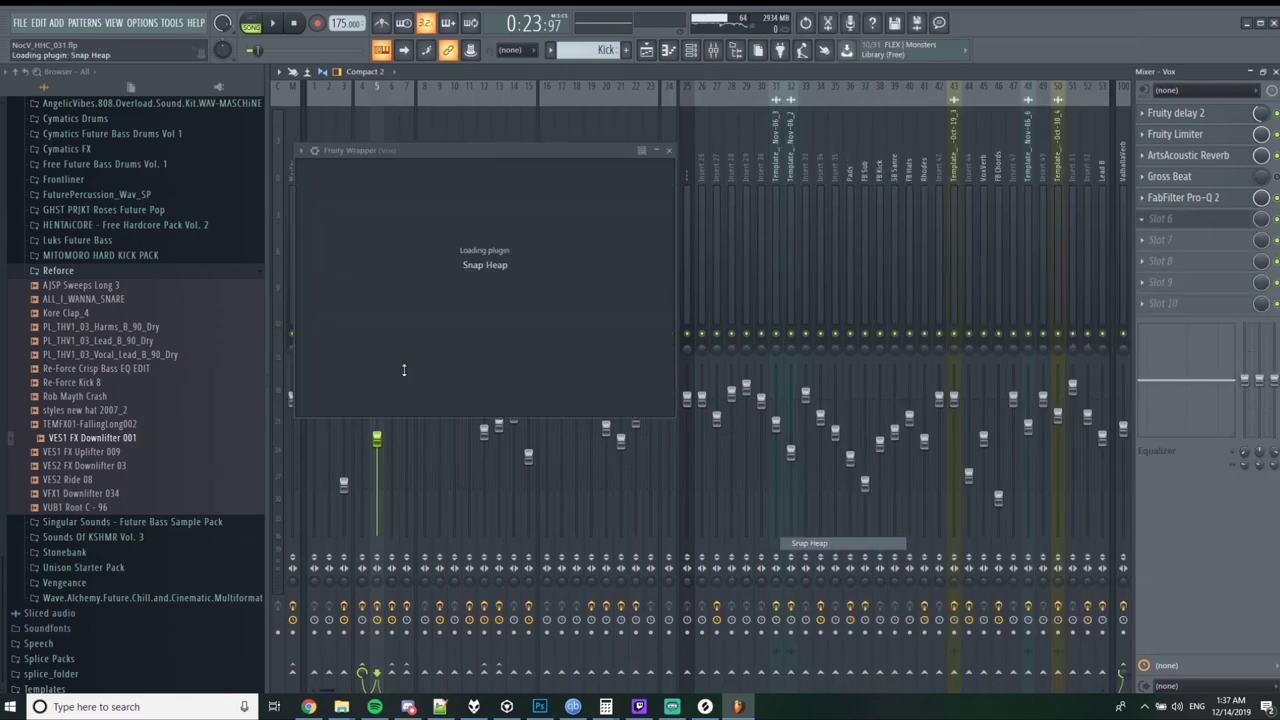
pyautogui.click(302, 150)
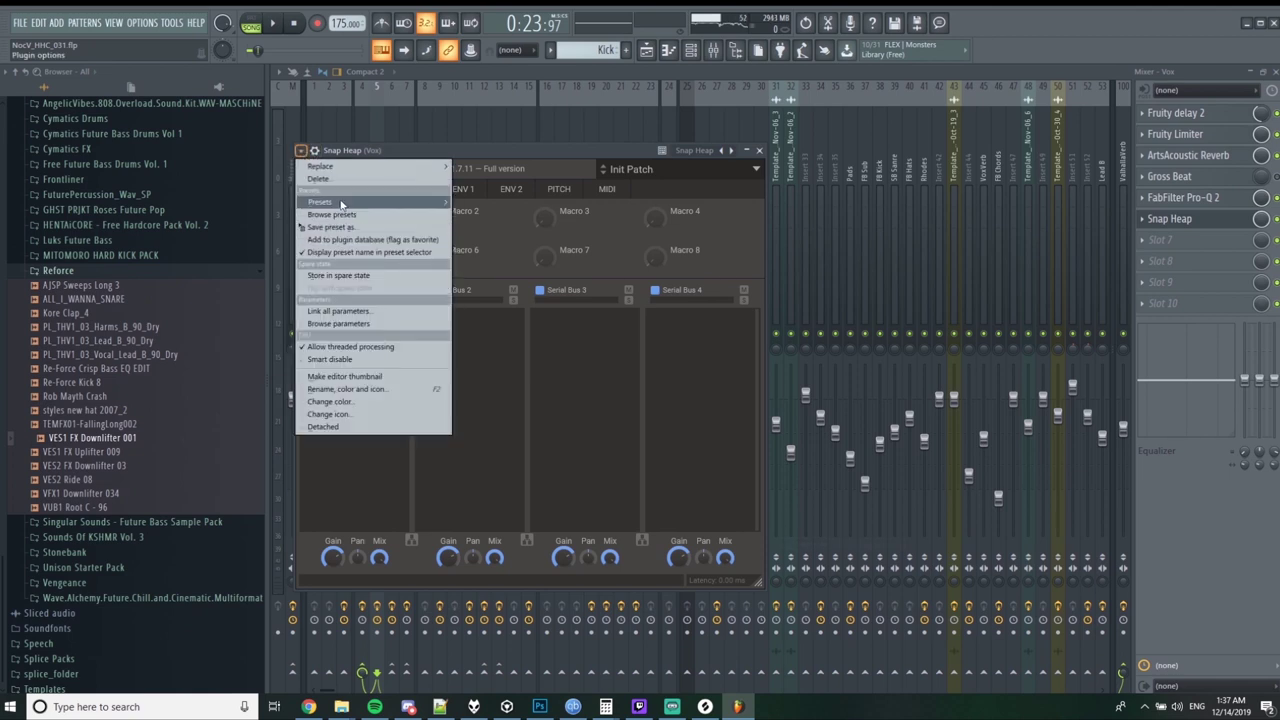
pyautogui.moveTo(382, 204)
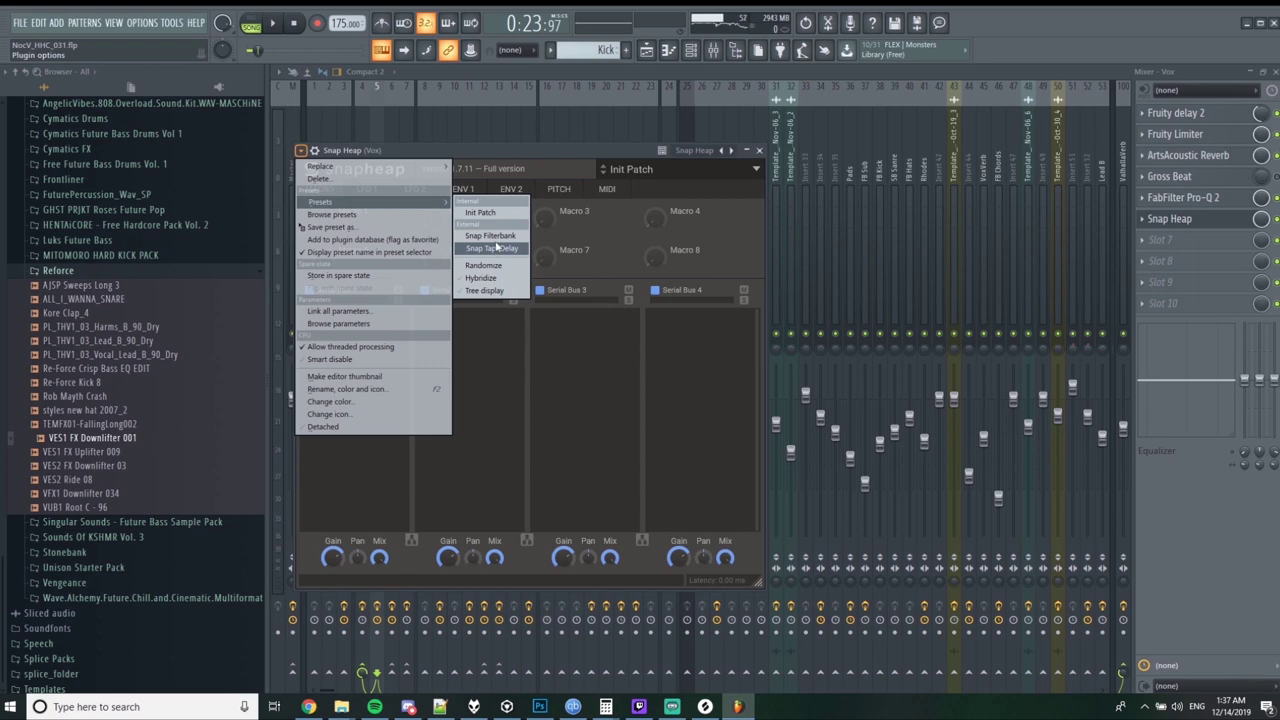
pyautogui.click(492, 236)
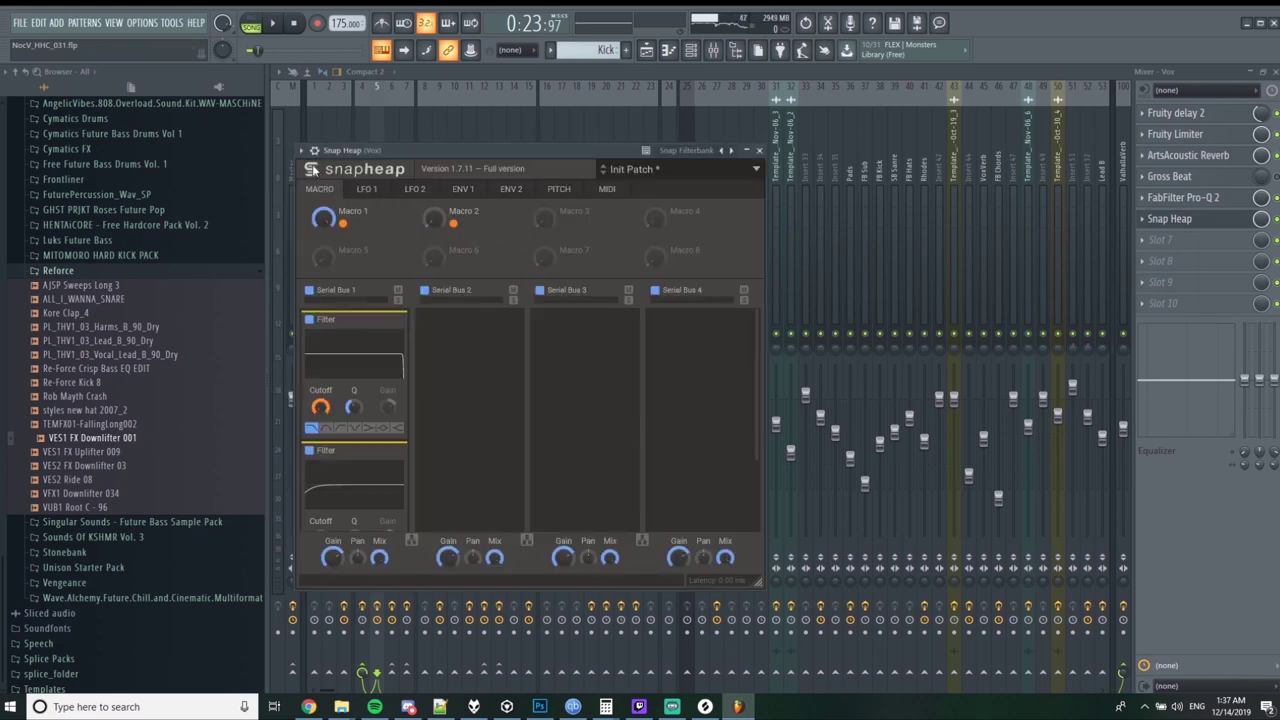
# Browse Snap Heap's parameters and create an automation clip for Macro 1.
pyautogui.click(313, 151)
pyautogui.click(302, 151)
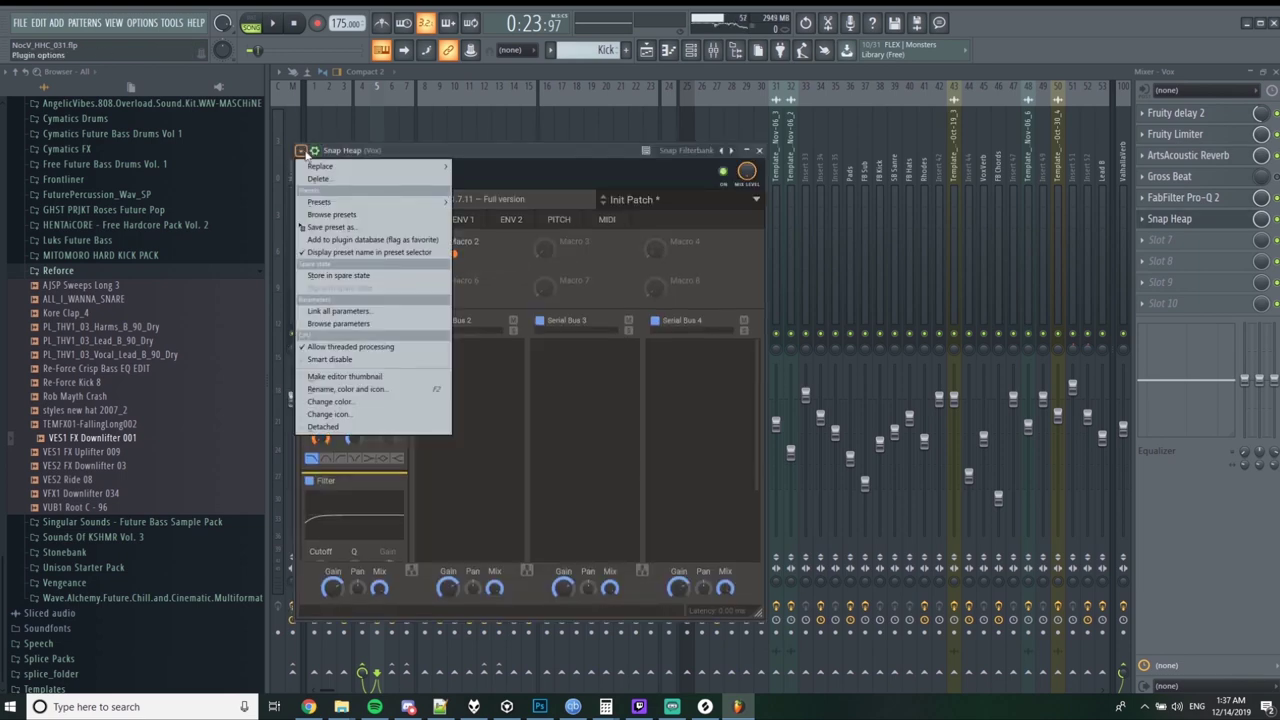
pyautogui.click(330, 316)
pyautogui.scroll(-10, 120, 534)
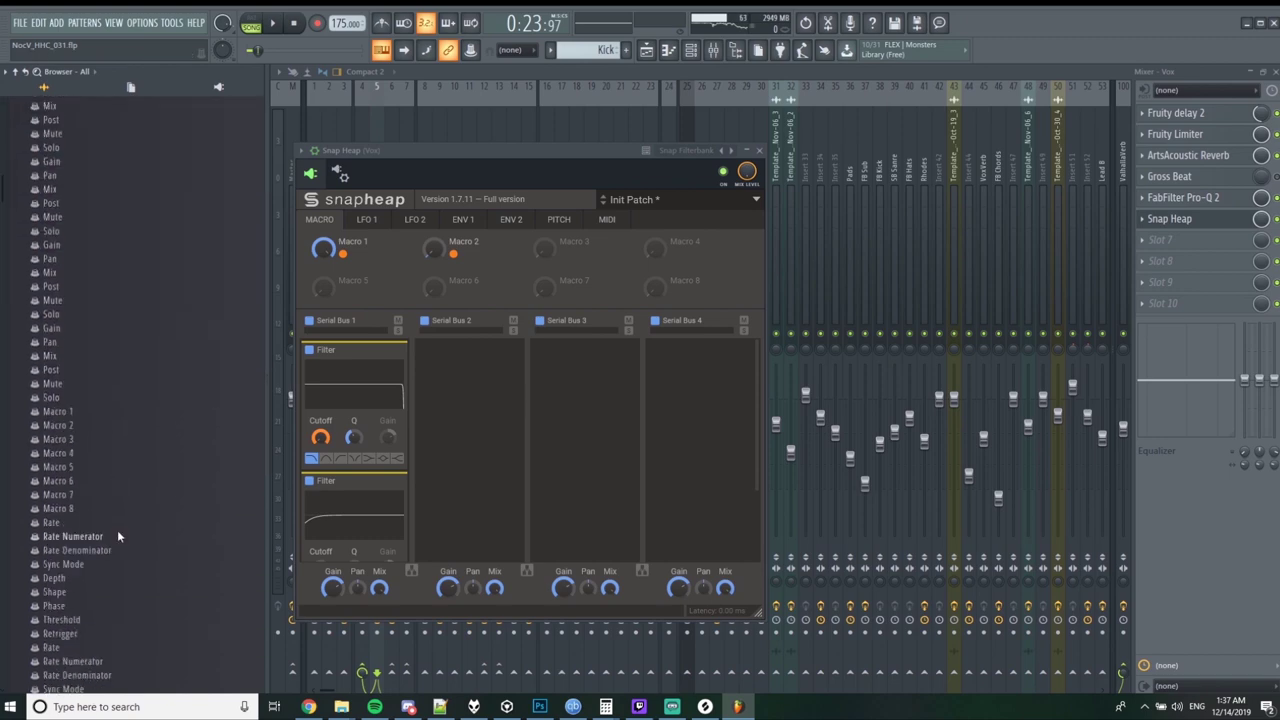
pyautogui.rightClick(72, 412)
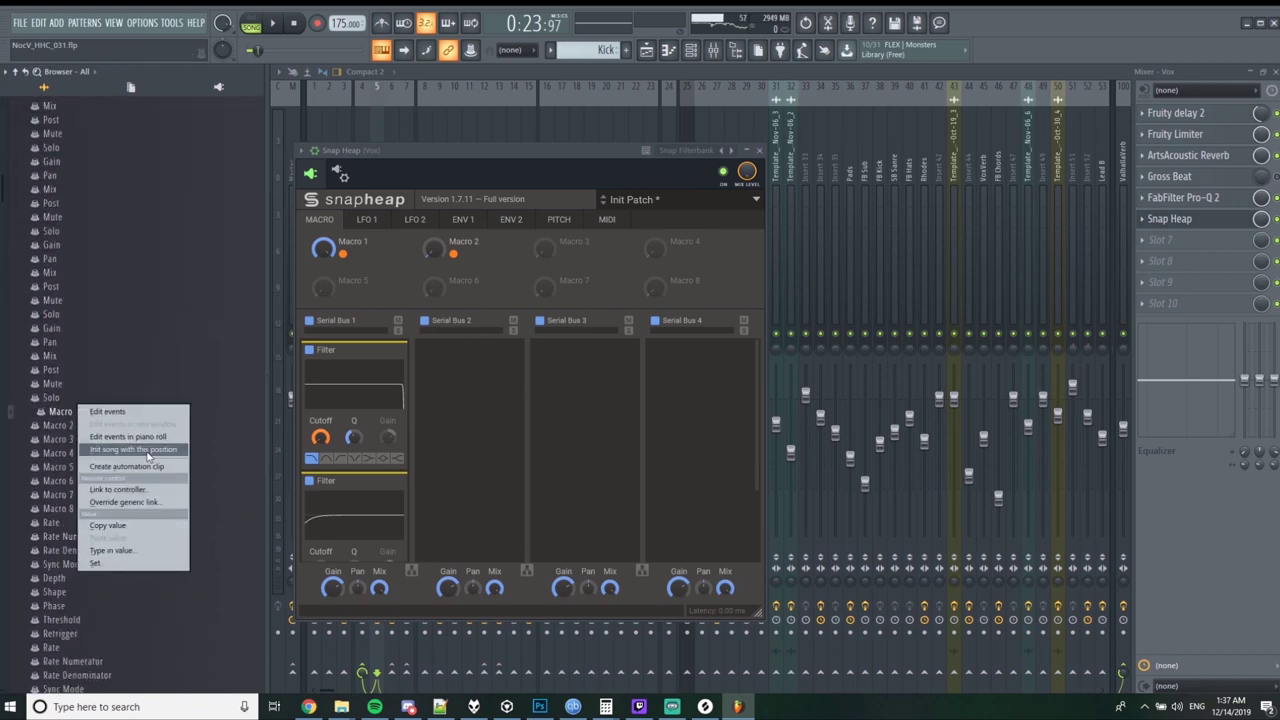
pyautogui.click(148, 466)
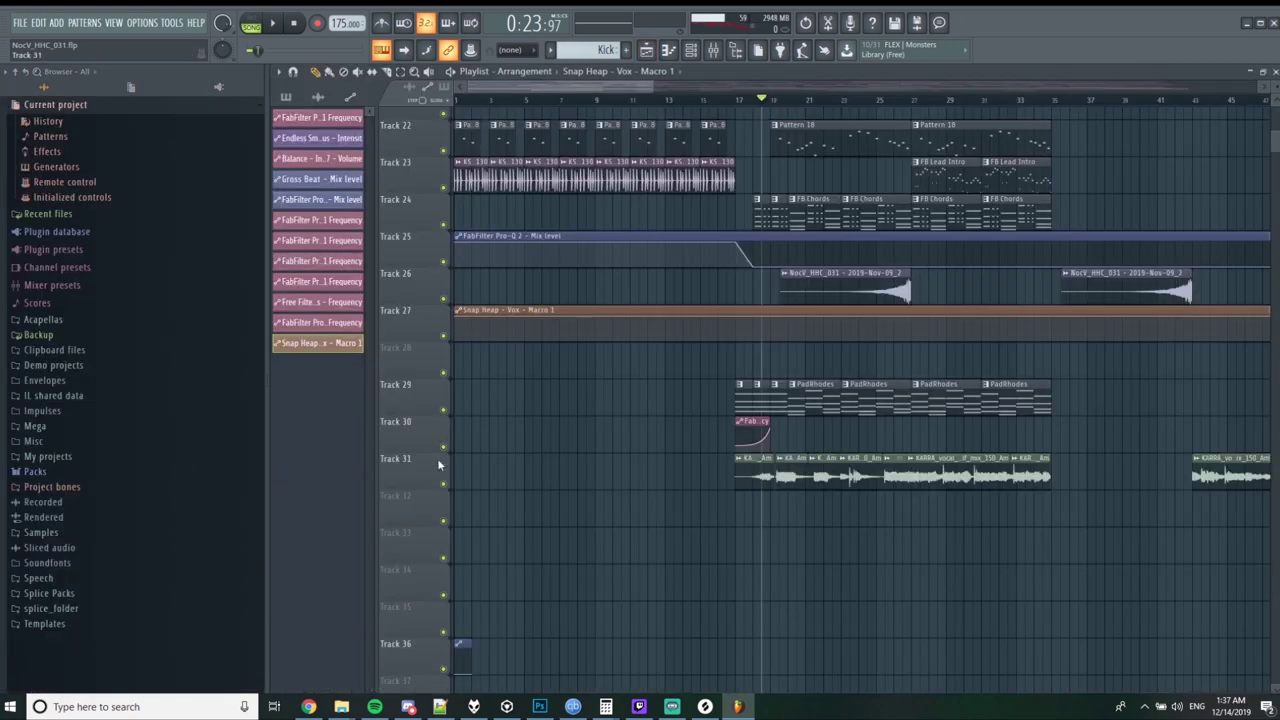
# Add a drop in the Snap Heap Macro 1 automation on Track 27 just after bar 19 and adjust its level during playback.
pyautogui.scroll(4, 771, 348)
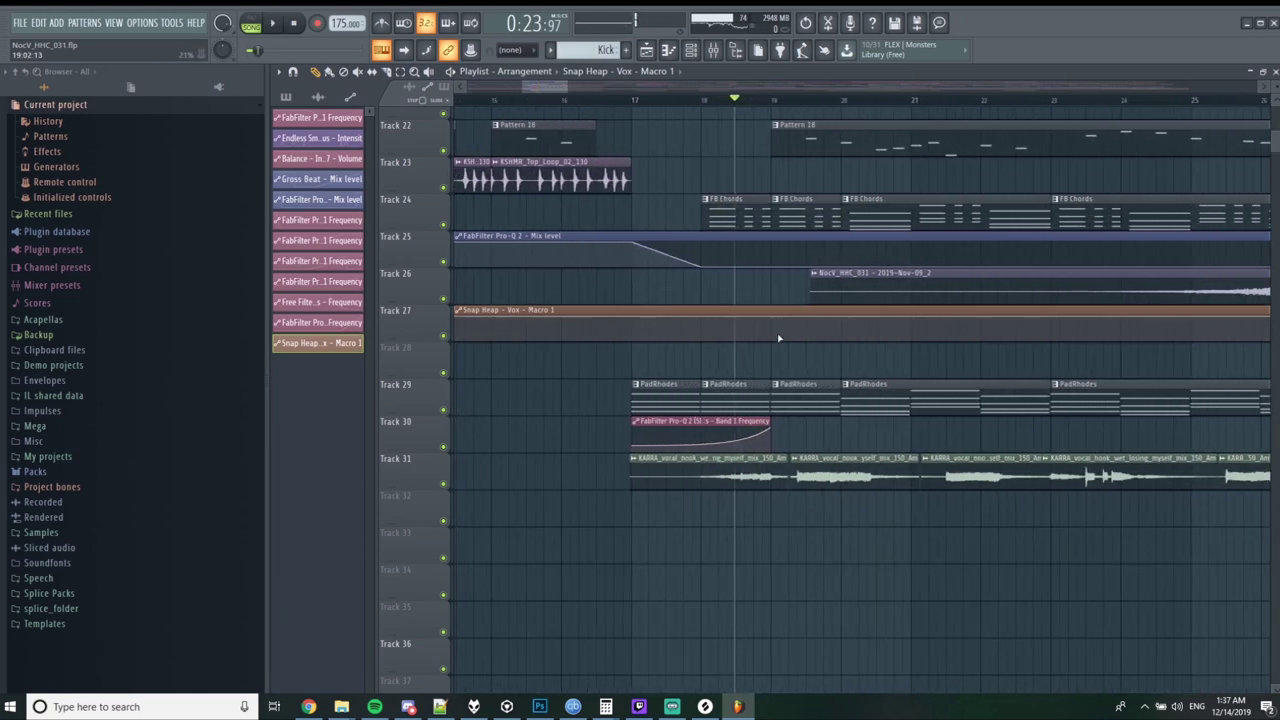
pyautogui.moveTo(777, 318); pyautogui.dragTo(785, 329)
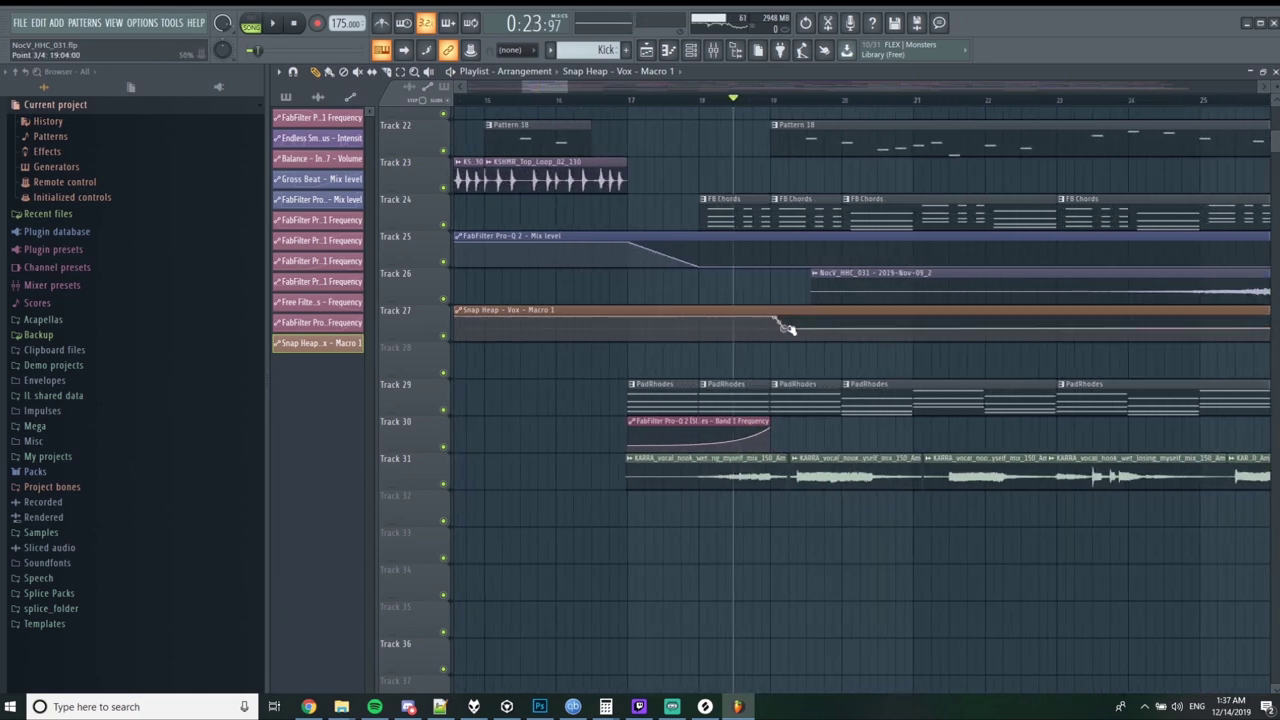
pyautogui.press('space')
pyautogui.scroll(-2, 800, 343)
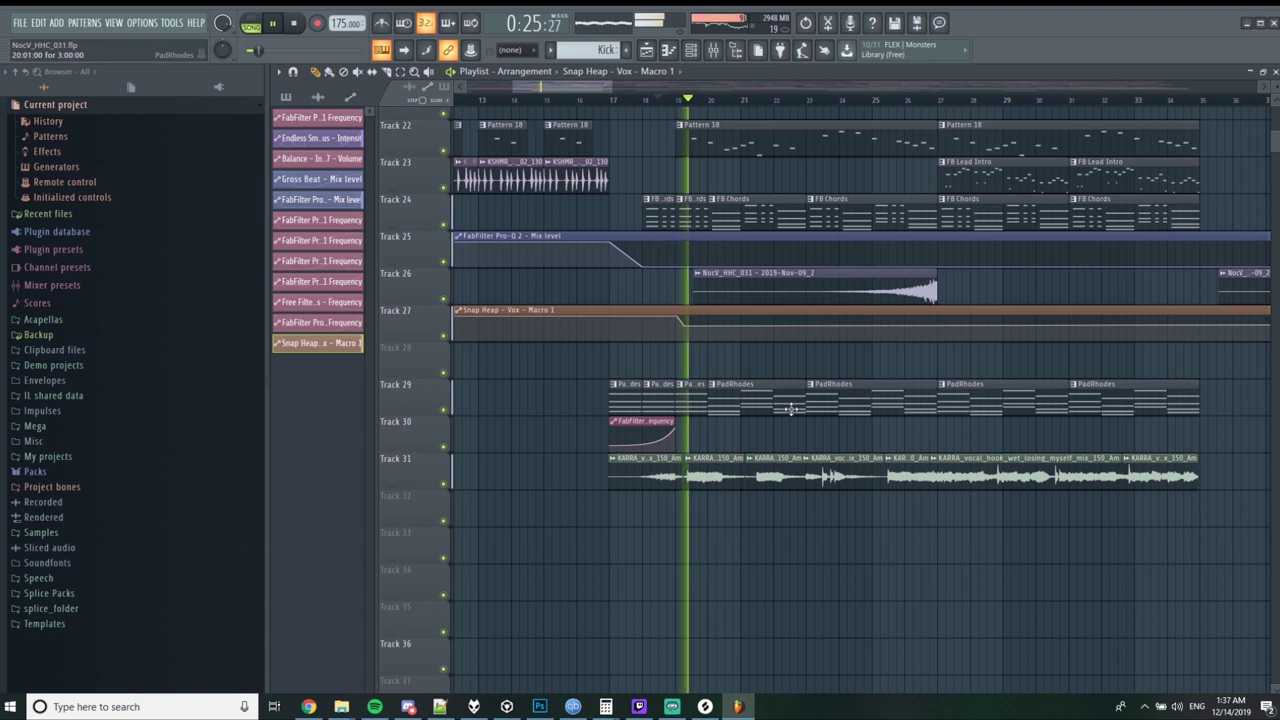
pyautogui.moveTo(686, 320); pyautogui.dragTo(686, 327)
# Hold the lowered Macro 1 automation until about bar 25, then ramp it back up to 100% by about bar 27.
pyautogui.rightClick(869, 328)
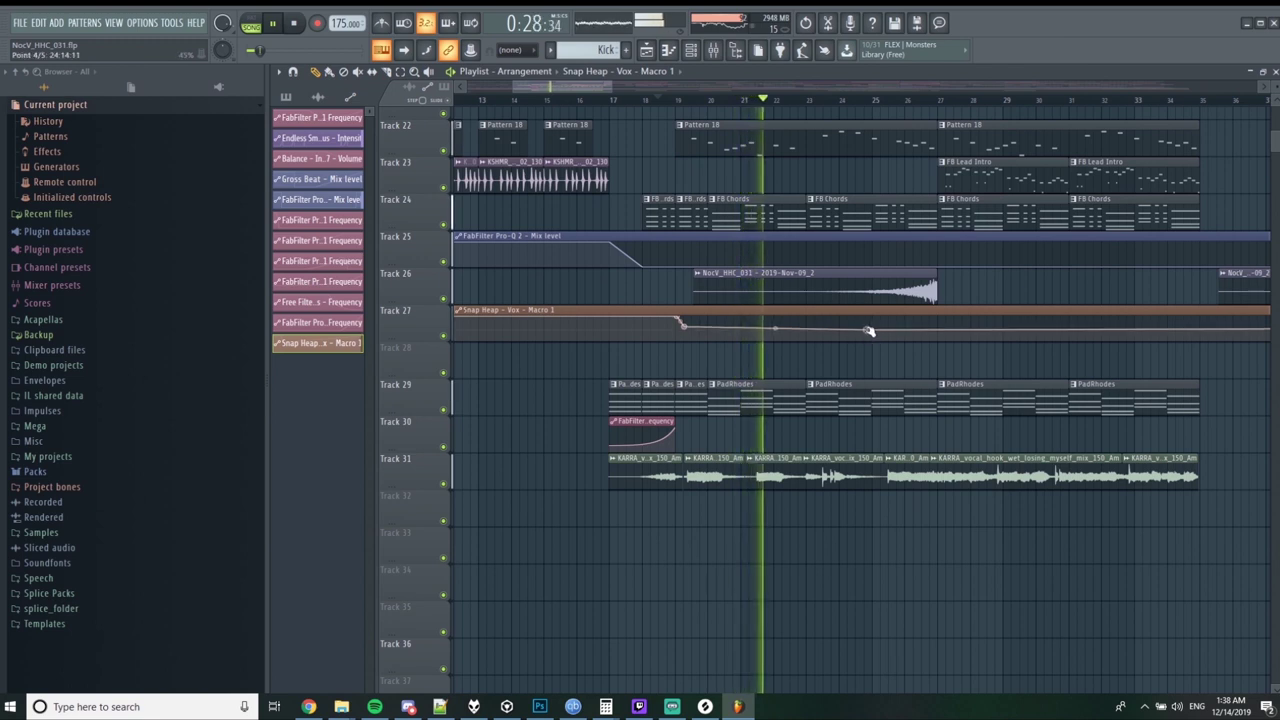
pyautogui.rightClick(895, 319)
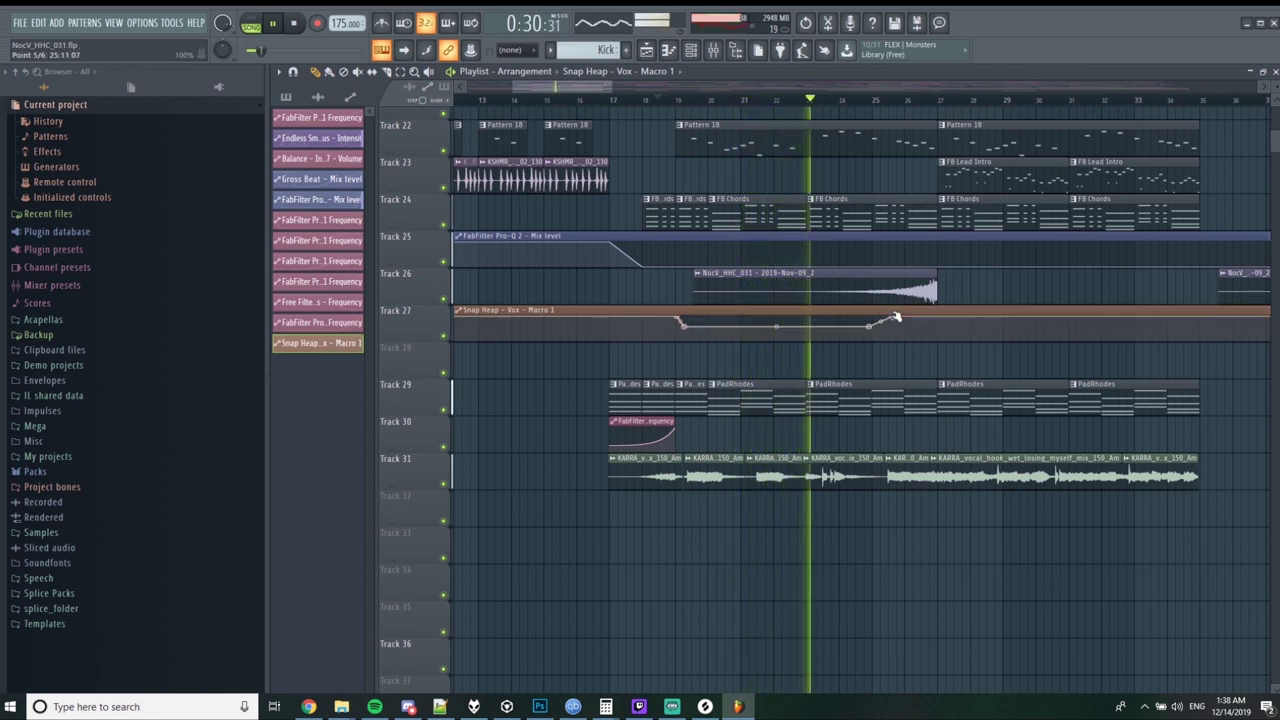
pyautogui.moveTo(897, 317); pyautogui.dragTo(937, 312)
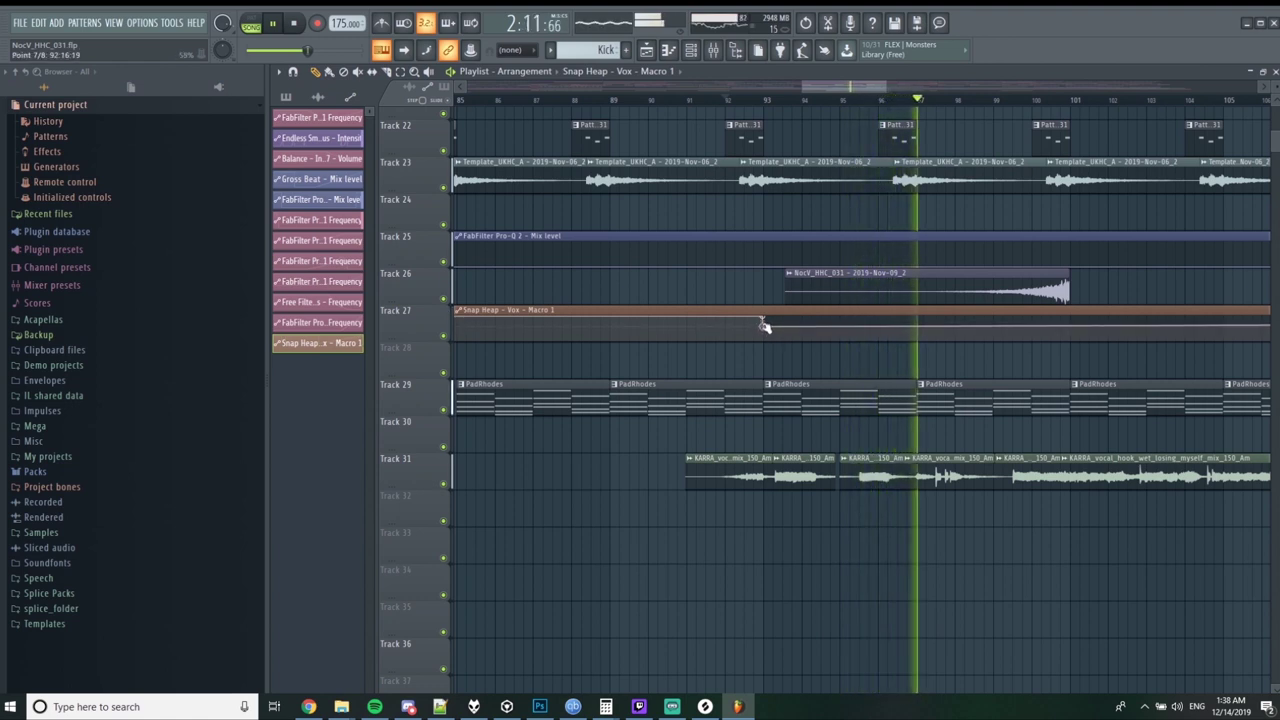
# Hold the lowered Snap Heap Macro 1 automation until about bar 99 and ramp it back up by about bar 101.
pyautogui.rightClick(996, 328)
pyautogui.rightClick(1071, 312)
pyautogui.scroll(-5, 878, 462)
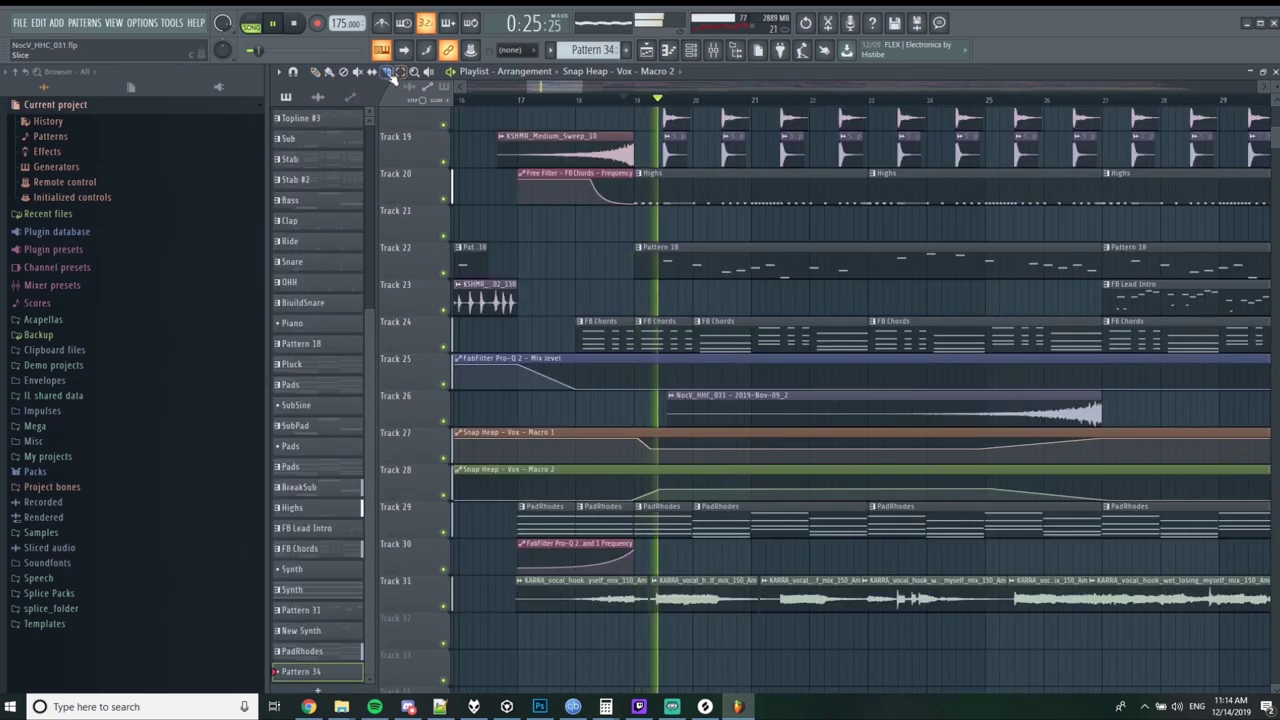
# Redo the slice in the Track 31 vocal near bar 22 and set the playlist snap to Line.
pyautogui.scroll(2, 865, 575)
pyautogui.press('space')
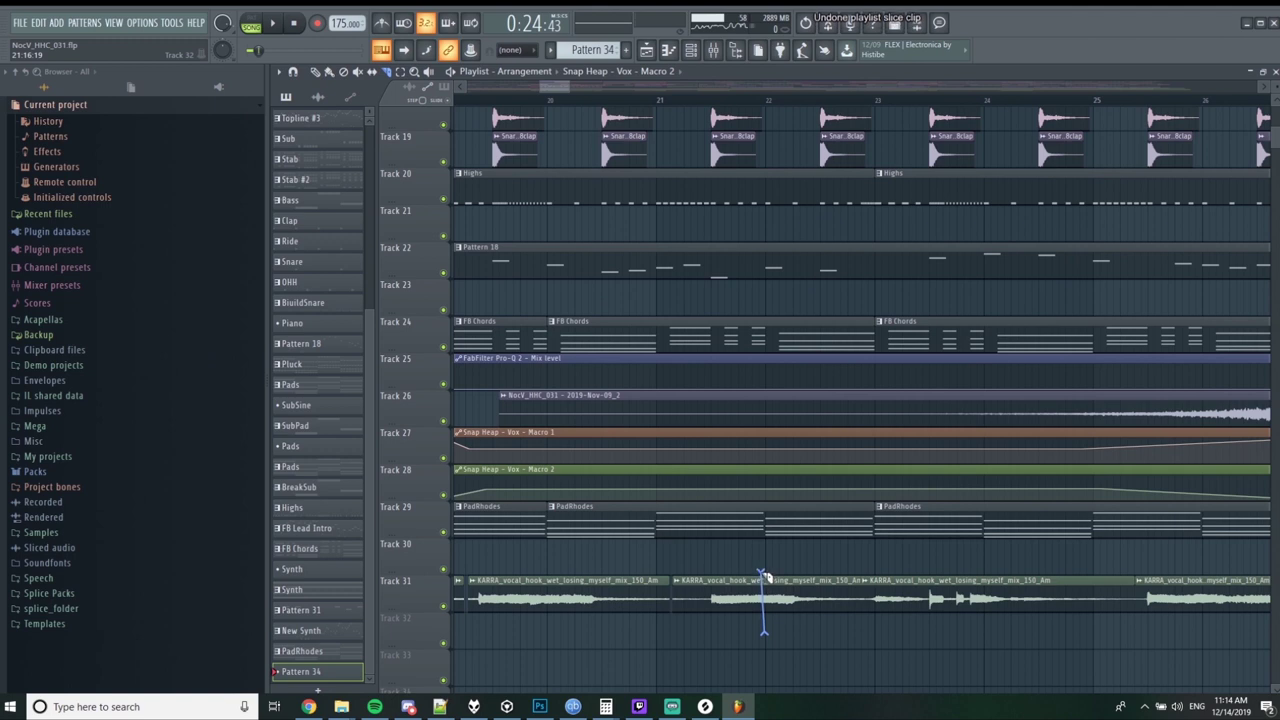
pyautogui.hotkey('ctrl', 'z')
pyautogui.click(517, 50)
pyautogui.click(518, 65)
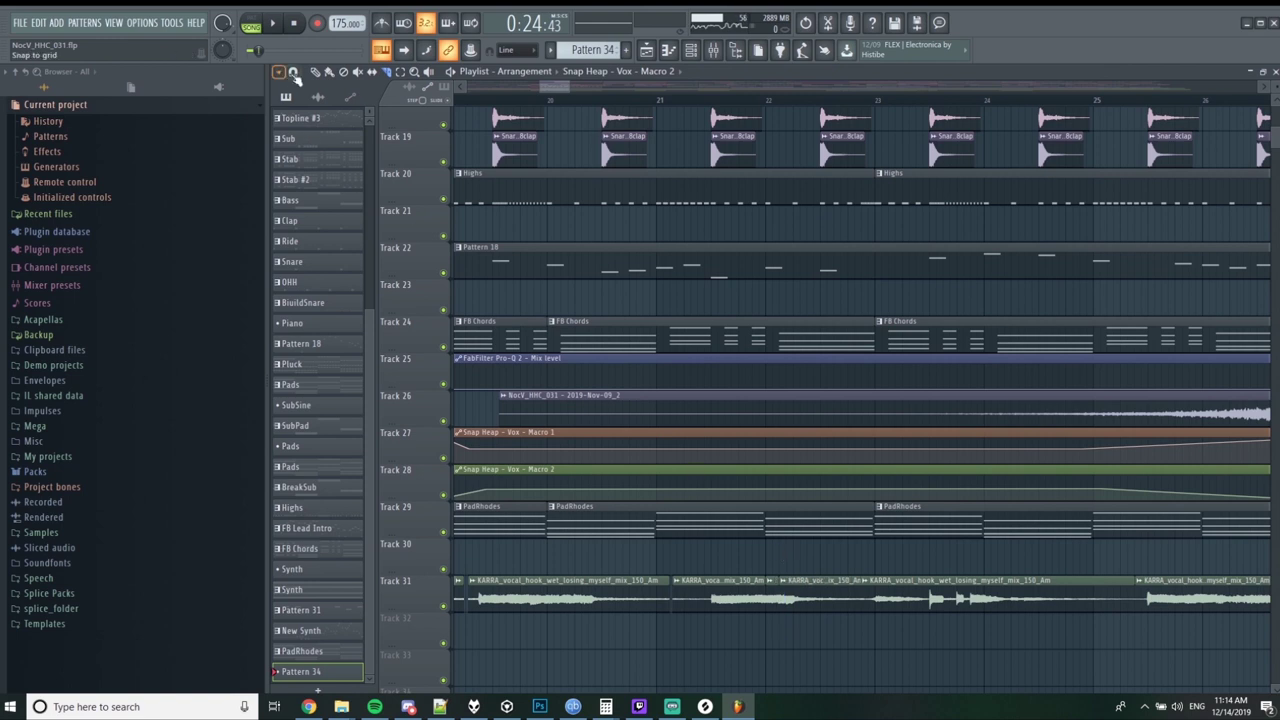
# Trim the Track 31 vocal clip before bar 21 and place short, spaced vocal chops between bars 21 and 22.
pyautogui.click(675, 578)
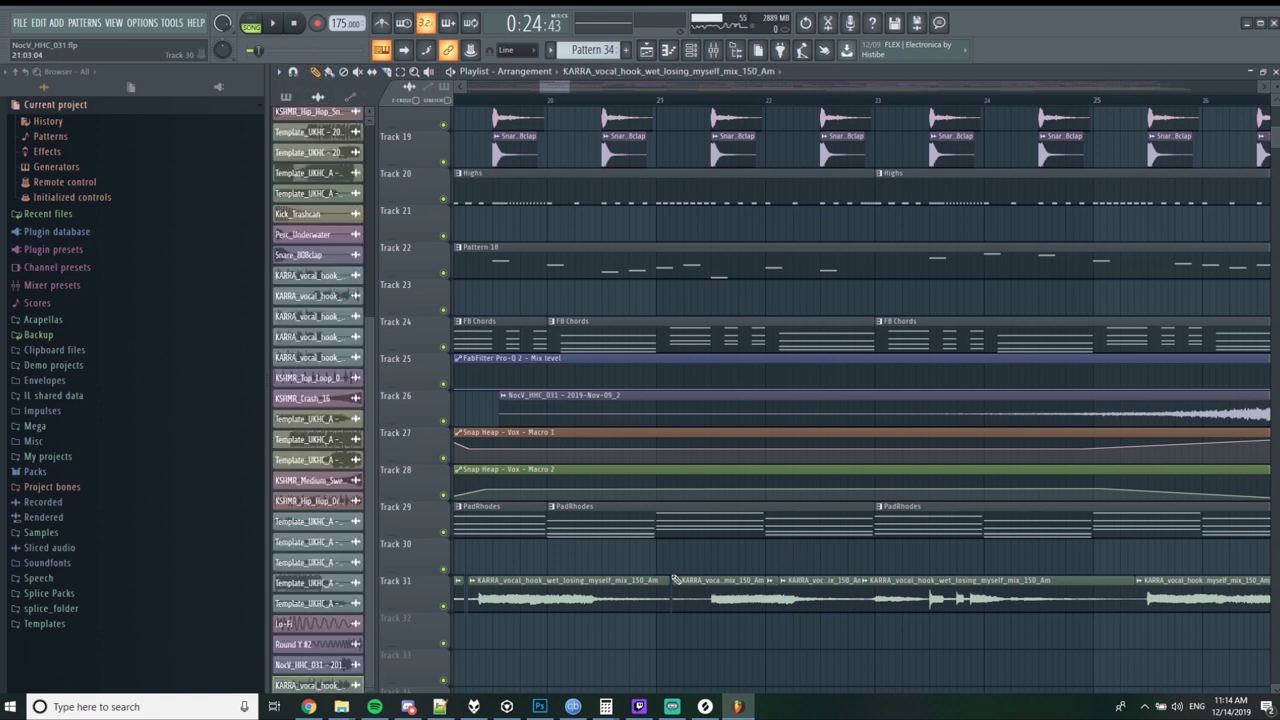
pyautogui.moveTo(647, 584); pyautogui.dragTo(640, 584)
pyautogui.click(666, 584)
pyautogui.rightClick(672, 588)
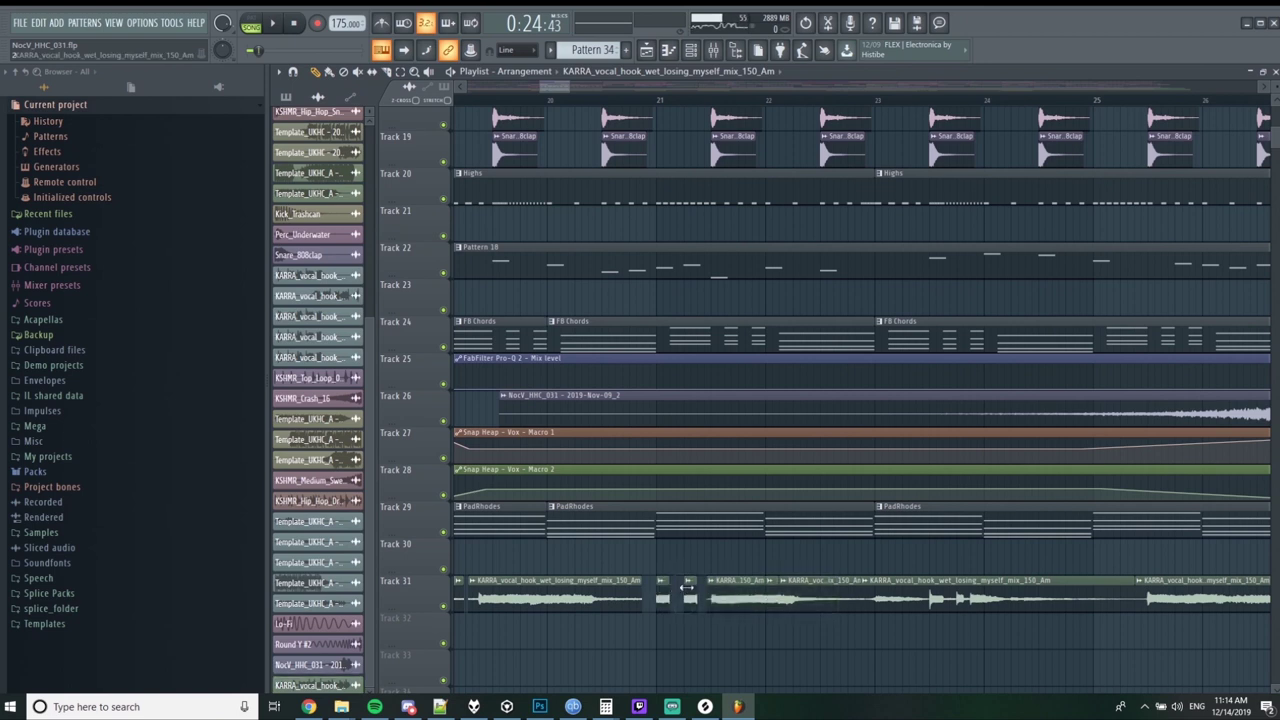
pyautogui.press('space')
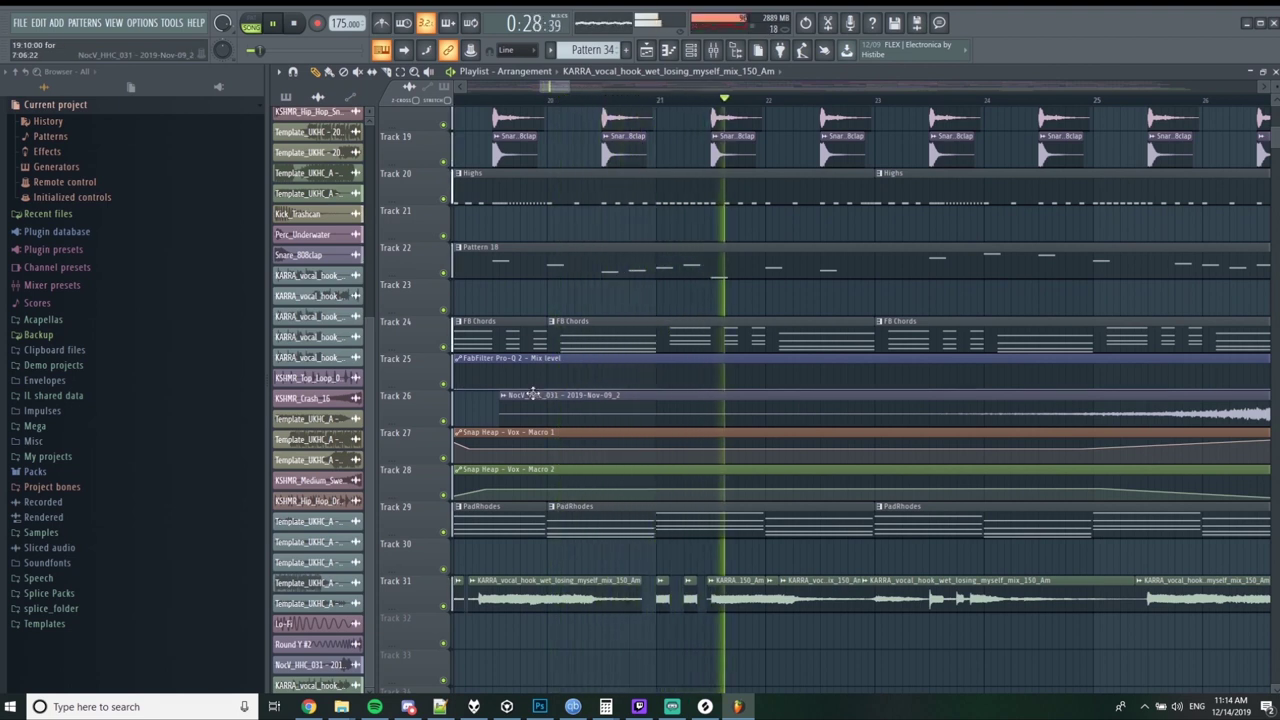
pyautogui.press('space')
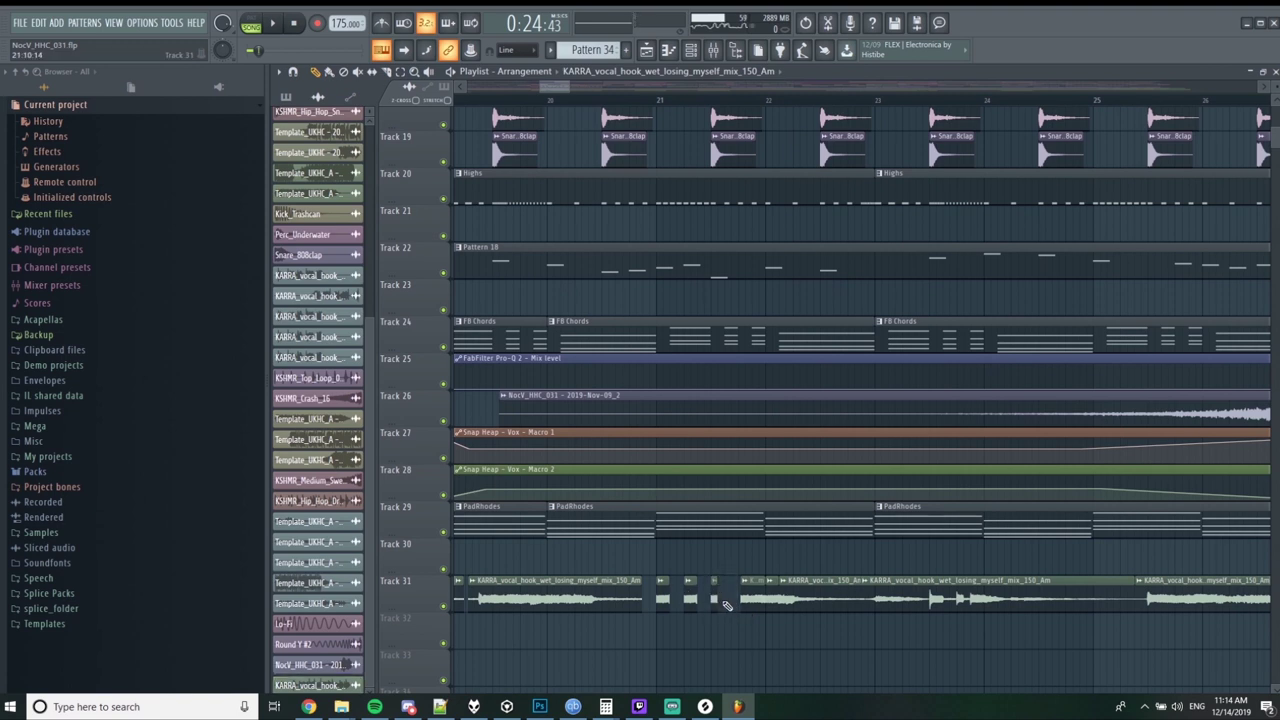
pyautogui.press('space')
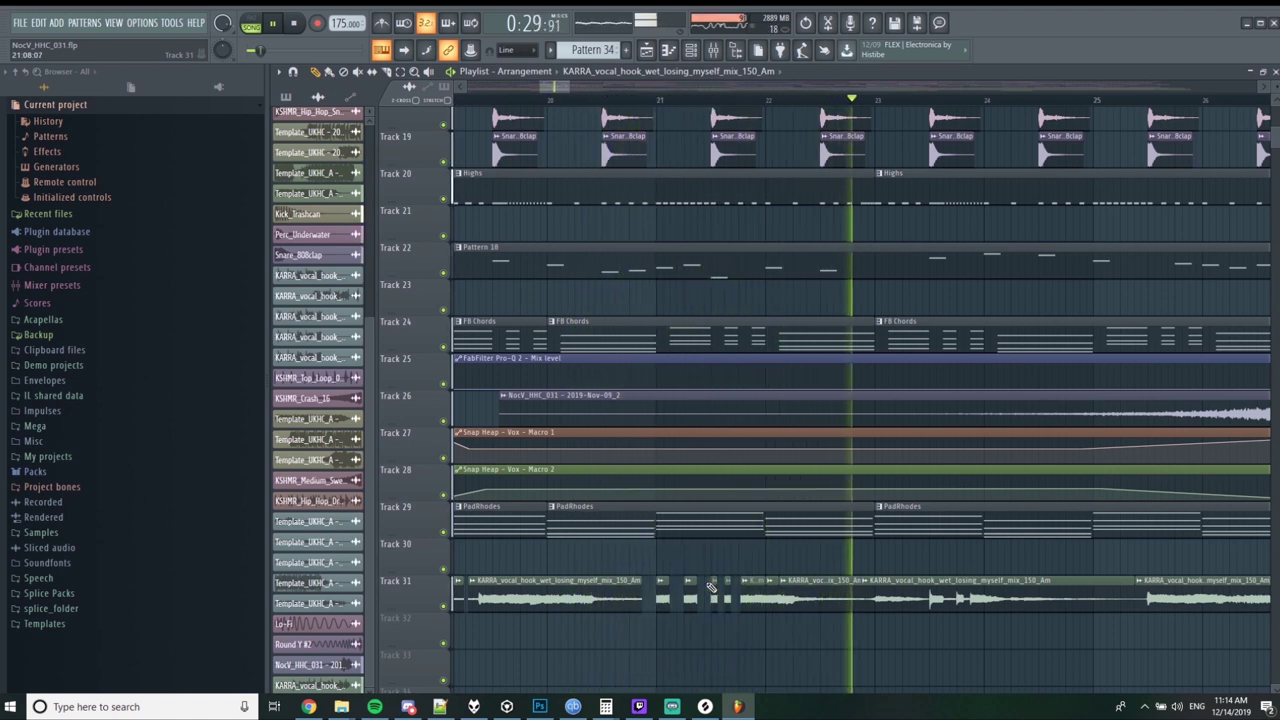
# Cut back the Track 31 vocal before bar 24 and repeat its short chop at even gaps until just past bar 24.
pyautogui.press('space')
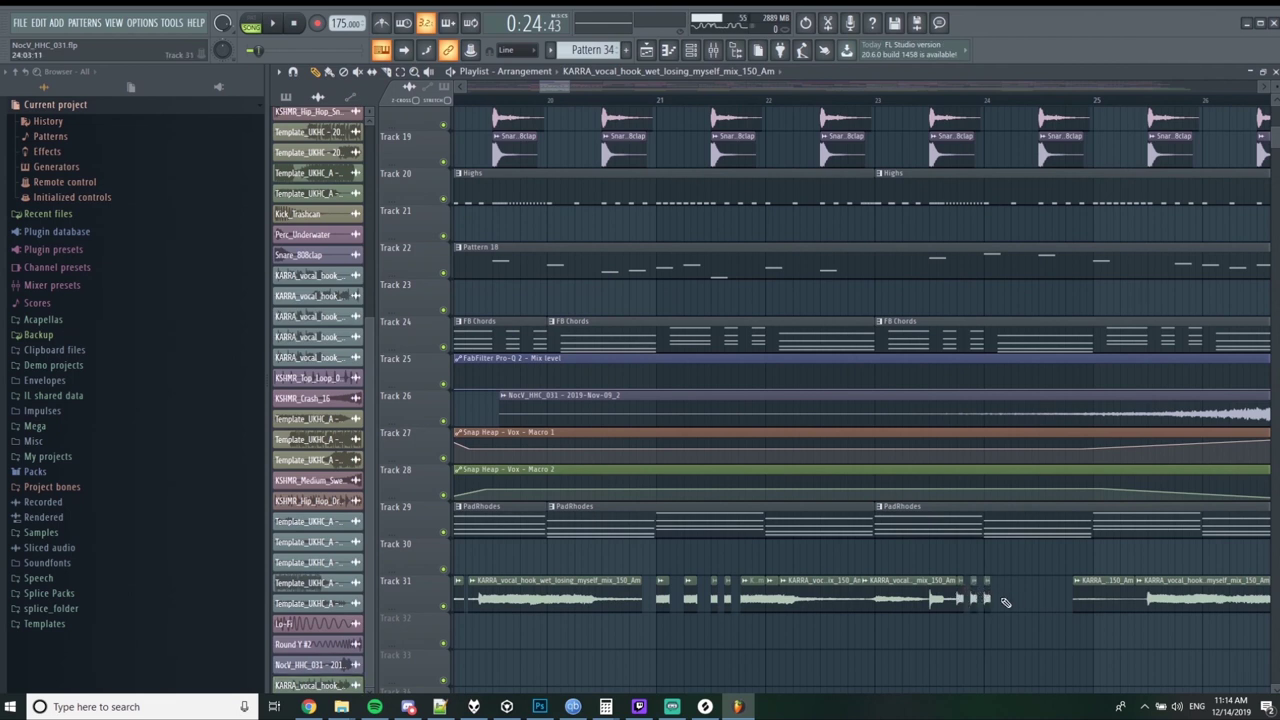
pyautogui.keyDown('ctrl'); pyautogui.scroll(3, 1017, 598); pyautogui.keyUp('ctrl')
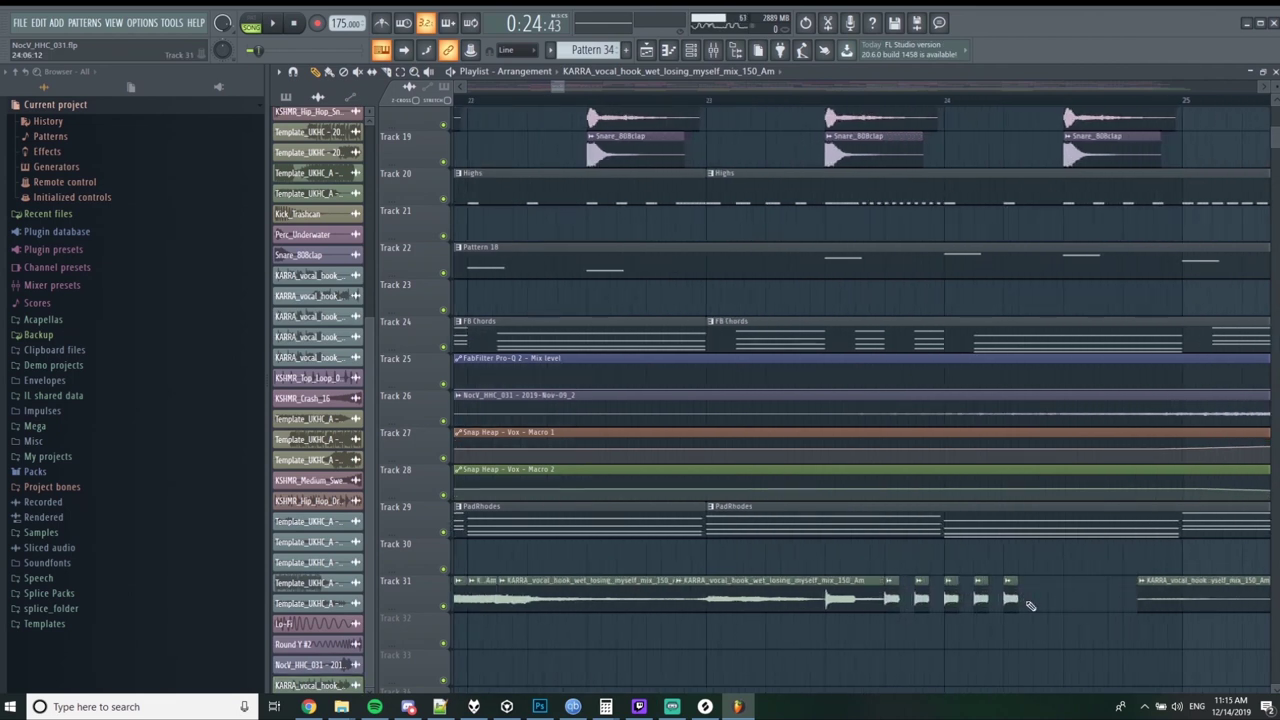
pyautogui.keyDown('ctrl'); pyautogui.scroll(2, 1017, 598); pyautogui.keyUp('ctrl')
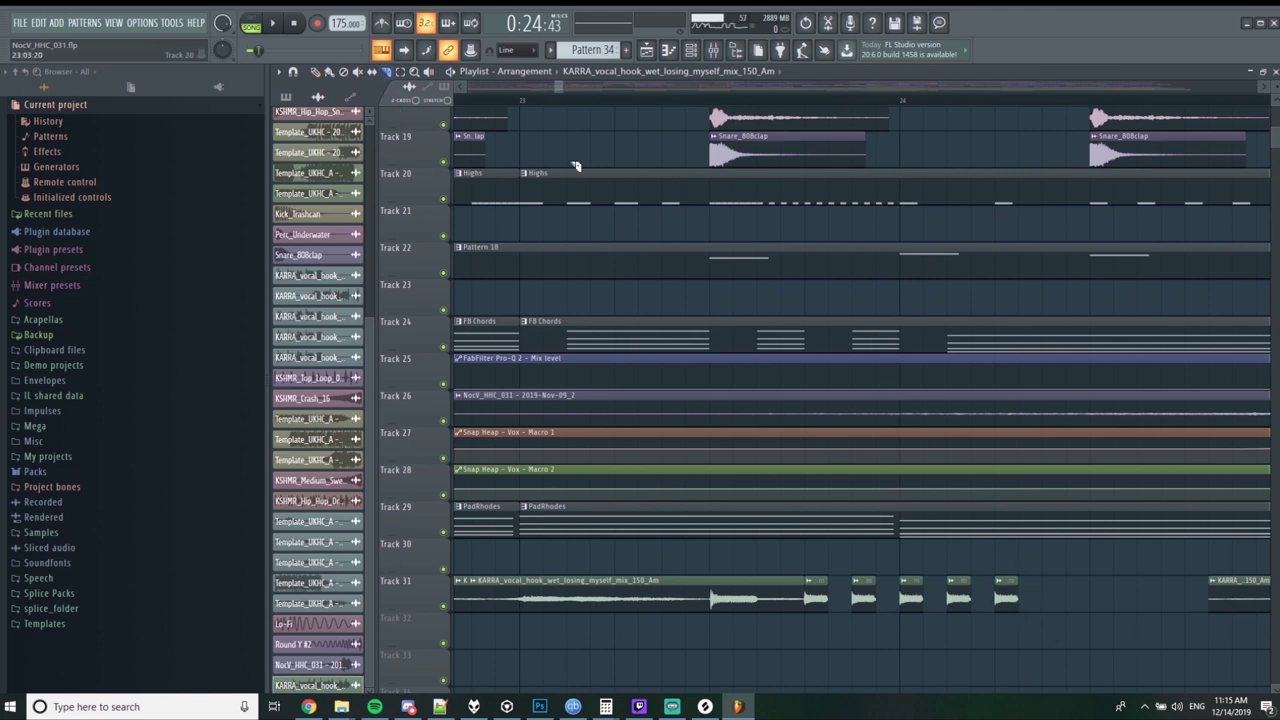
# Set the snap to 1/2 step and paint a rapid run of half-step vocal chops from about bar 24.25 to 24.75, checking it in playback.
pyautogui.click(507, 51)
pyautogui.click(519, 144)
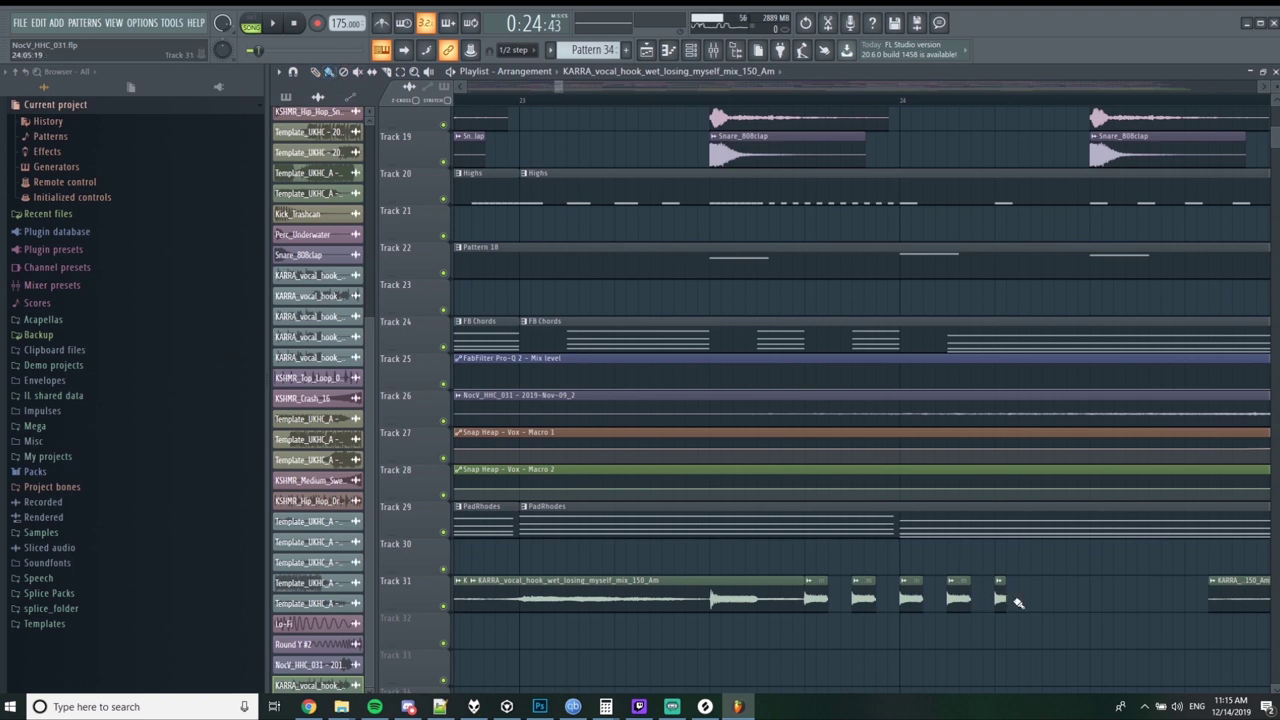
pyautogui.moveTo(1018, 602); pyautogui.dragTo(1138, 610)
pyautogui.press('space')
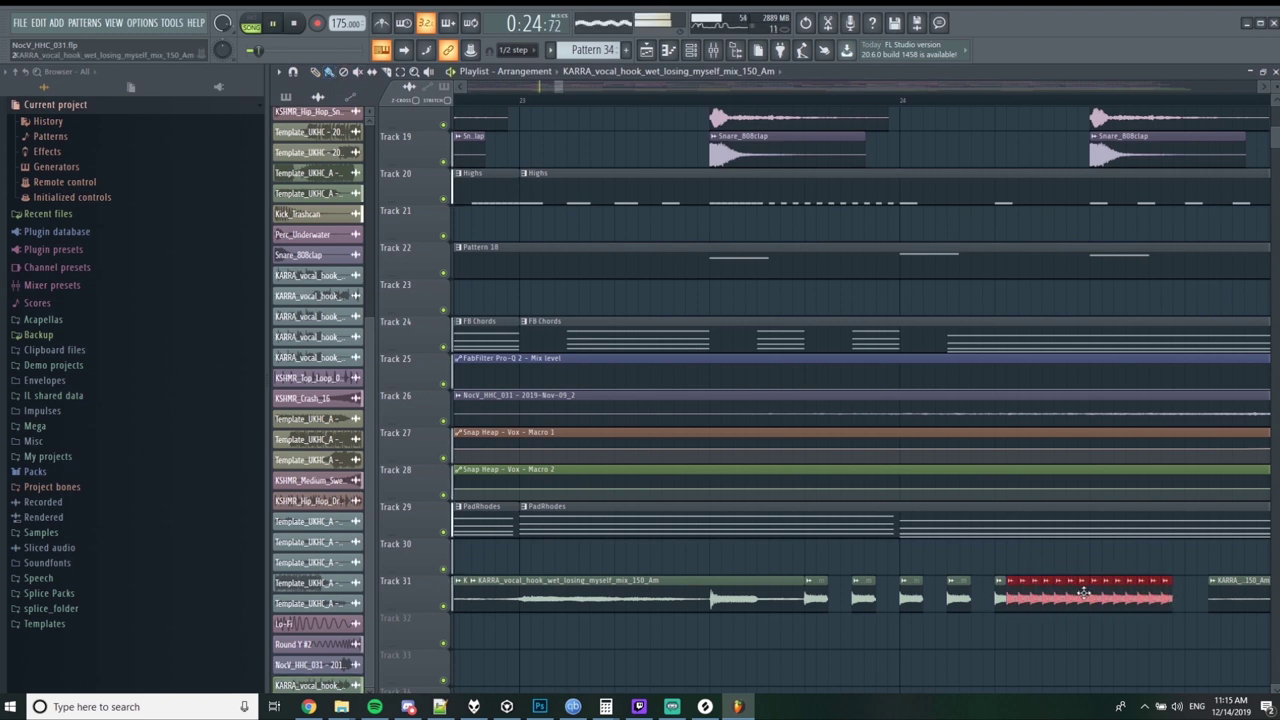
pyautogui.scroll(-3, 753, 91)
pyautogui.click(753, 96)
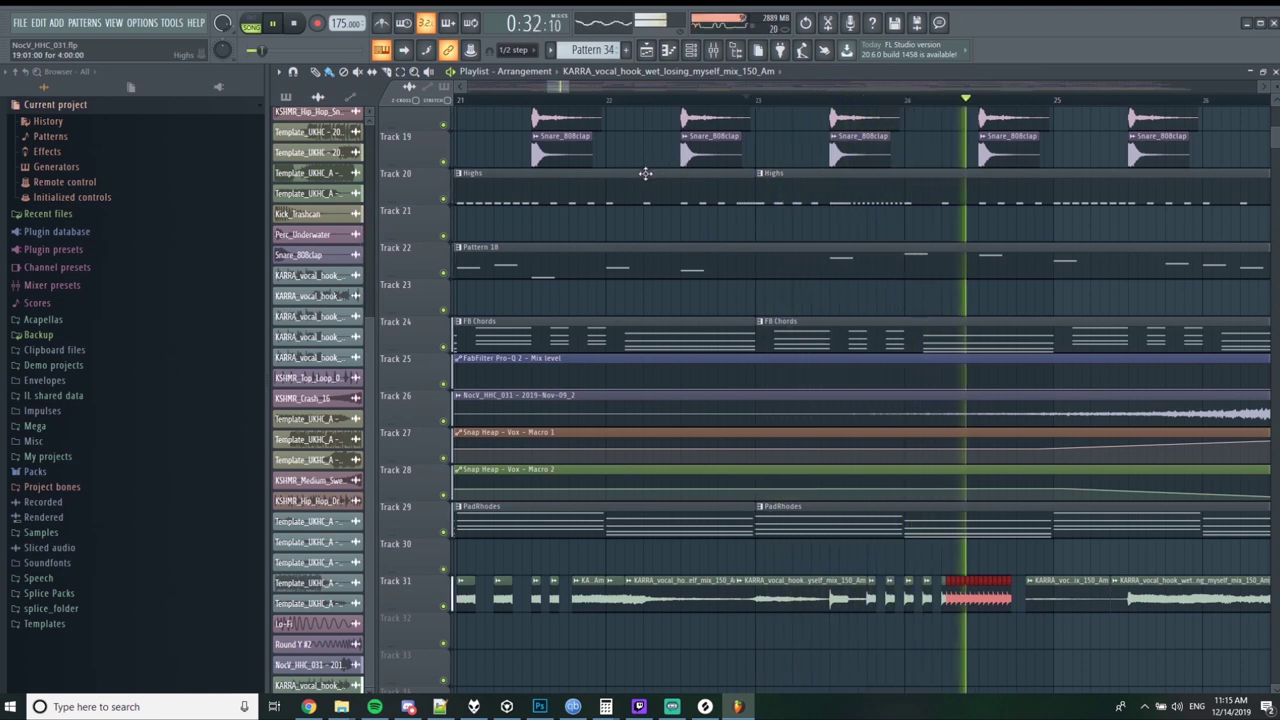
# Paint more half-step vocal chops after the stutter, spaced apart up to bar 25, and play them back.
pyautogui.press('space')
pyautogui.click(1030, 602)
pyautogui.moveTo(1030, 602); pyautogui.dragTo(1109, 607)
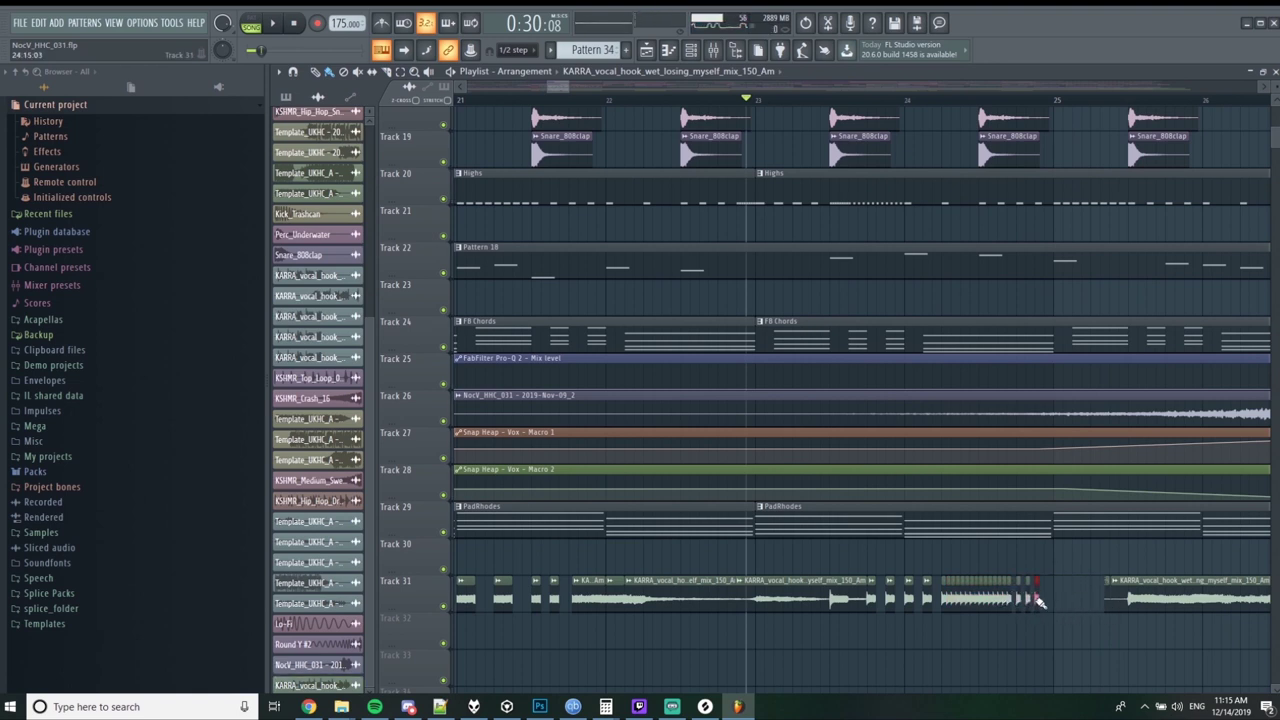
pyautogui.press('space')
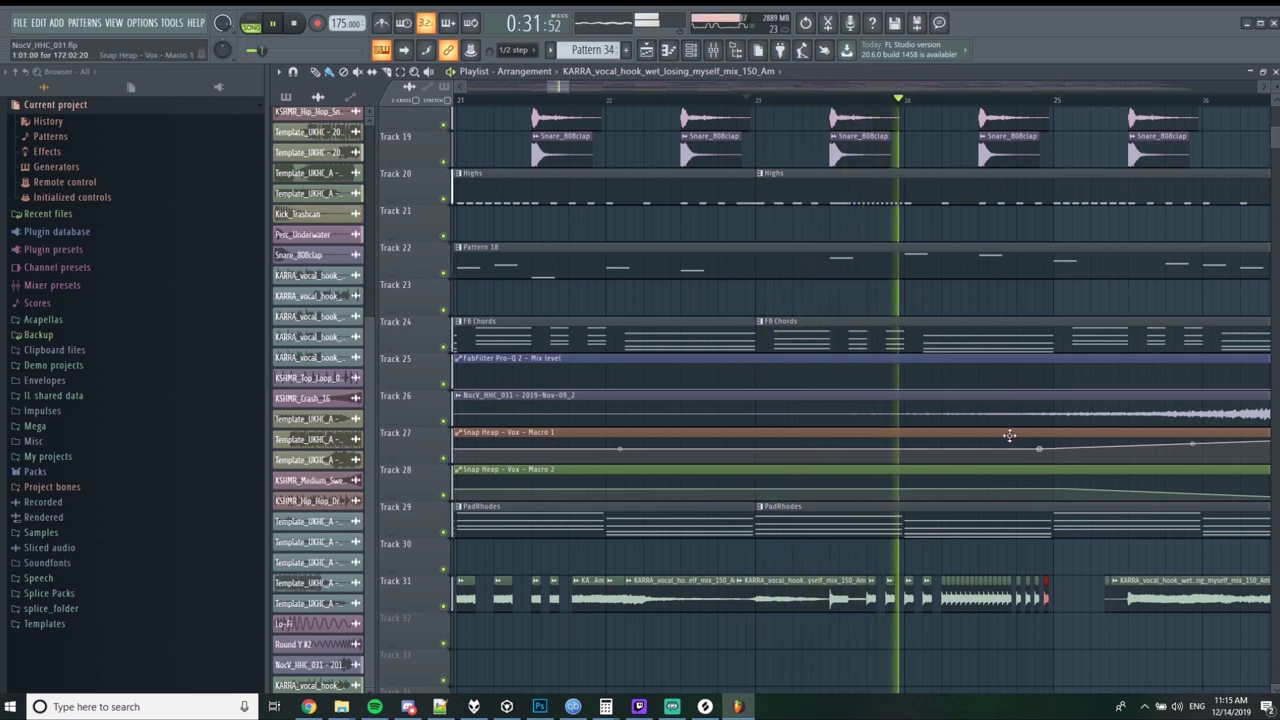
# Arrange four evenly spaced vocal chops from bar 25, leading into the longer Track 31 vocal clip at about bar 25.5.
pyautogui.press('space')
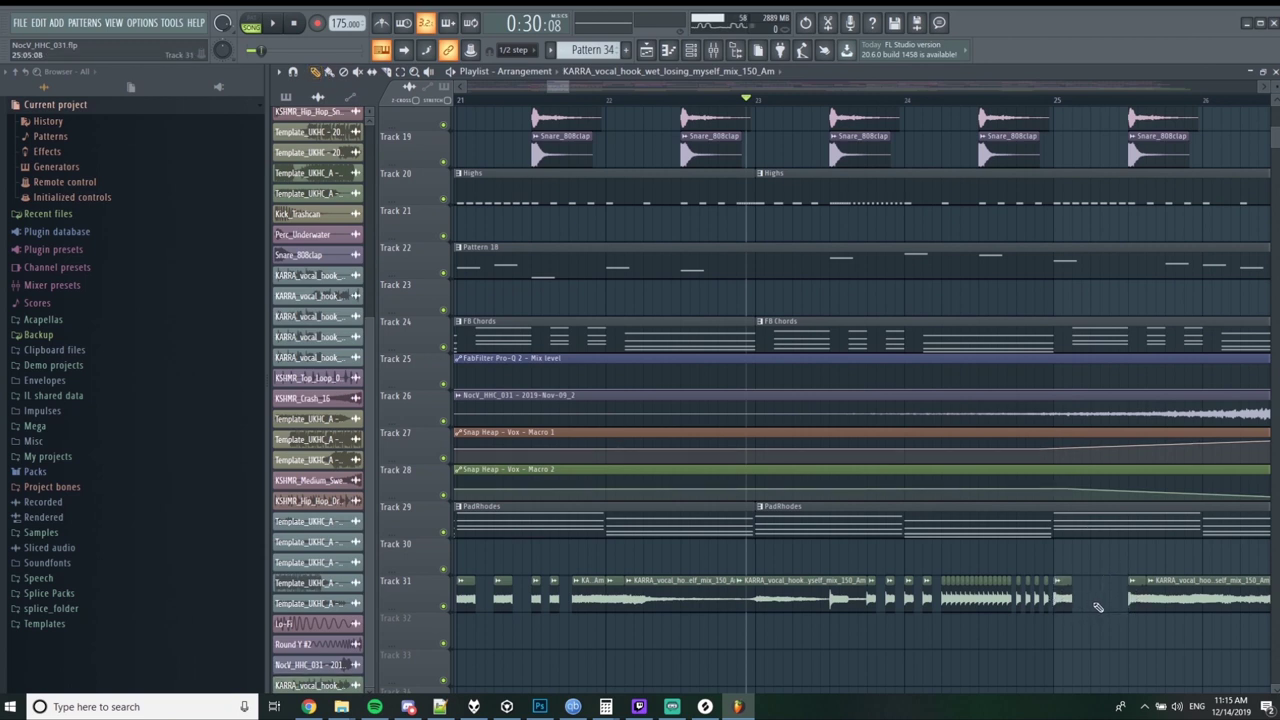
pyautogui.click(1097, 600)
pyautogui.press('space')
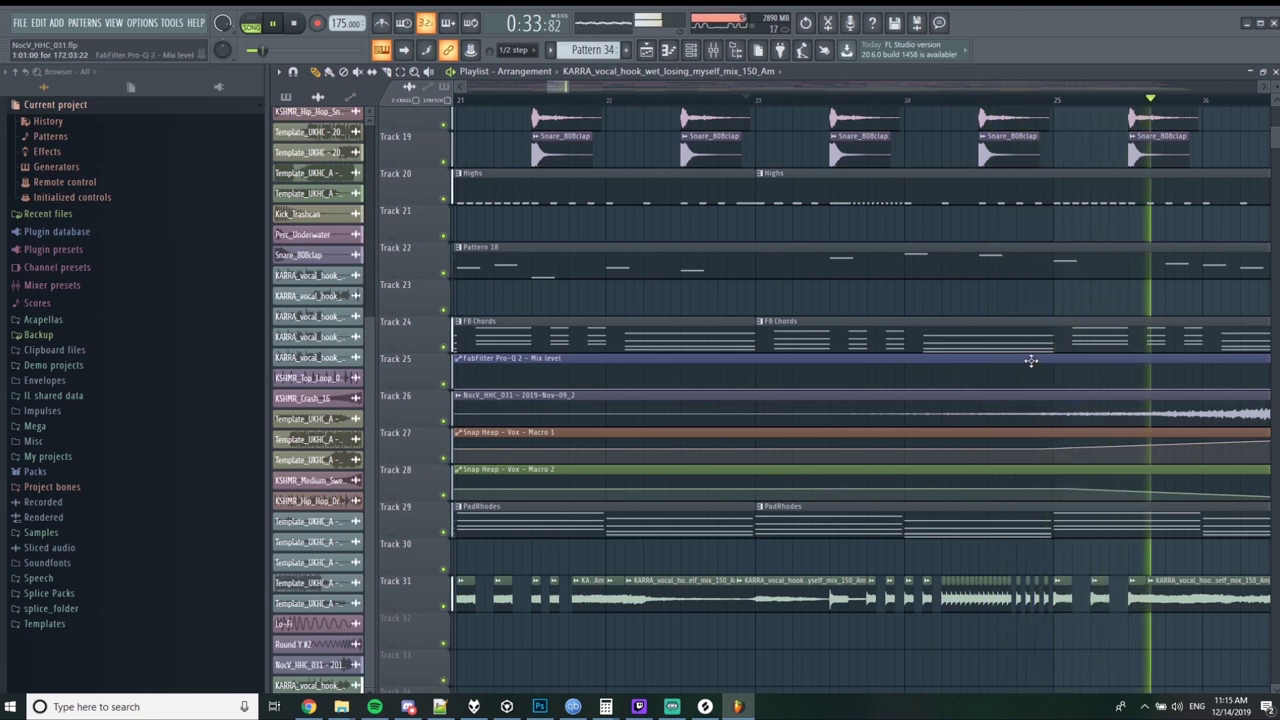
pyautogui.press('space')
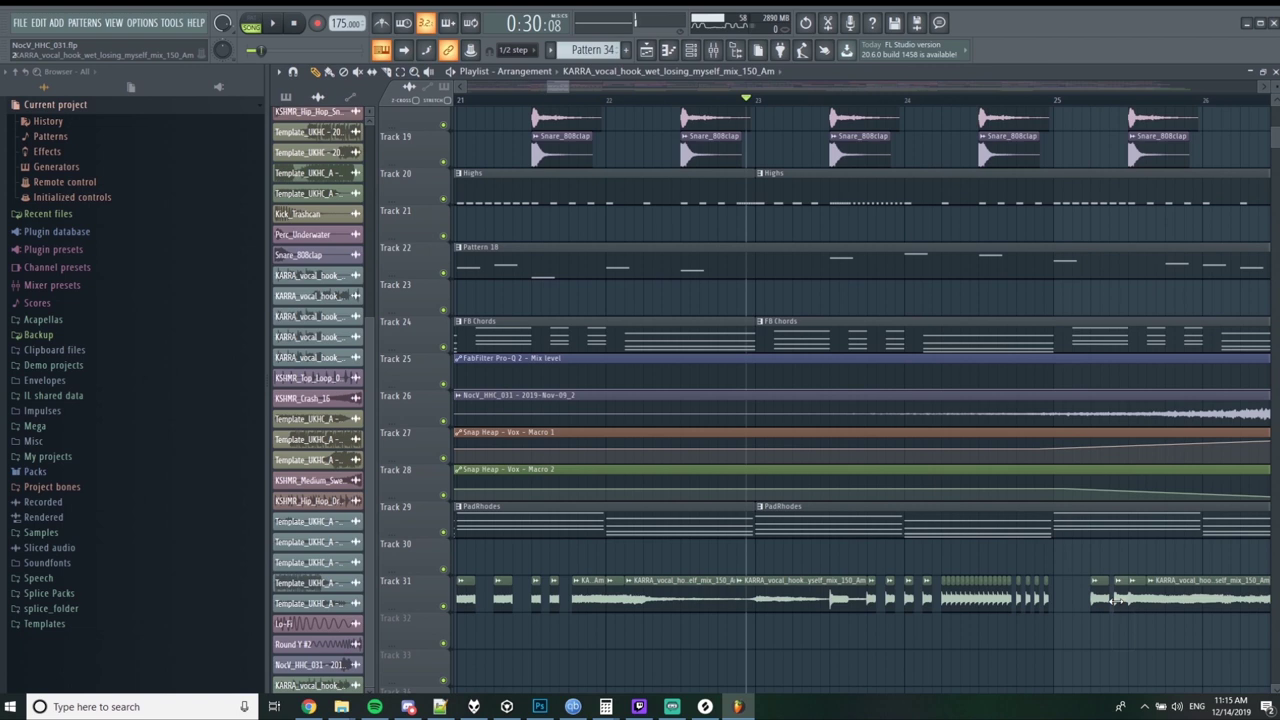
pyautogui.scroll(2, 1112, 500)
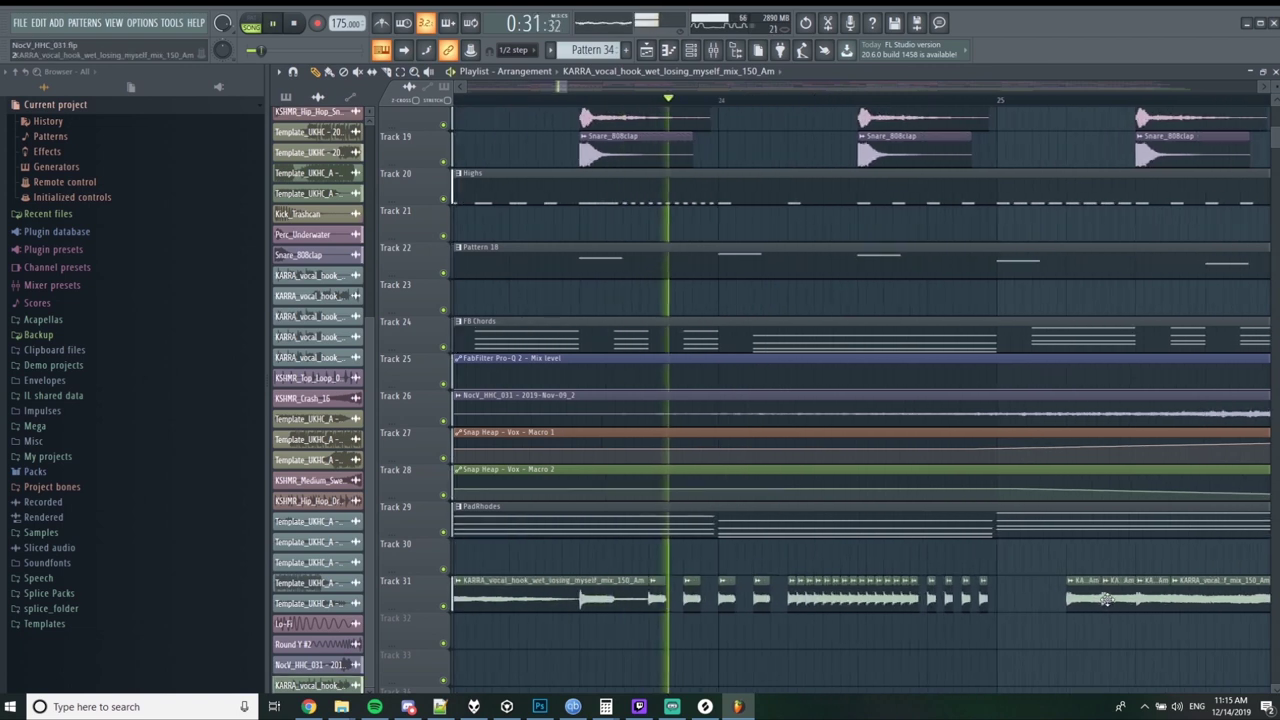
pyautogui.moveTo(1133, 585); pyautogui.dragTo(1124, 585)
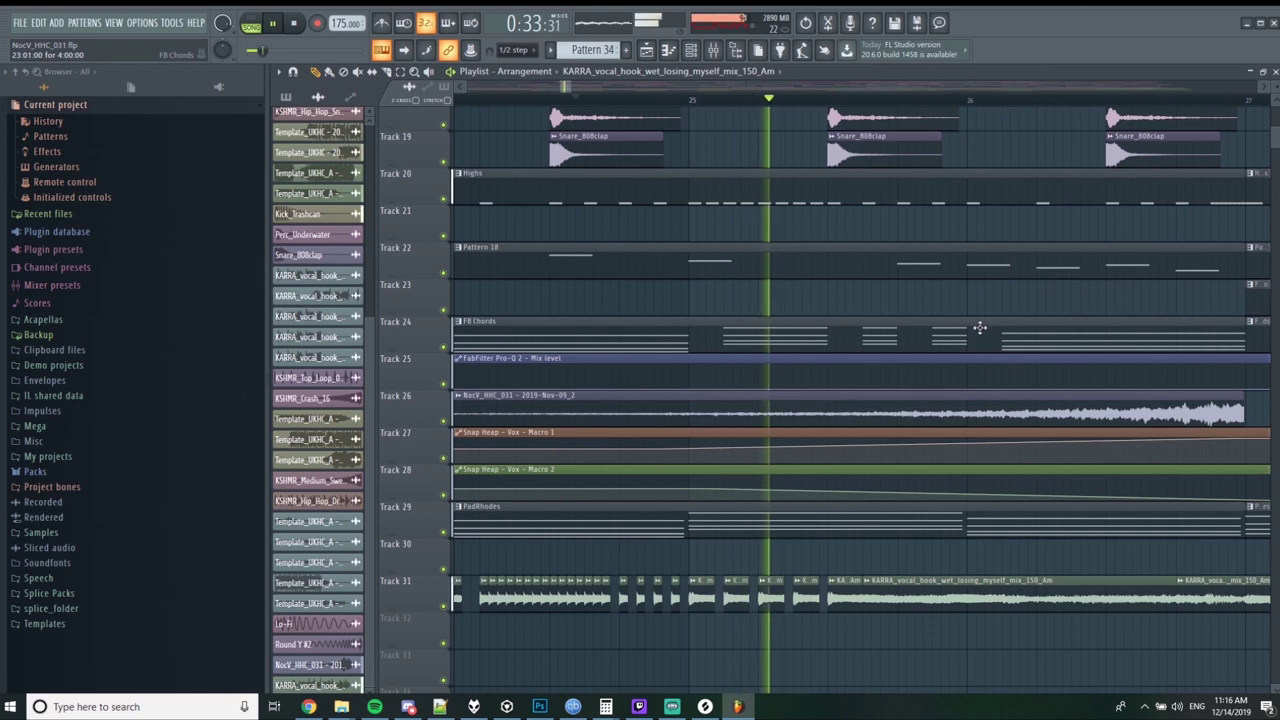
pyautogui.scroll(-5, 860, 322)
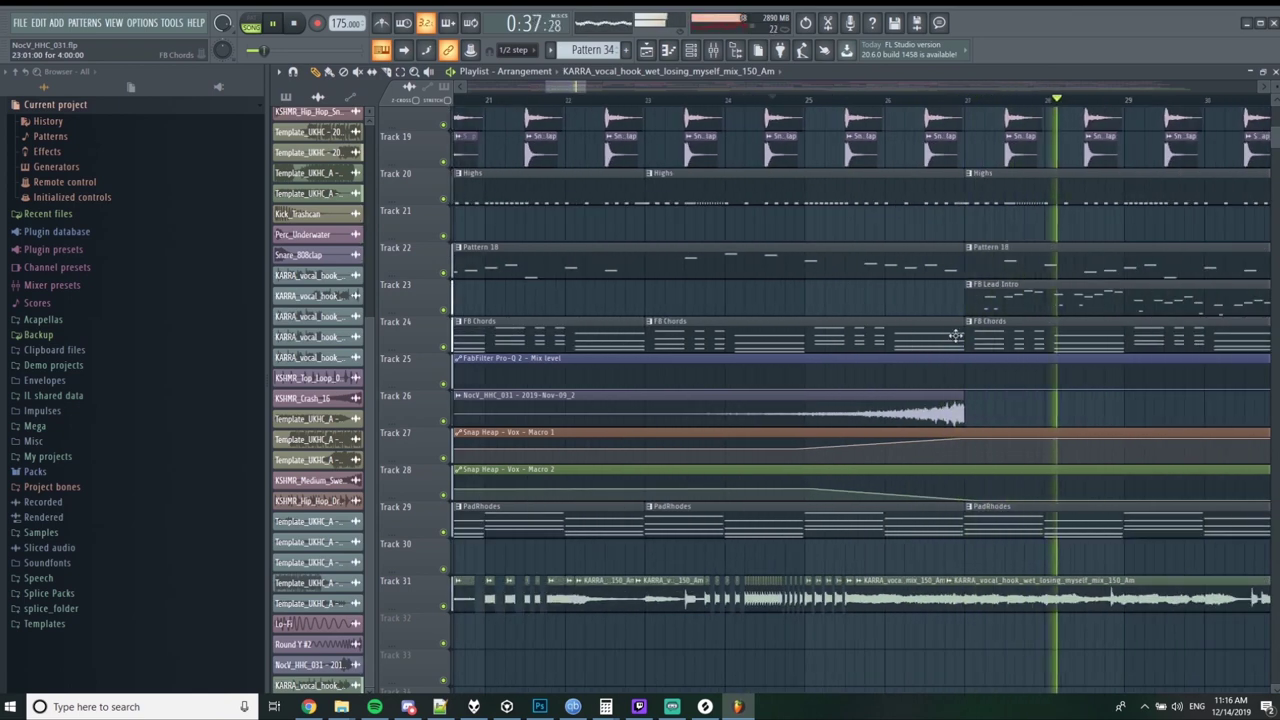
# Copy the short Track 31 vocal clip from about bar 43.5 onto Track 32 at about bar 30.
pyautogui.scroll(-3, 897, 333)
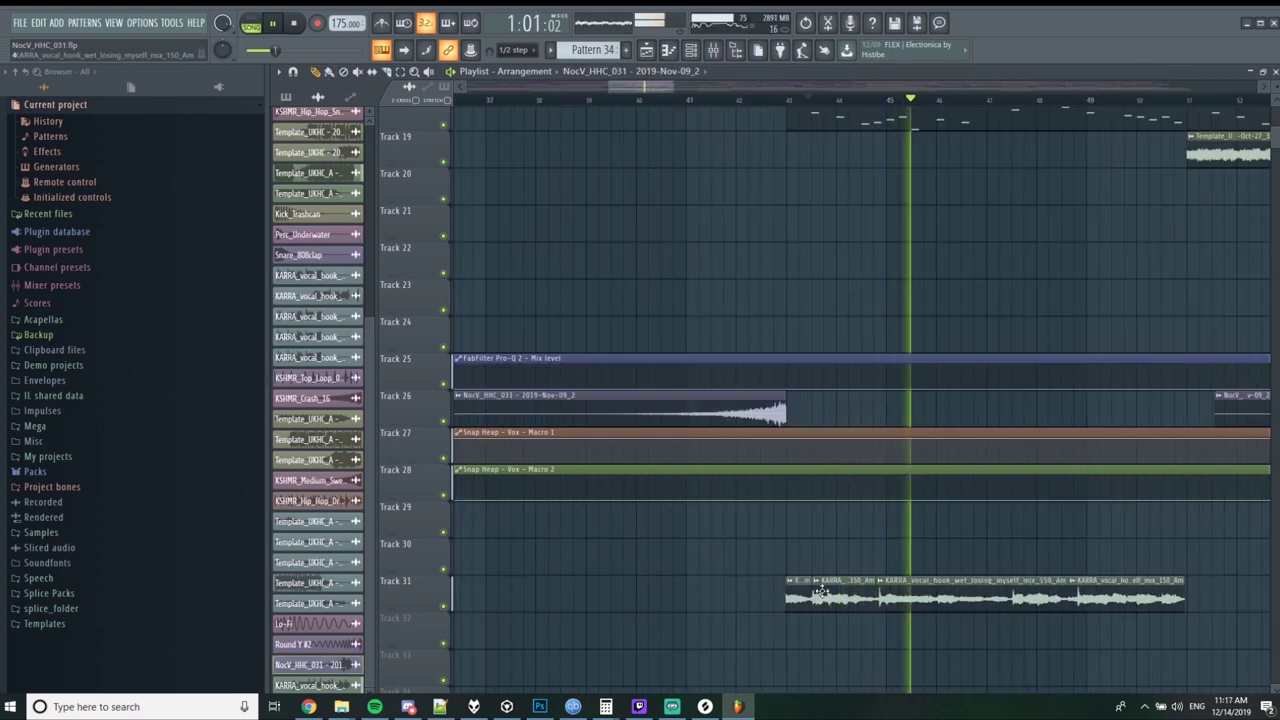
pyautogui.click(835, 590)
pyautogui.press('space')
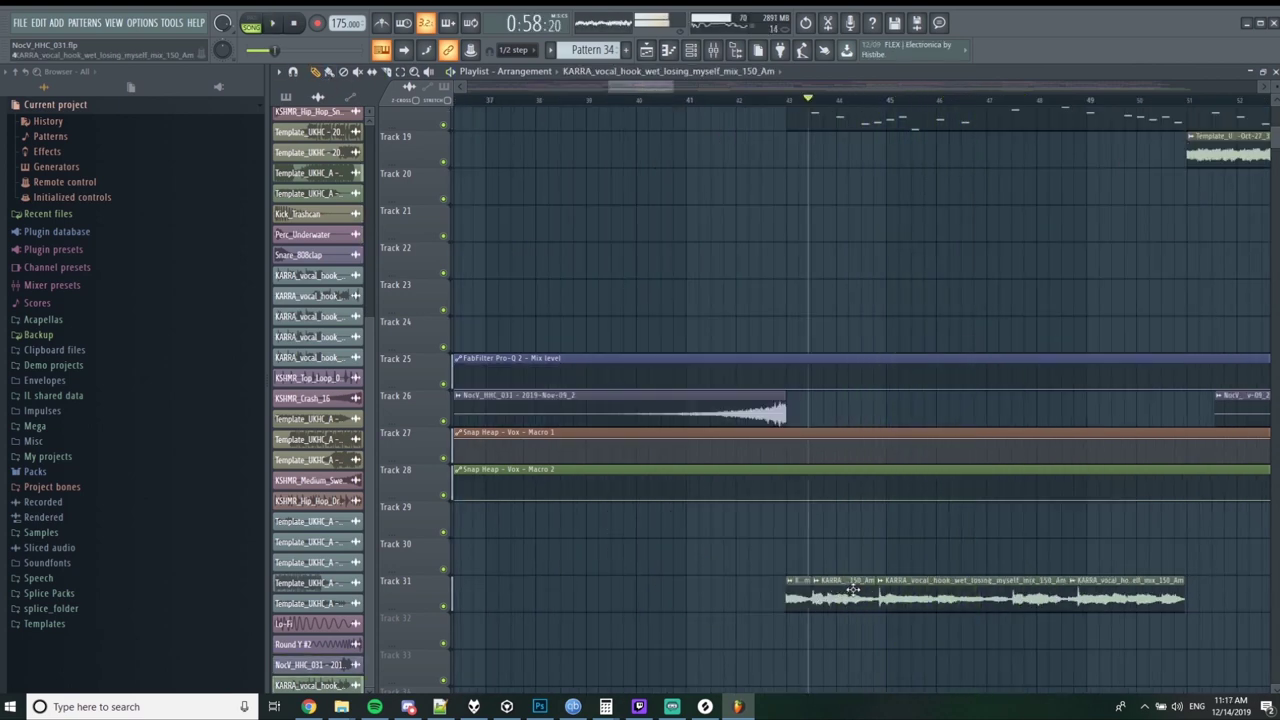
pyautogui.scroll(-4, 852, 590)
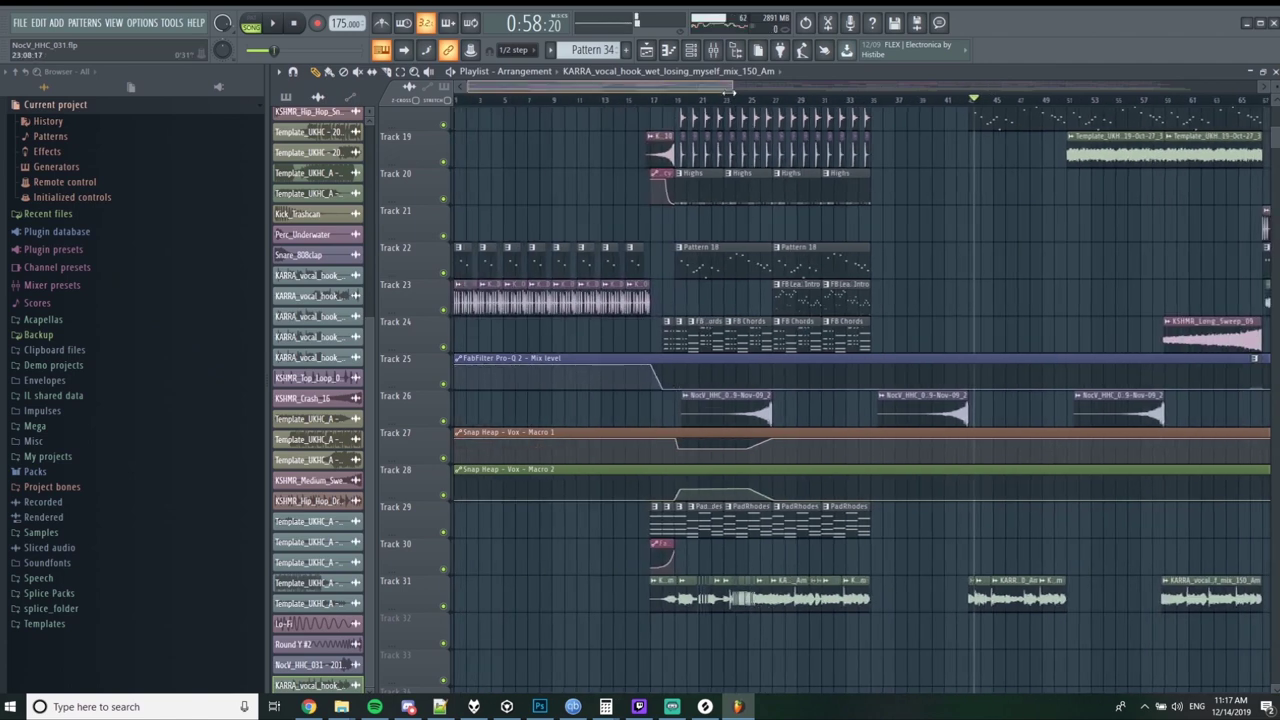
pyautogui.click(740, 100)
pyautogui.scroll(4, 745, 110)
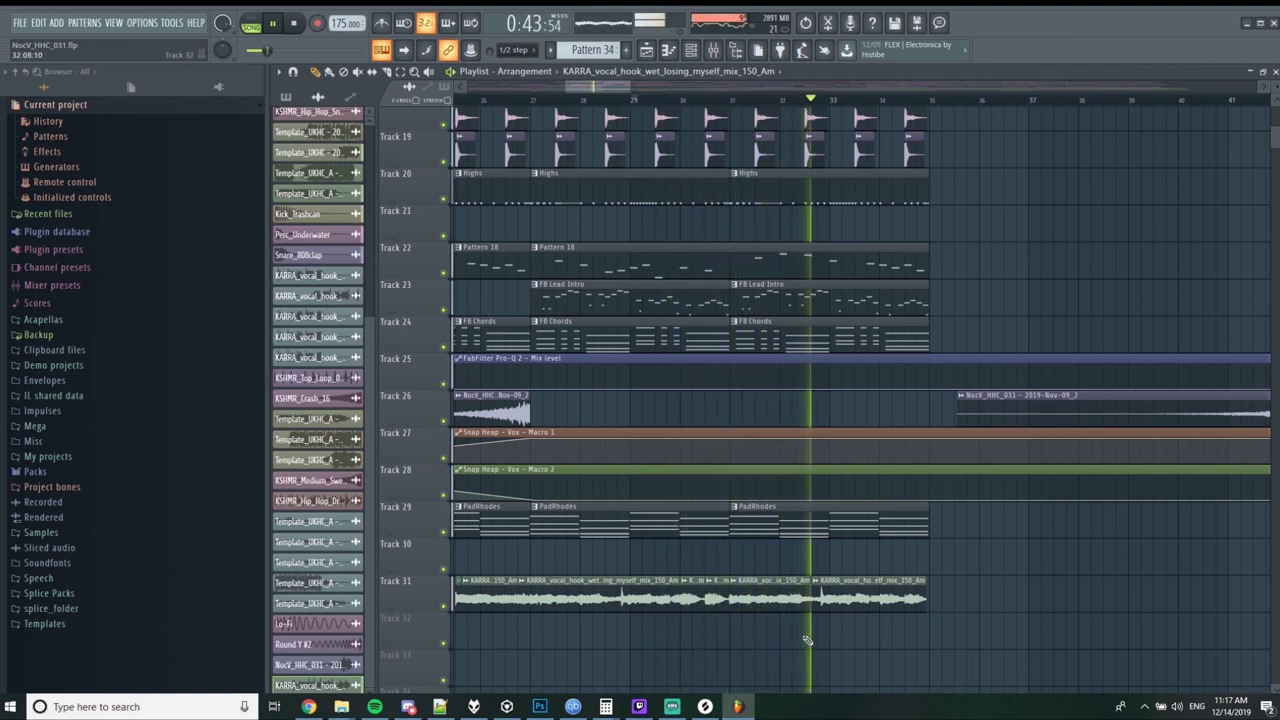
pyautogui.click(686, 634)
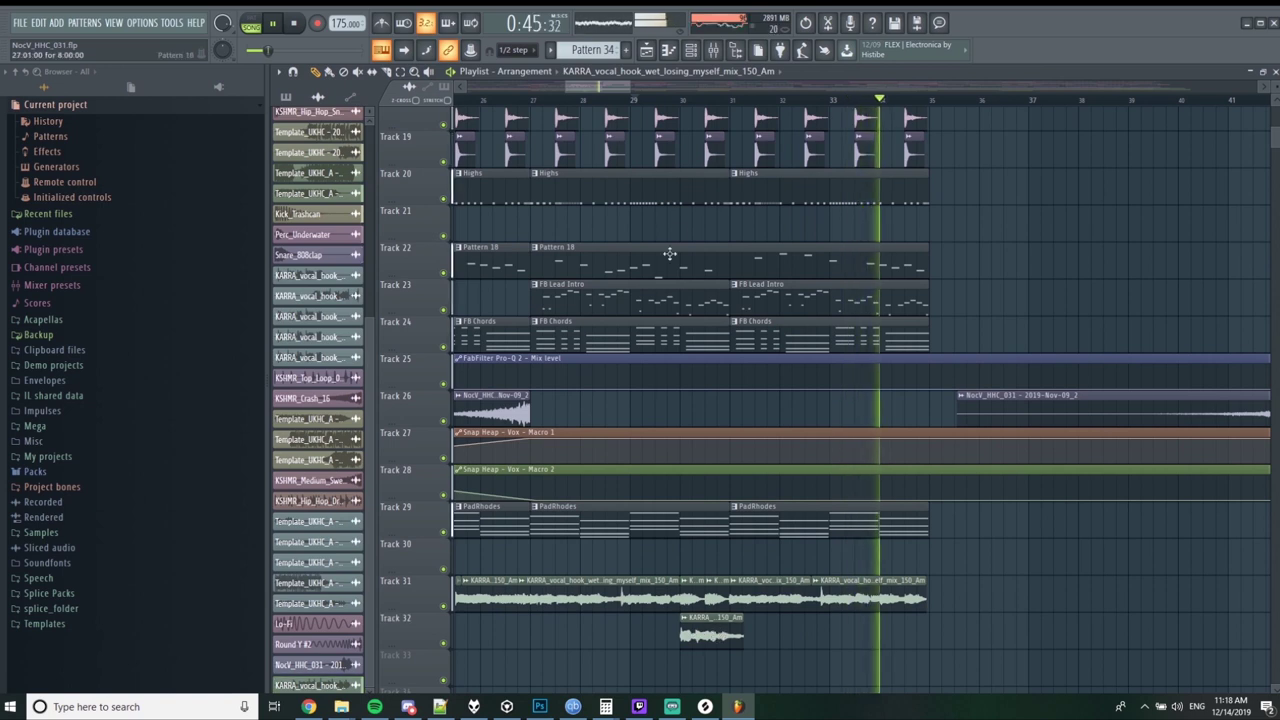
# Remove the Track 31 vocal slices between about bars 30 and 31 and play back the Track 32 replacement.
pyautogui.click(630, 100)
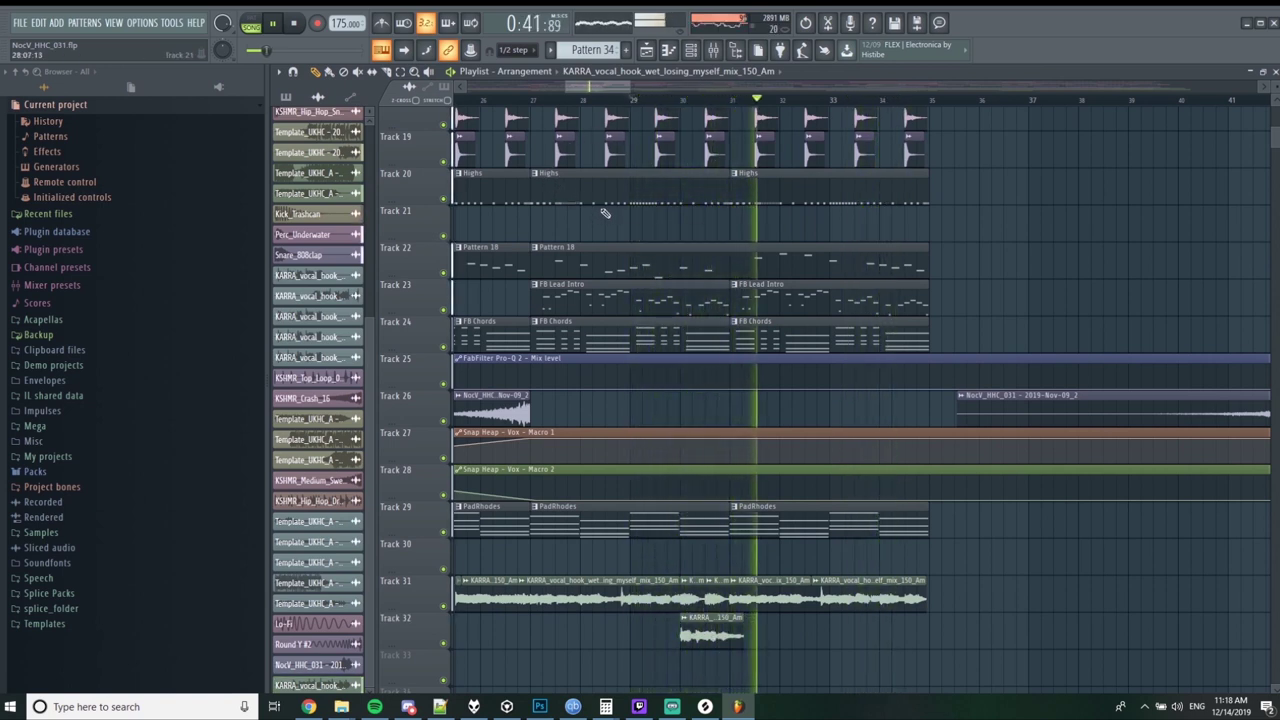
pyautogui.press('space')
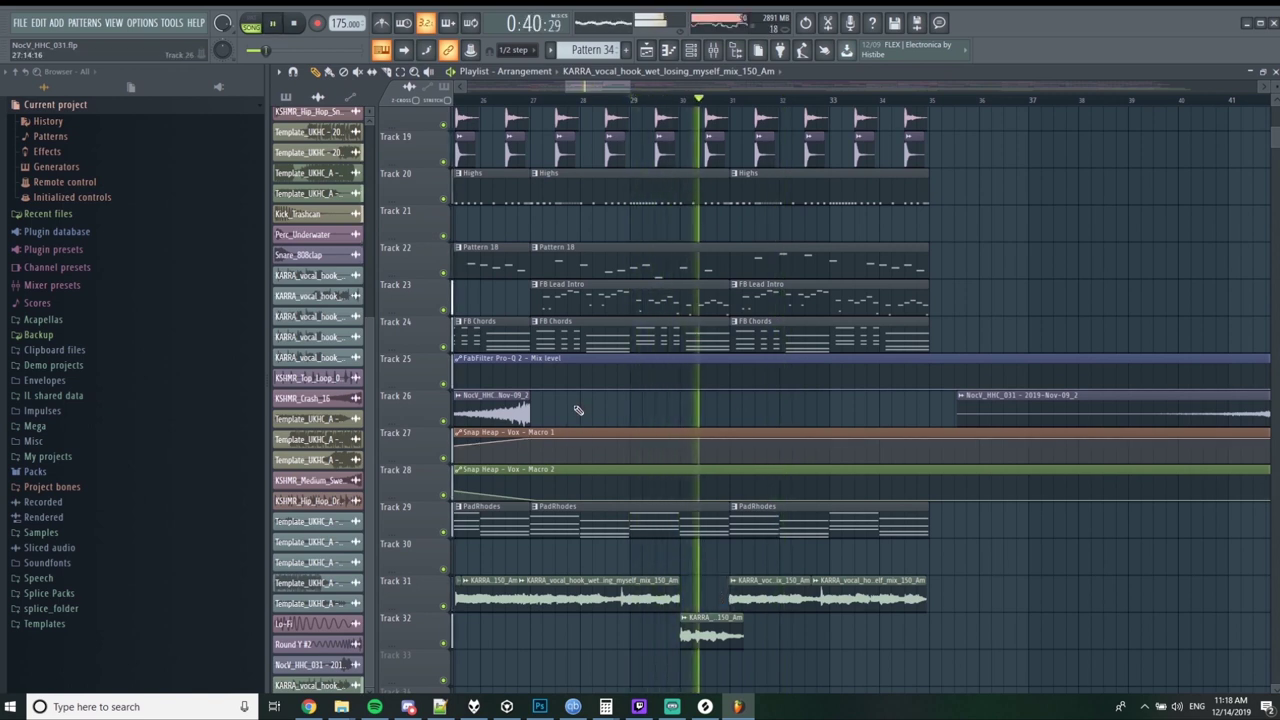
pyautogui.press('space')
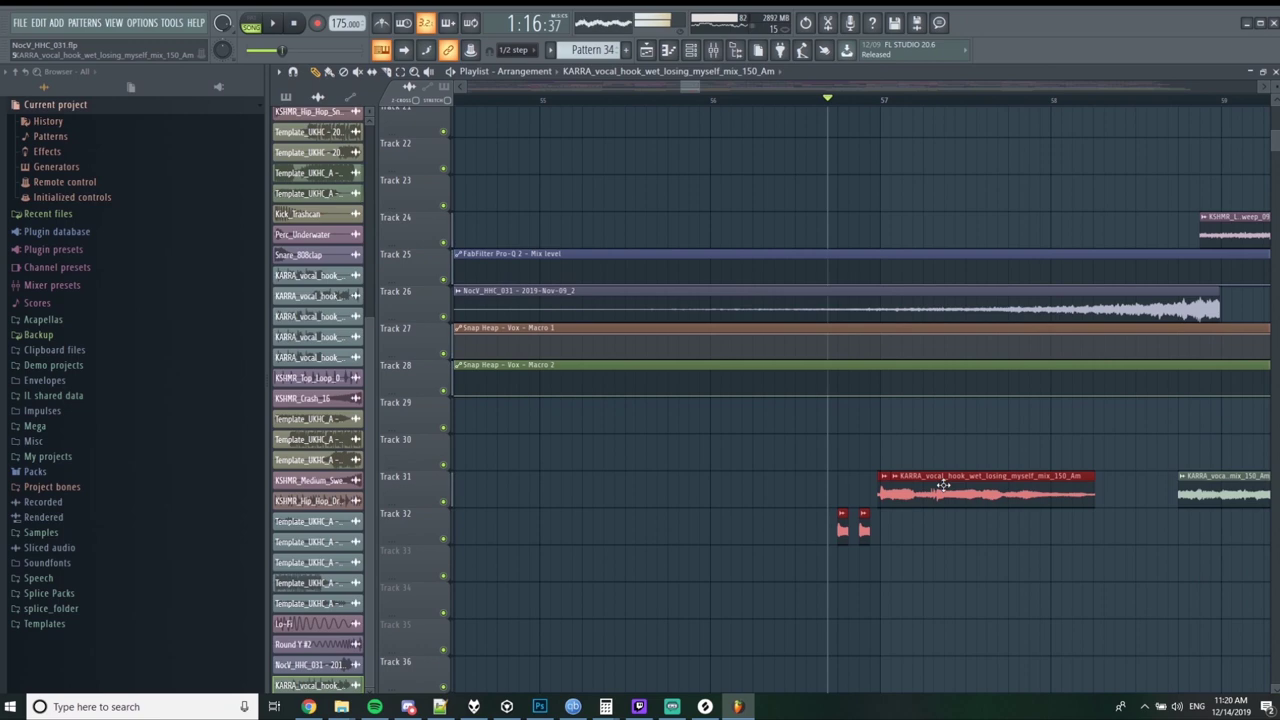
# Move the selected vocal phrase and its two chops one bar later and one track down, and repeat the phrase at bars 66 and 74.
pyautogui.moveTo(948, 514); pyautogui.dragTo(1116, 551)
pyautogui.press('space')
pyautogui.scroll(-6, 743, 434)
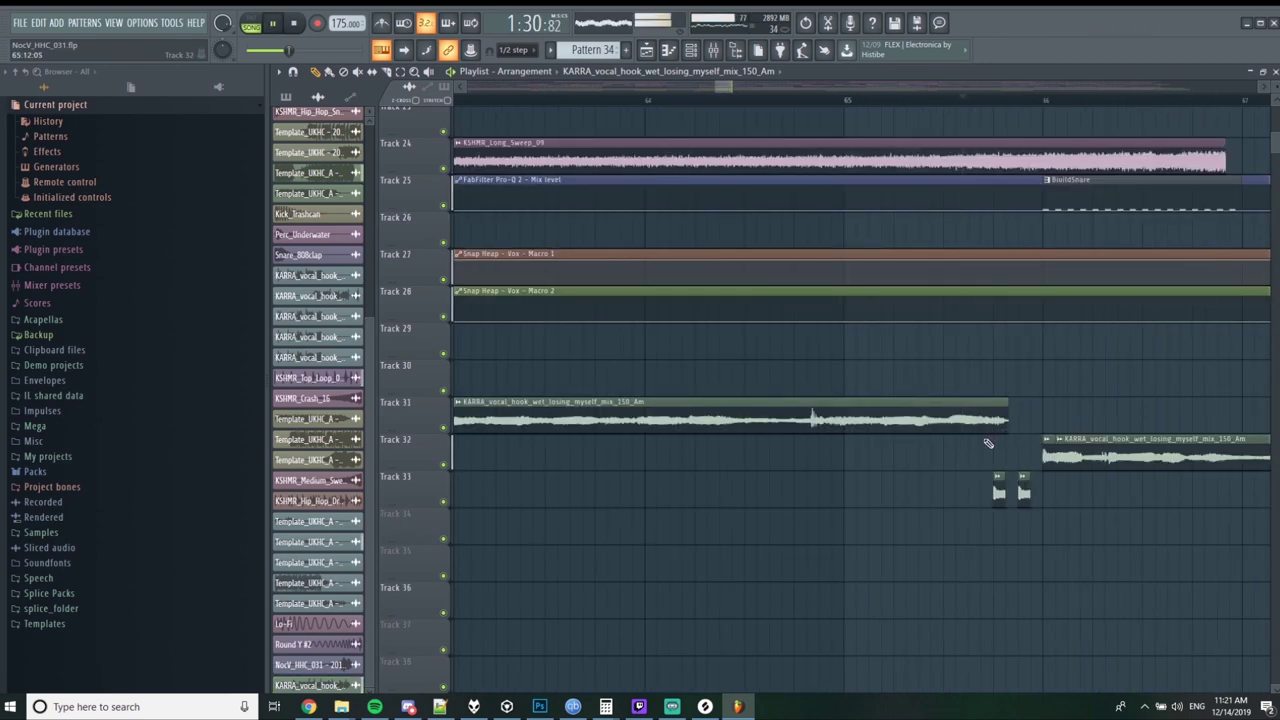
pyautogui.scroll(-5, 988, 443)
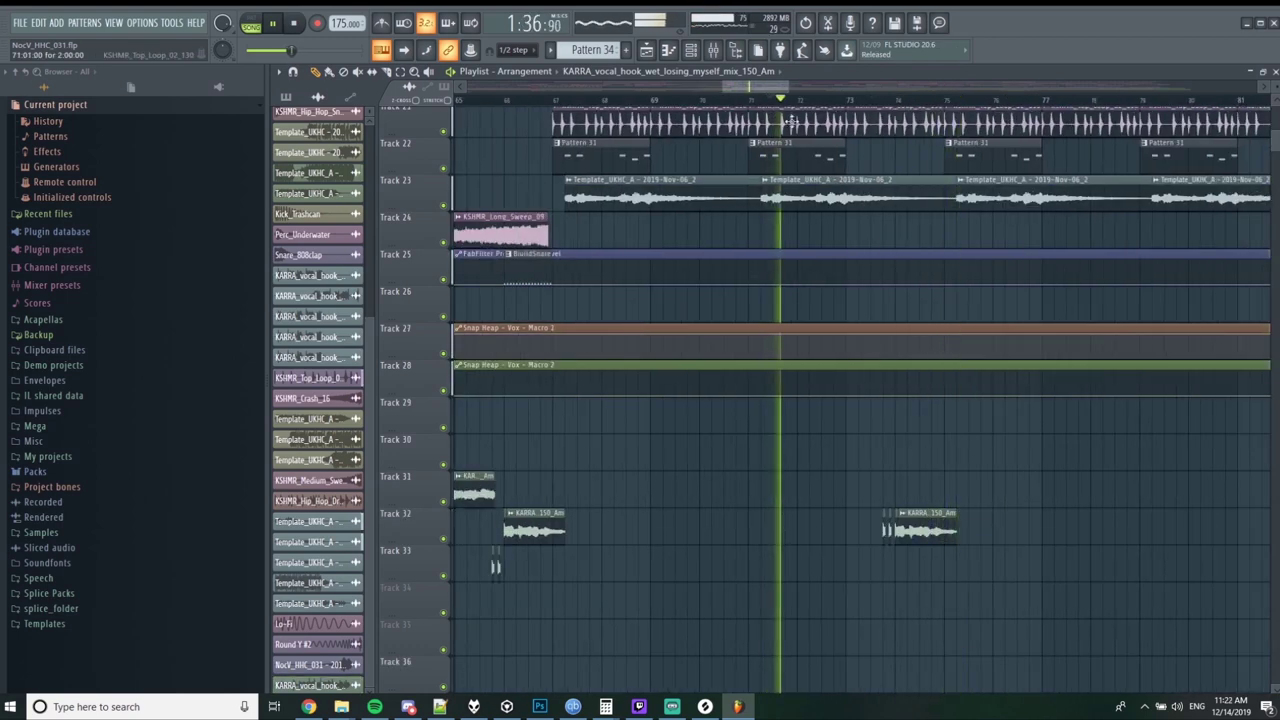
pyautogui.scroll(-2, 980, 285)
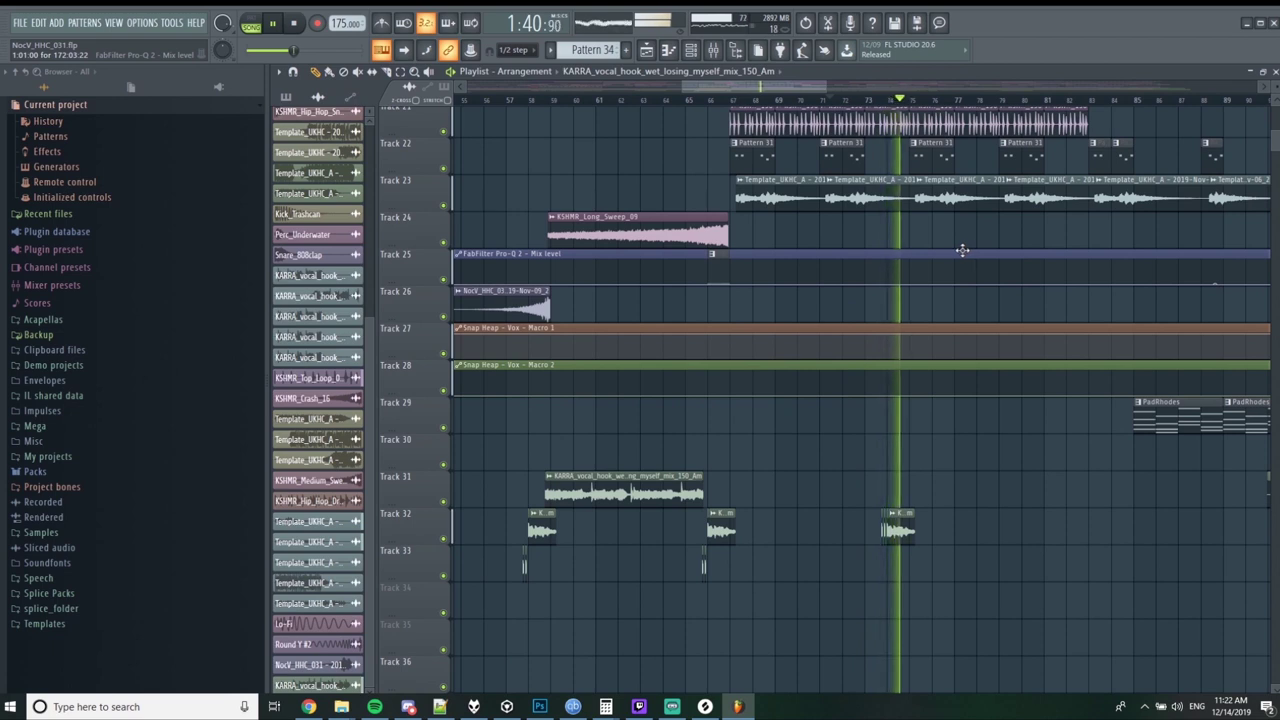
# Save the project and play back the repeated vocal phrases around bar 65.
pyautogui.click(1053, 103)
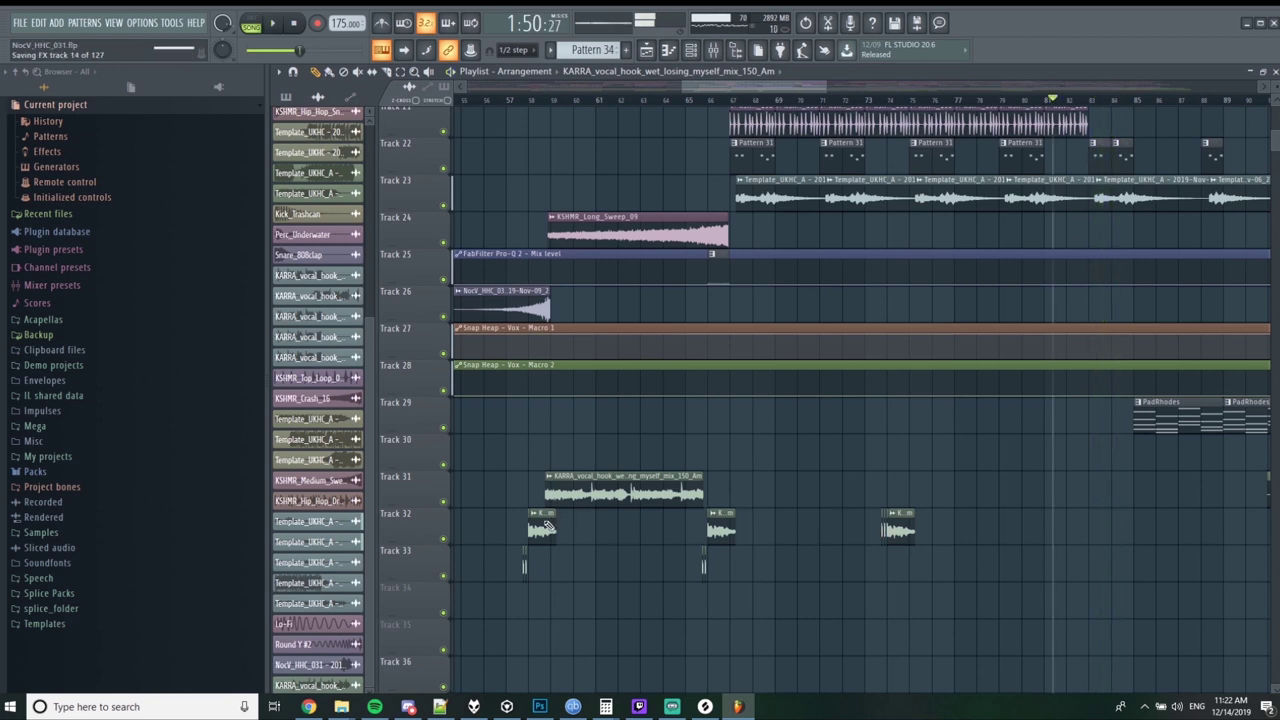
pyautogui.click(652, 102)
pyautogui.moveTo(737, 102); pyautogui.dragTo(685, 265)
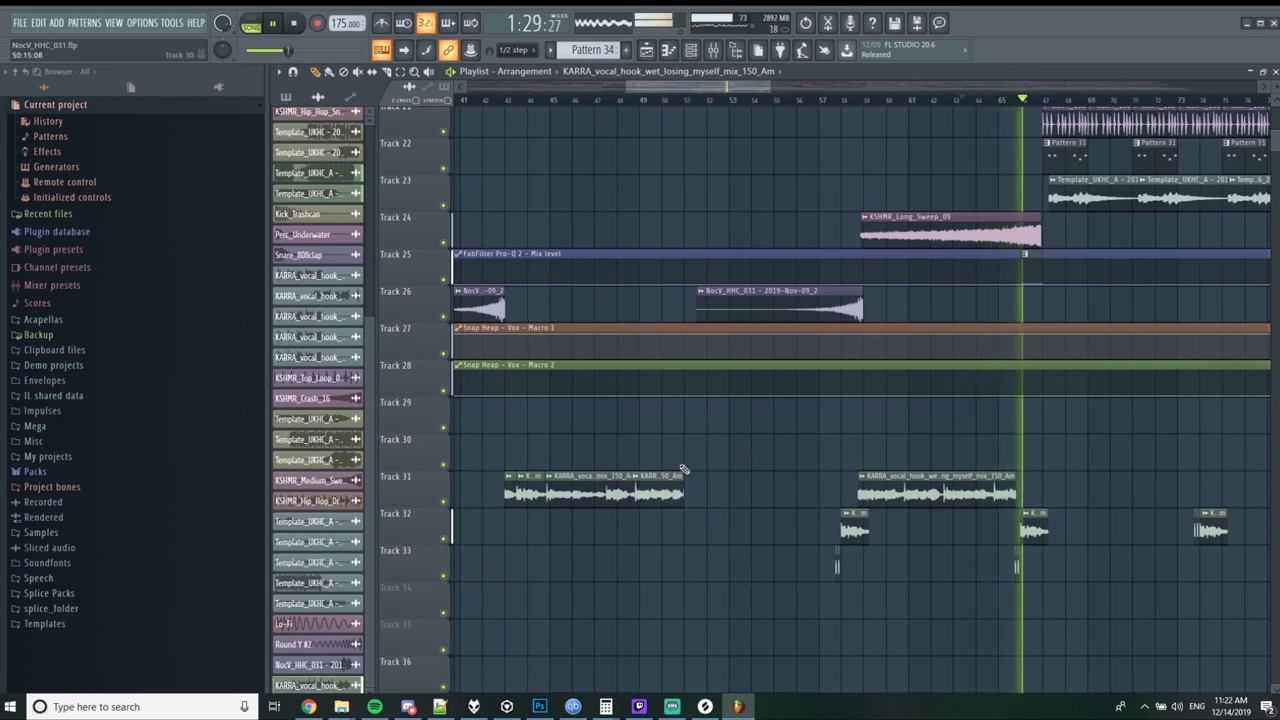
# Place the KARRA vocal hook clip on Track 33 at about bar 81.6 and trim its start to about bar 81.8.
pyautogui.scroll(-4, 556, 418)
pyautogui.scroll(4, 1157, 320)
pyautogui.click(519, 101)
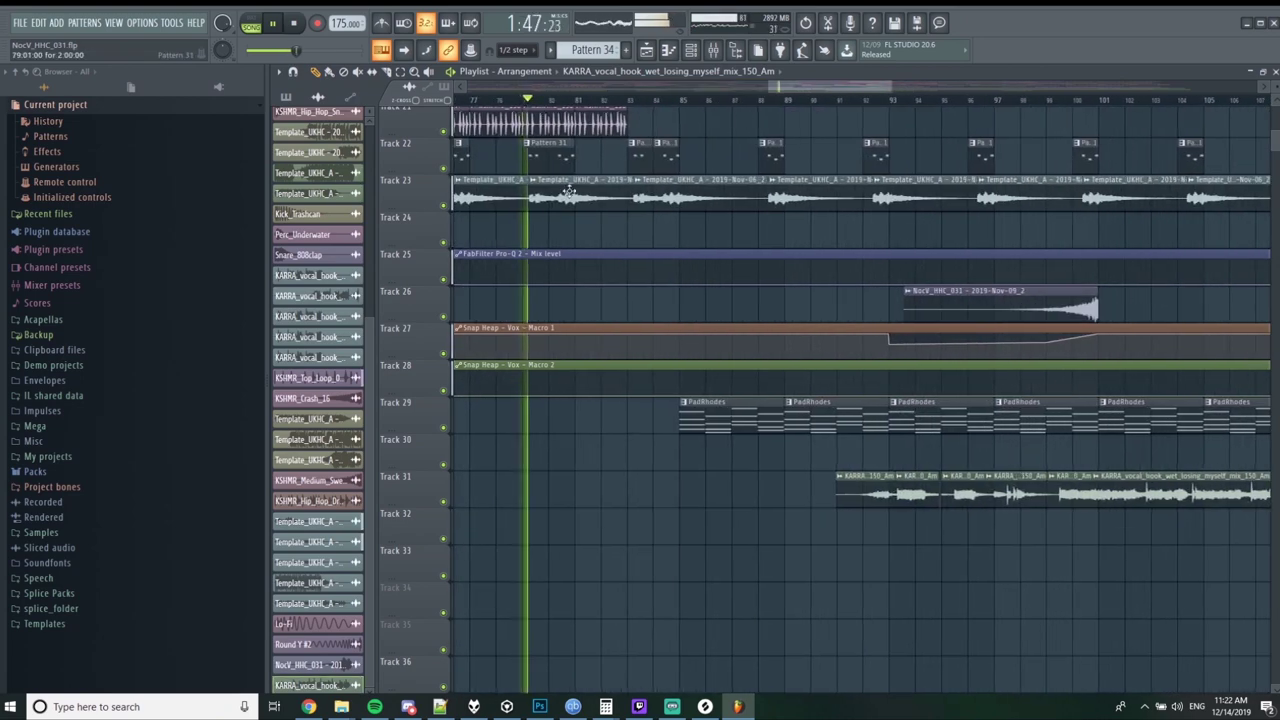
pyautogui.click(607, 559)
pyautogui.scroll(4, 607, 559)
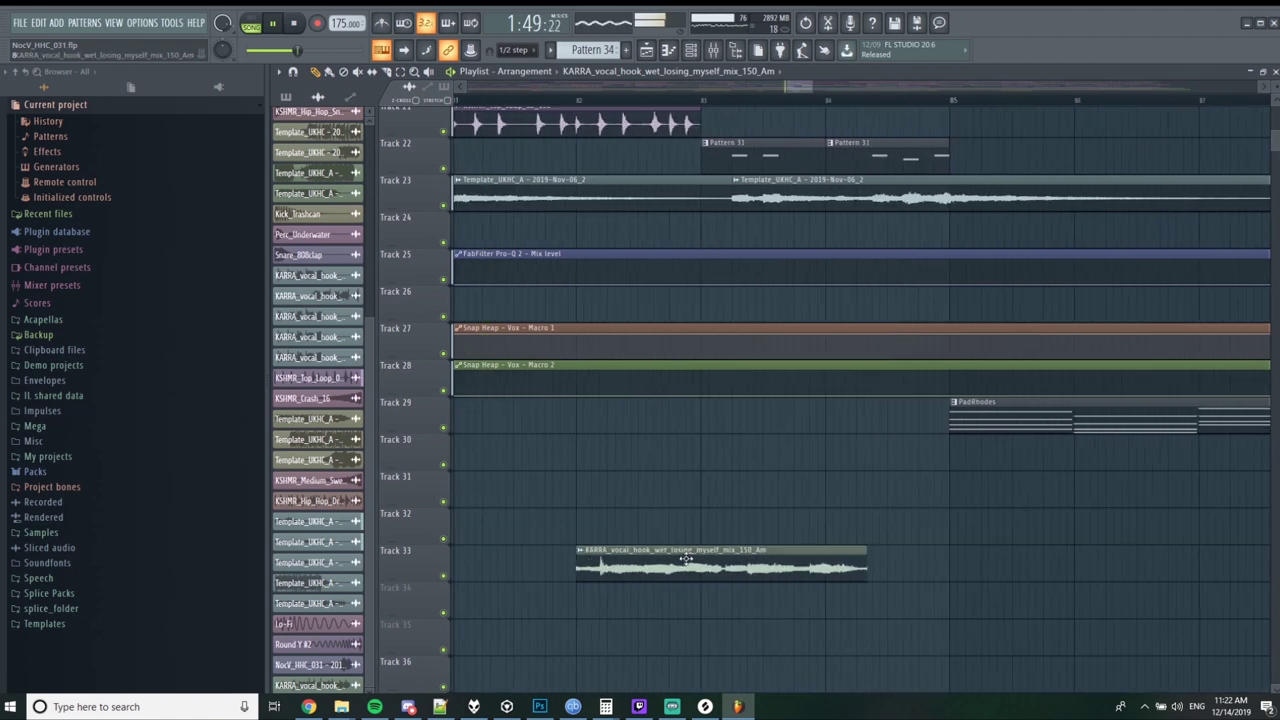
pyautogui.moveTo(735, 568); pyautogui.dragTo(727, 570)
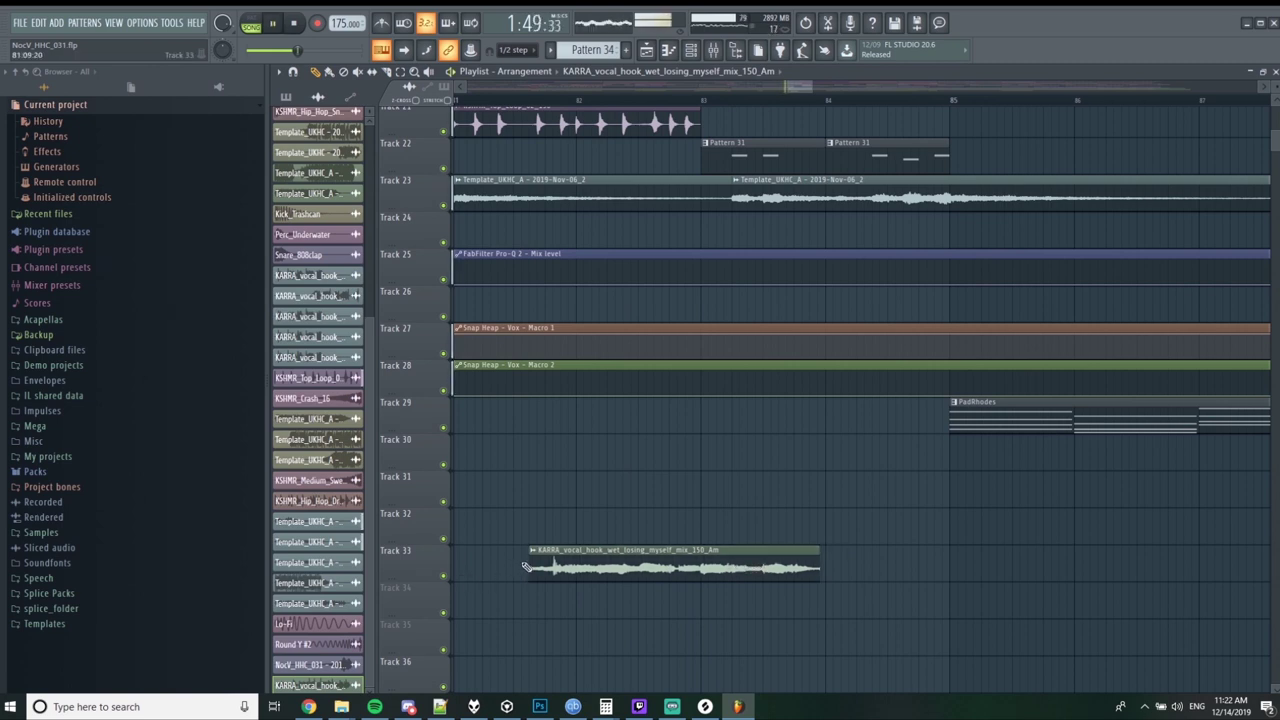
pyautogui.moveTo(533, 558); pyautogui.dragTo(549, 558)
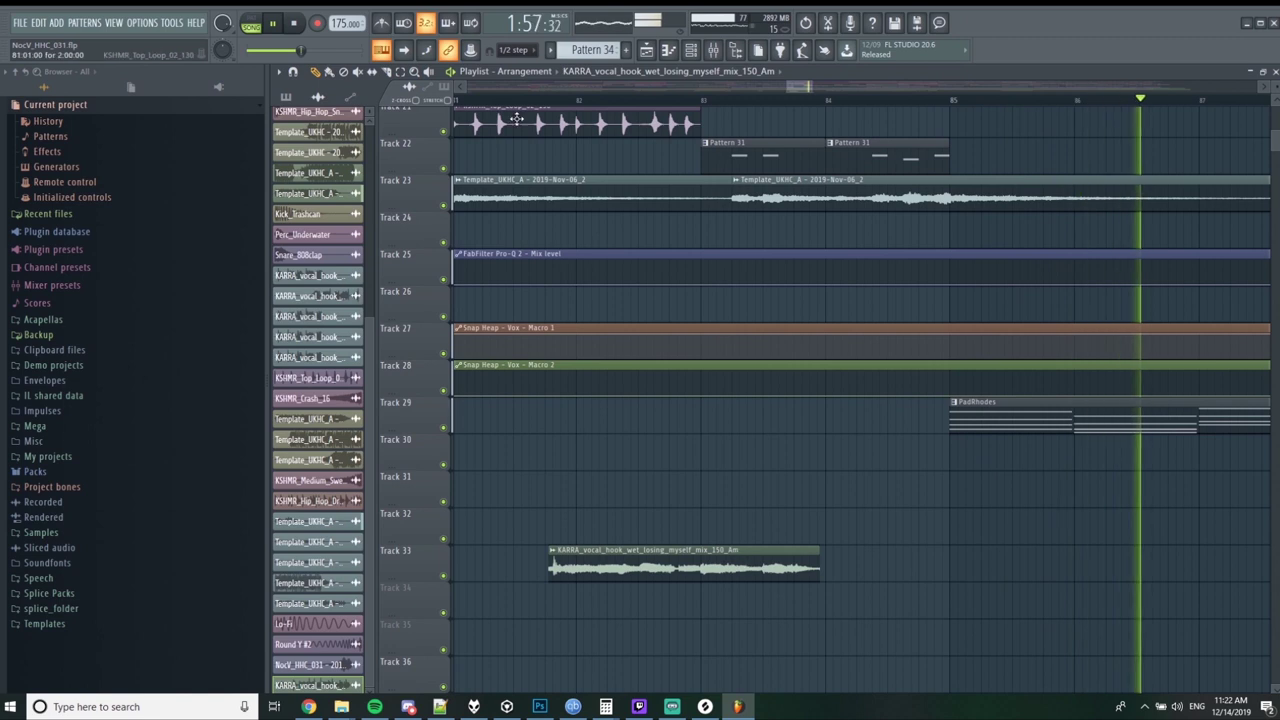
# Play back the section from about bar 81 and move the Track 33 vocal clip earlier to about bar 81.3.
pyautogui.keyDown('ctrl'); pyautogui.scroll(-2, 622, 203); pyautogui.keyUp('ctrl')
pyautogui.click(548, 100)
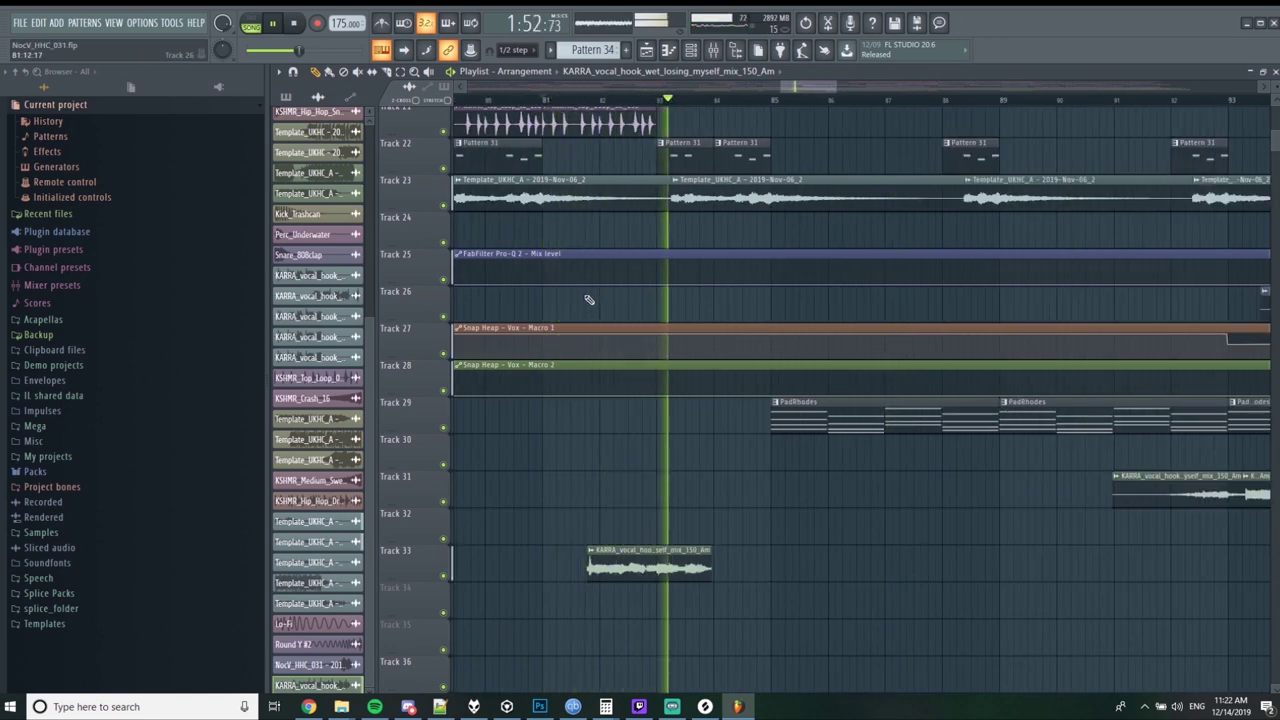
pyautogui.click(523, 100)
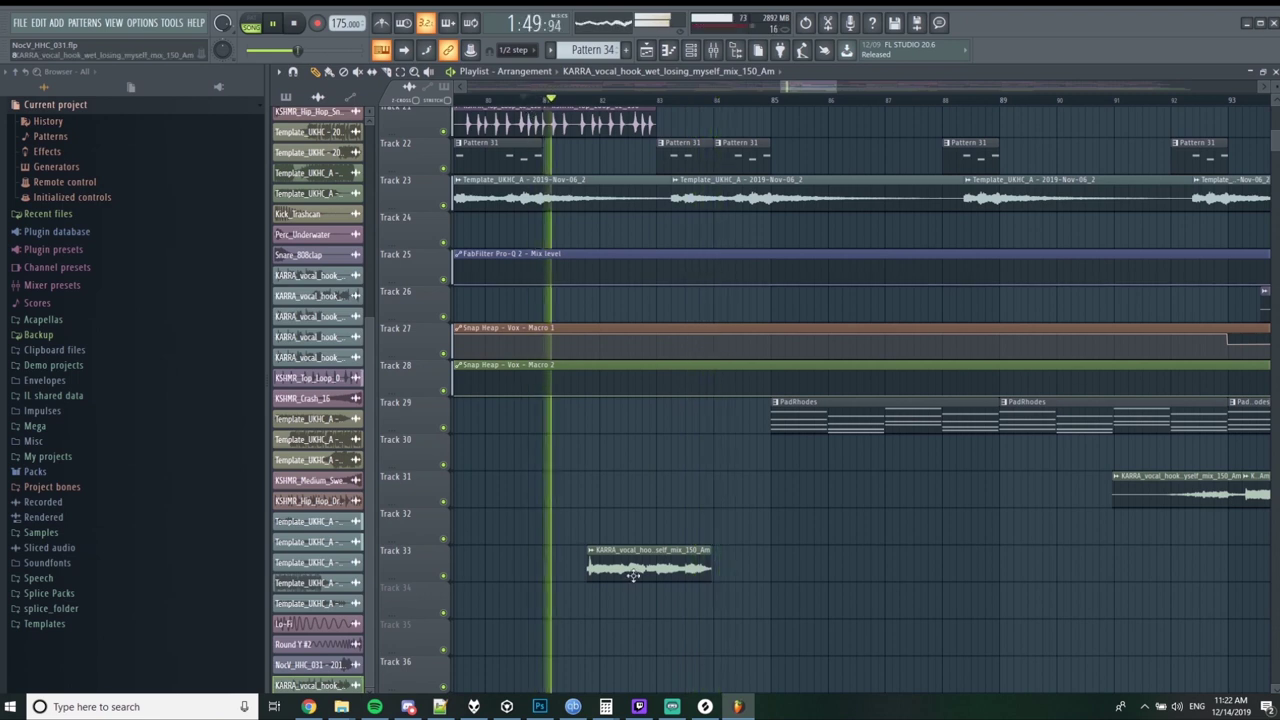
pyautogui.keyDown('ctrl'); pyautogui.scroll(2, 641, 571); pyautogui.keyUp('ctrl')
pyautogui.moveTo(692, 571); pyautogui.dragTo(656, 571)
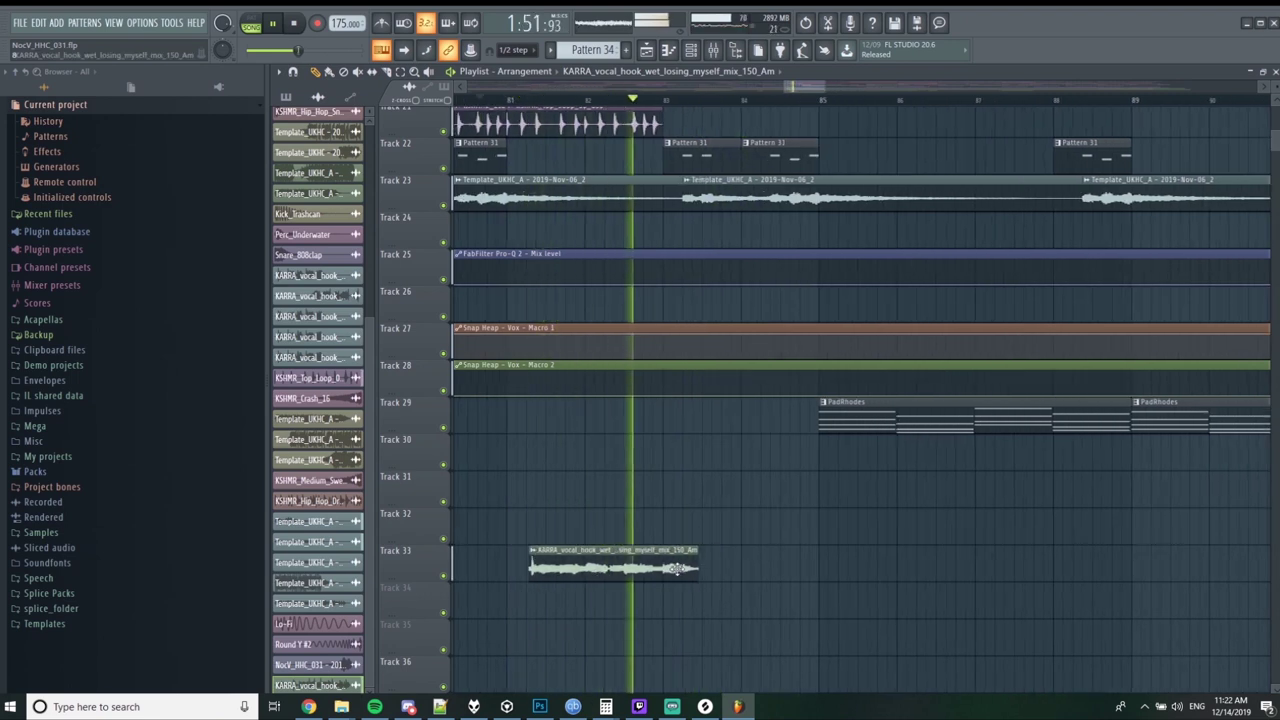
# Audition the passage from just before bar 81 and shift the Track 33 vocal clip earlier to about bar 80.8.
pyautogui.click(483, 107)
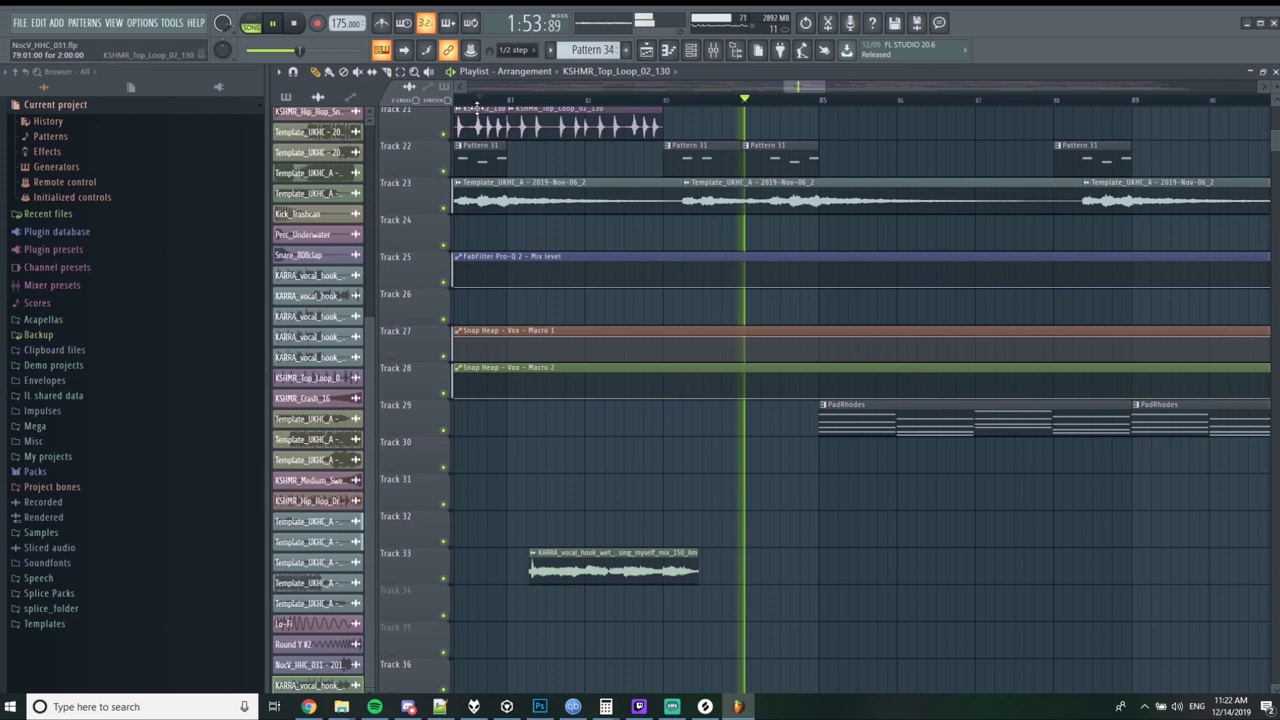
pyautogui.click(484, 100)
pyautogui.keyDown('ctrl'); pyautogui.scroll(-2, 594, 566); pyautogui.keyUp('ctrl')
pyautogui.press('space')
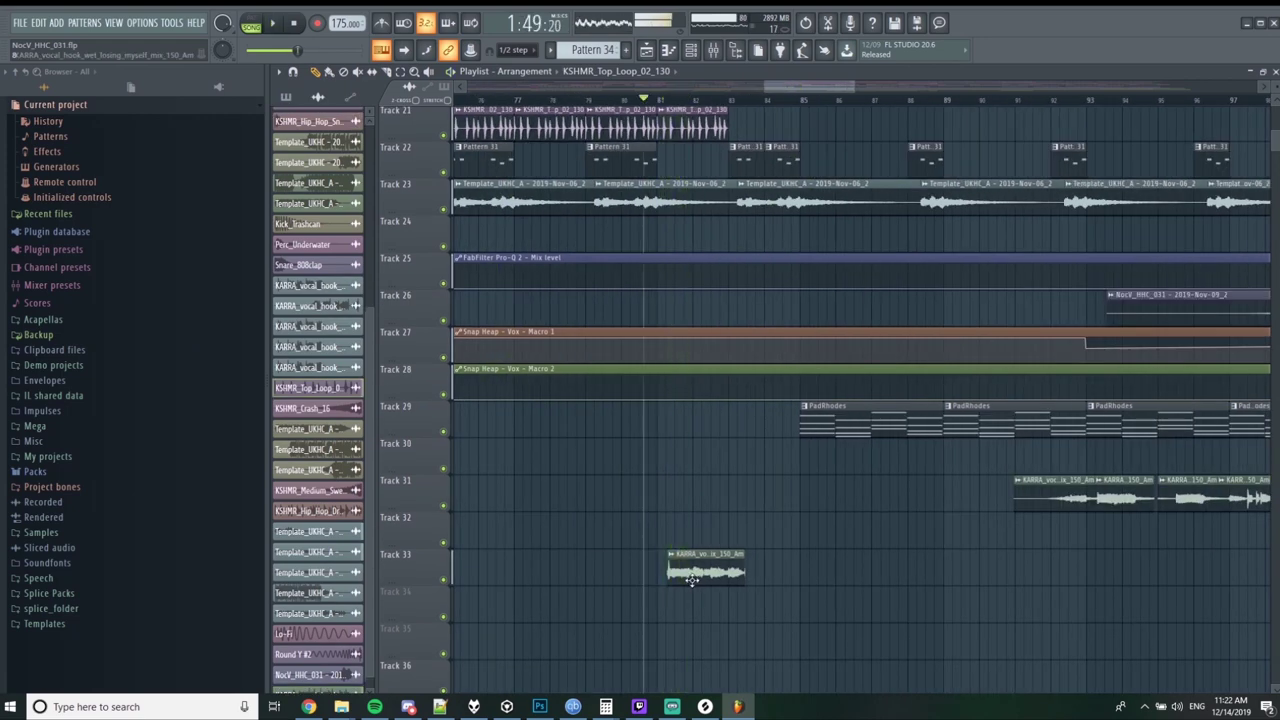
pyautogui.keyDown('ctrl'); pyautogui.scroll(3, 695, 572); pyautogui.keyUp('ctrl')
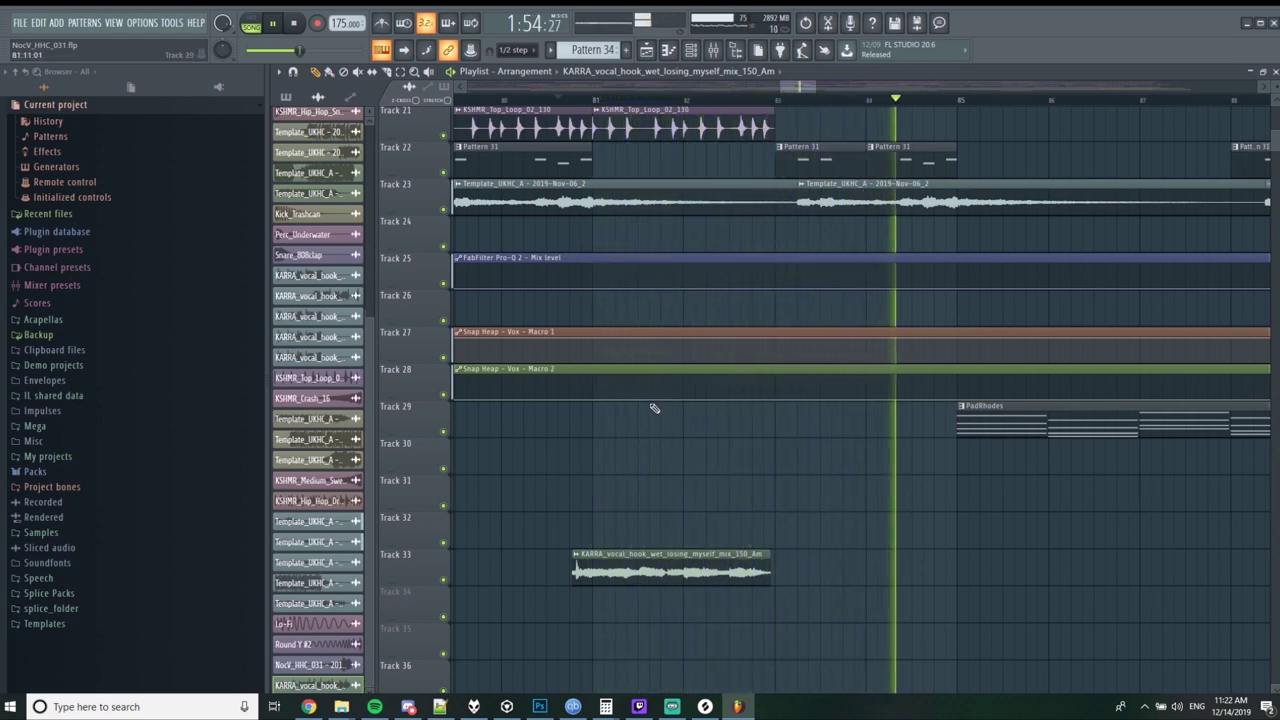
pyautogui.scroll(-2, 640, 320)
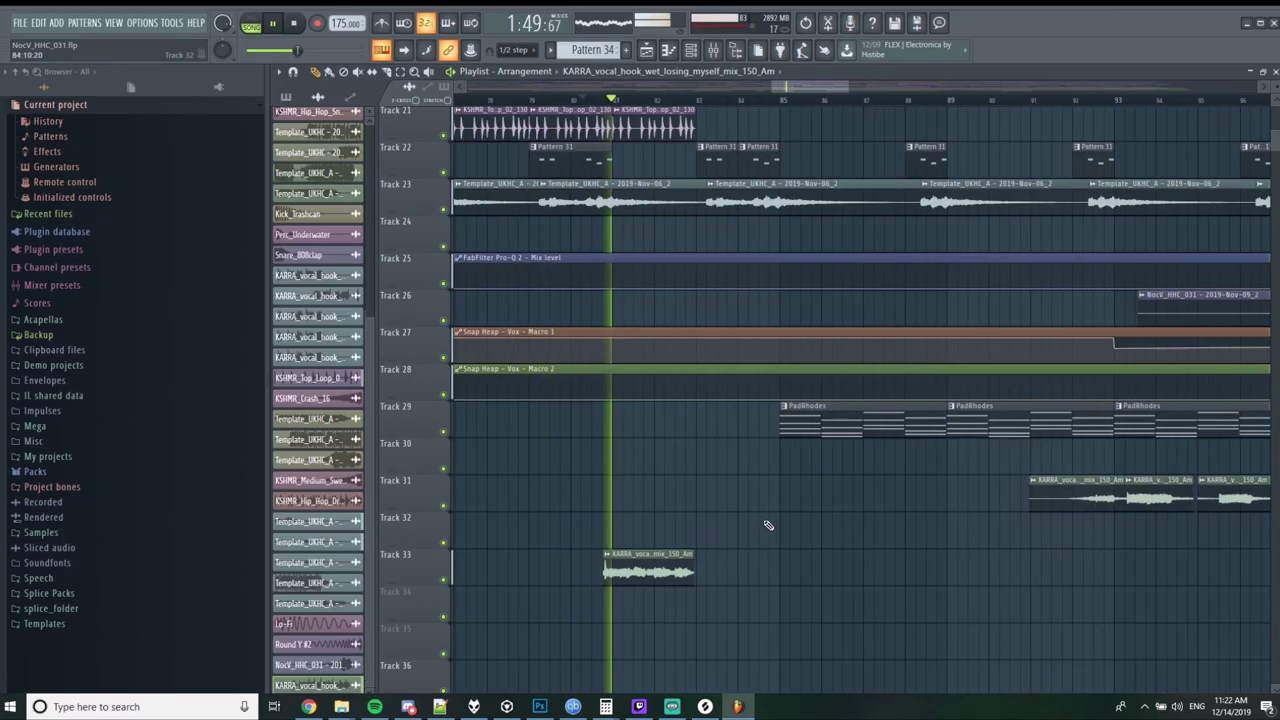